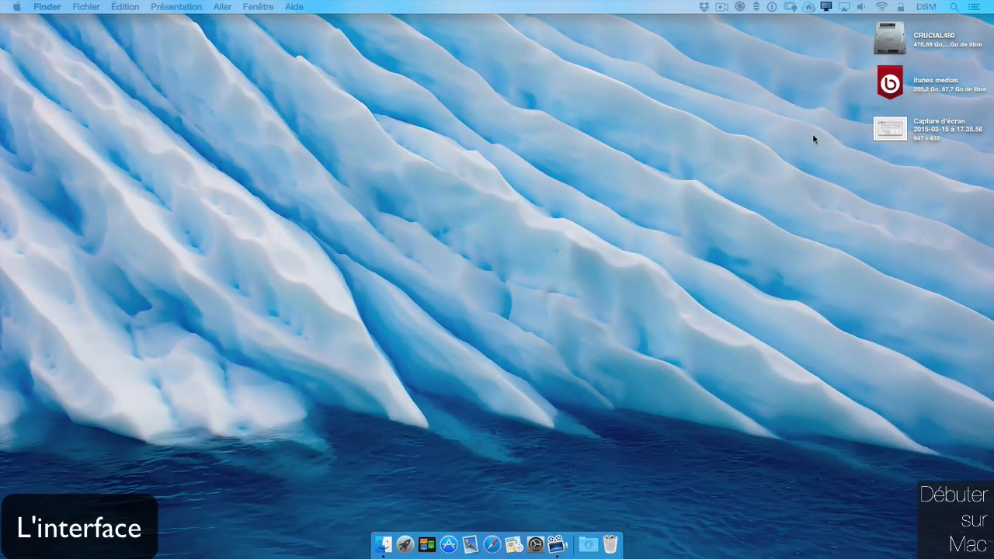
Step: Open System Preferences, check its application commands and reposition its window on the desktop
left_click(810, 135)
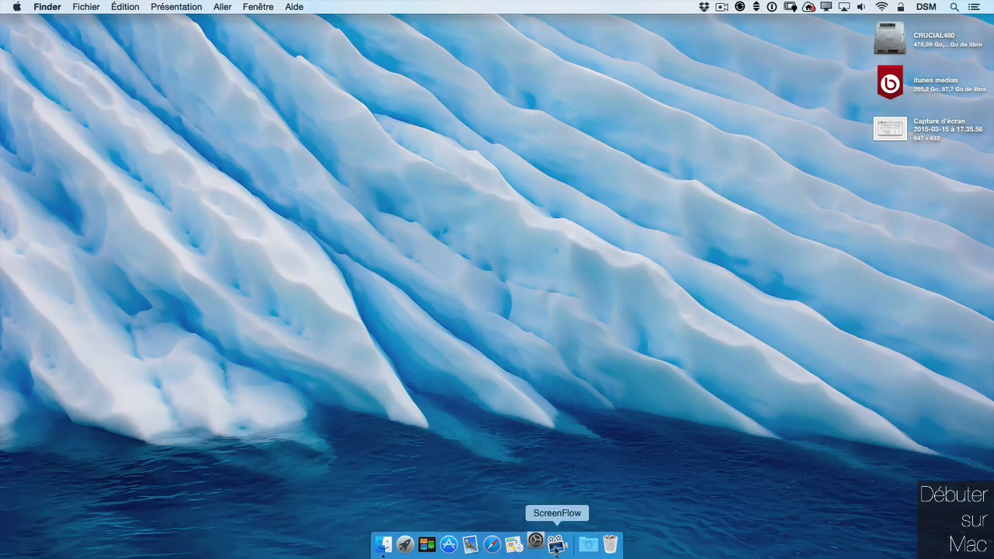
left_click(536, 545)
left_click_drag(412, 20, 460, 59)
left_click(71, 5)
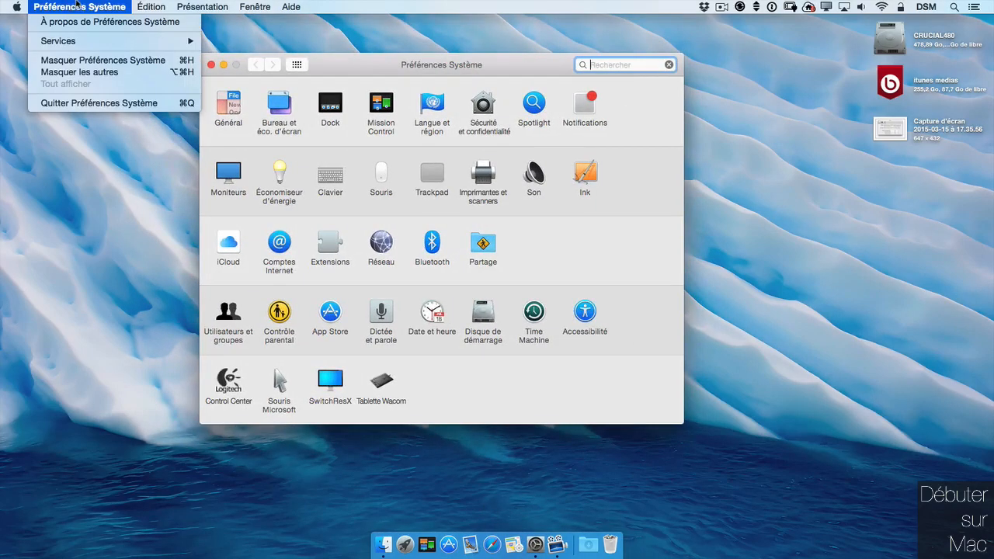
left_click(89, 5)
left_click_drag(488, 68, 477, 62)
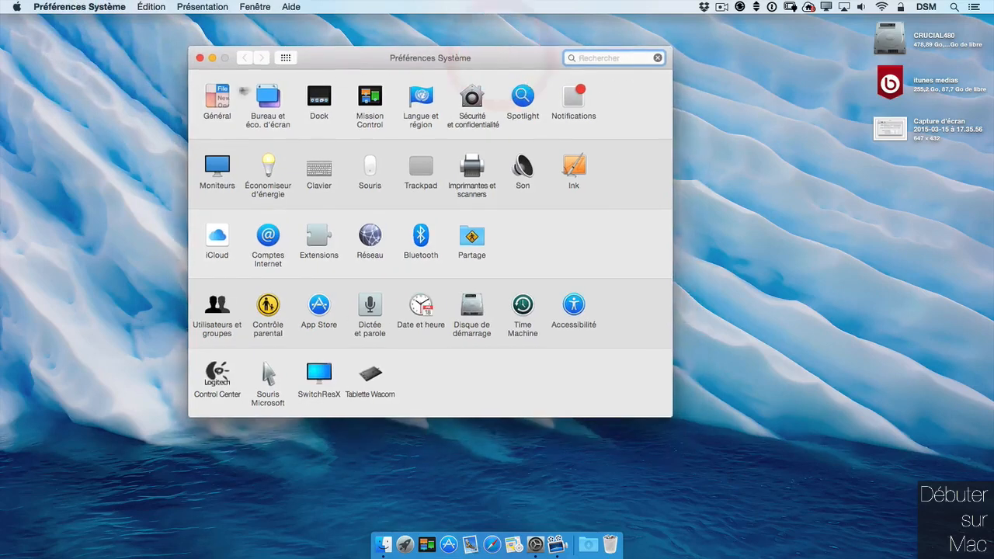
Step: Open a Finder window and arrange it side by side with the preferences window
left_click(383, 544)
left_click_drag(502, 52, 378, 44)
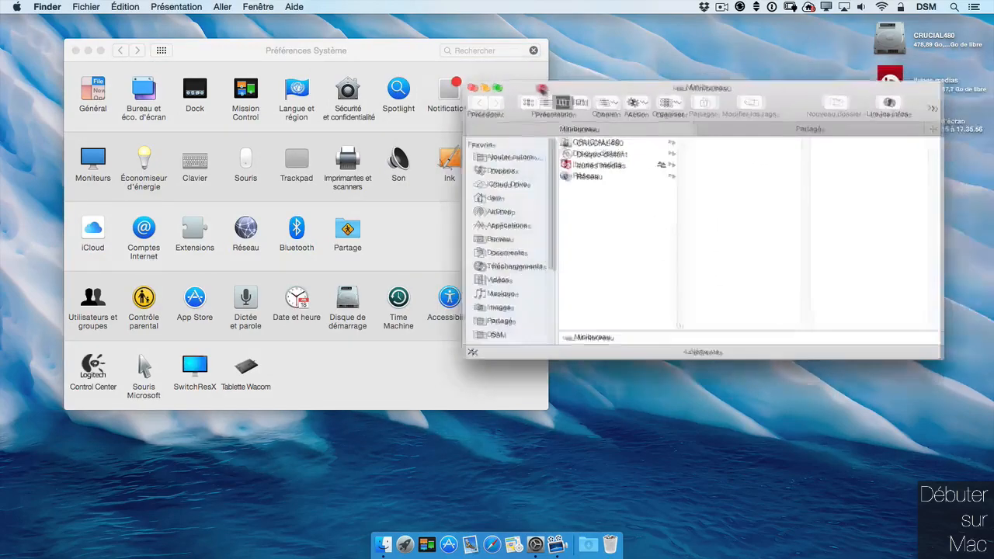
left_click_drag(541, 88, 613, 103)
left_click(719, 302)
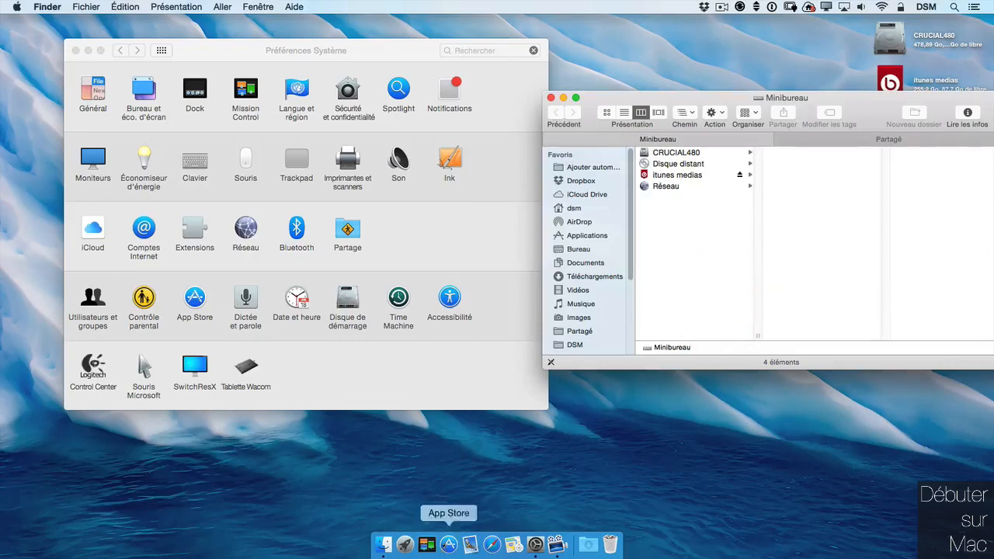
Step: Set the desktop picture to NaturePatterns05 from the 4-Nature Patterns folder and reposition the Finder window clear of the desktop icons
left_click(143, 89)
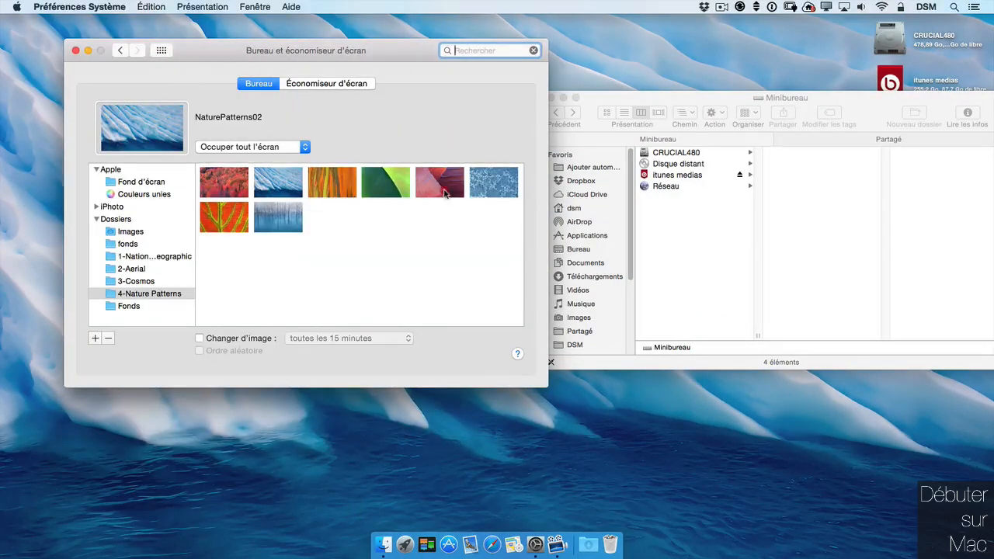
left_click(440, 183)
left_click(716, 98)
left_click_drag(716, 98, 645, 171)
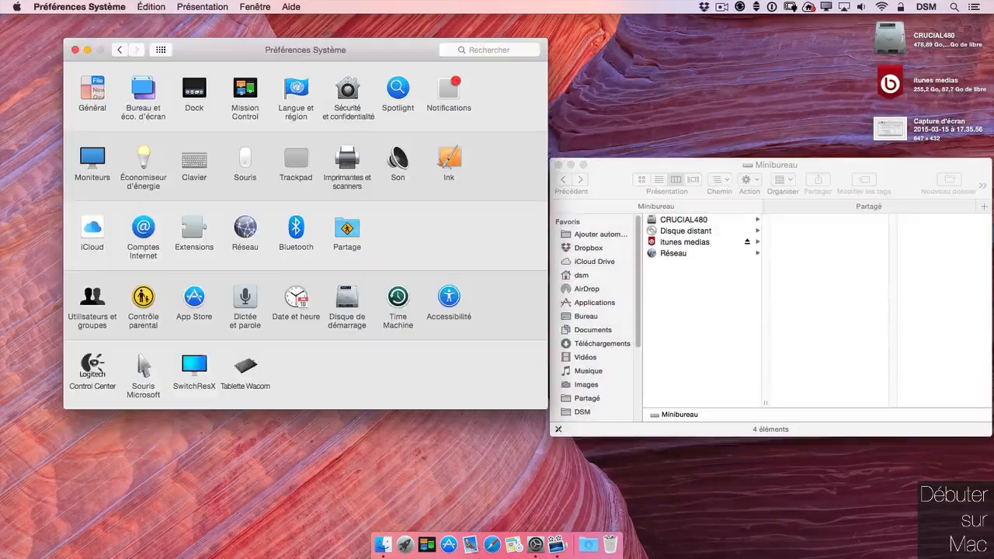
Step: Turn on "Utiliser une barre des menus et un Dock foncés" in the Général preferences
left_click(92, 89)
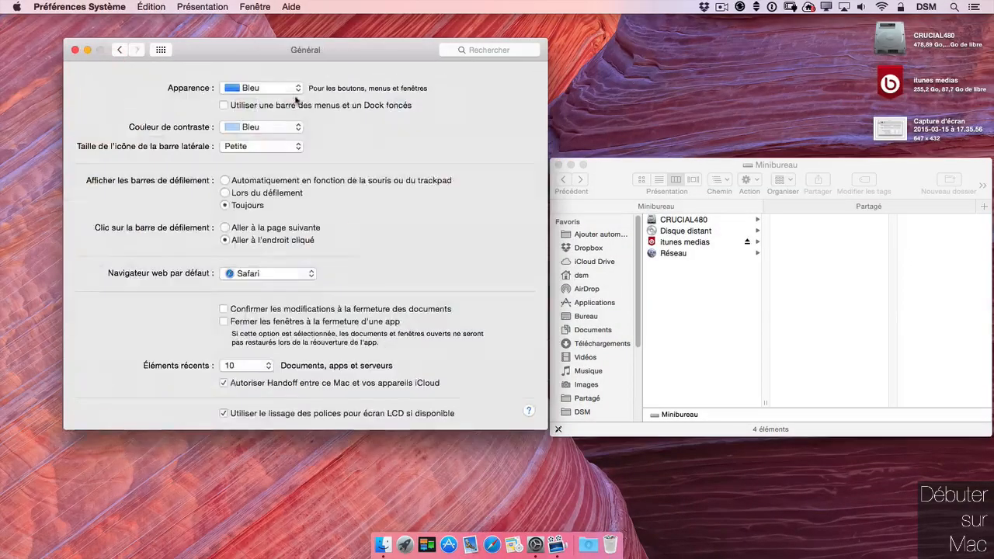
left_click_drag(295, 48, 279, 41)
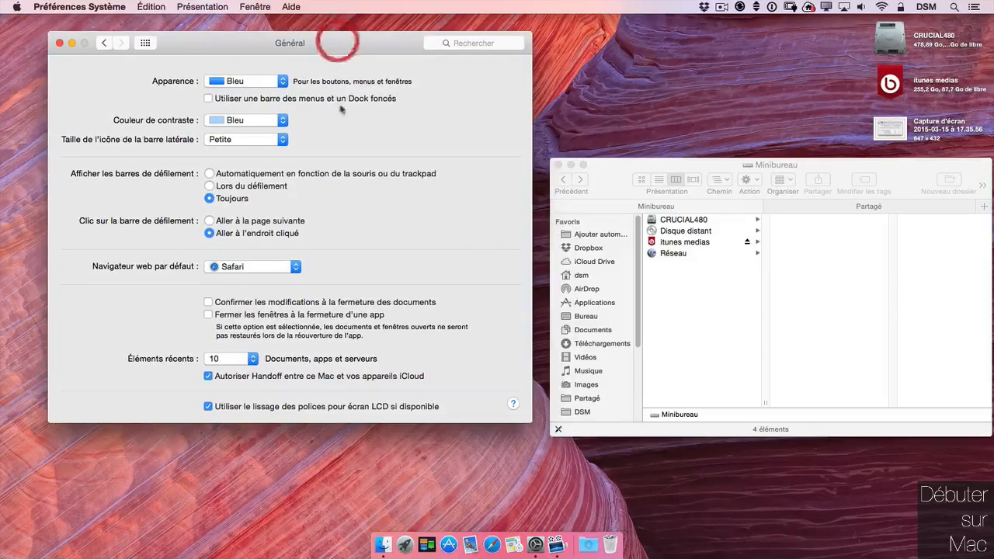
left_click(208, 98)
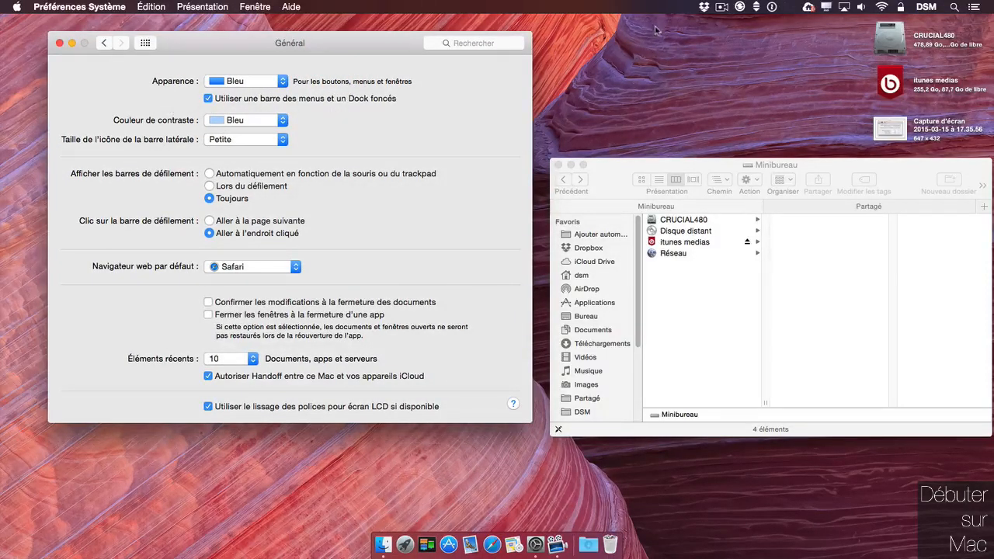
Step: Search Spotlight for "econo" and check the Dropbox status item to examine the dark appearance
key("super+space")
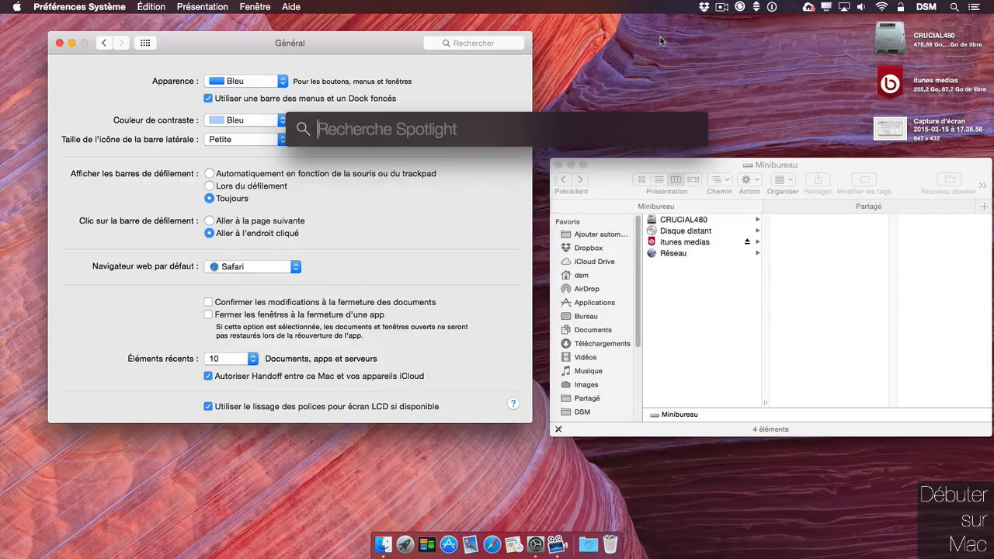
type("econo")
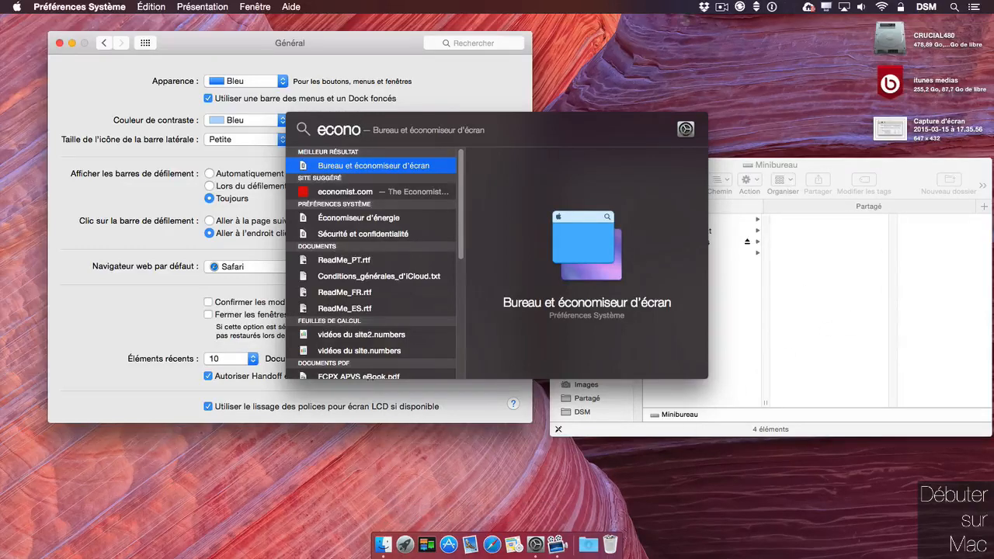
left_click(704, 7)
left_click(706, 10)
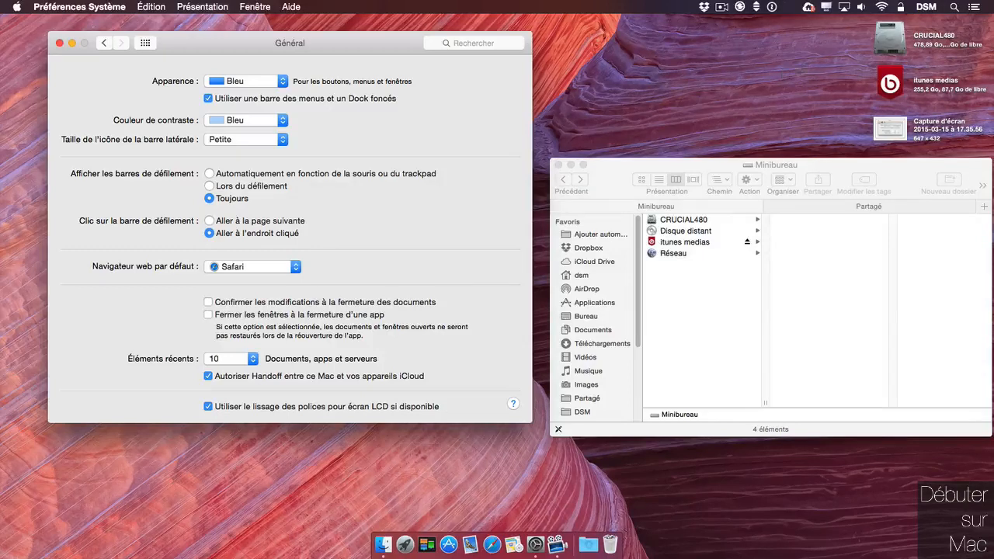
Step: Turn off the dark menu bar and Dock option and open the Dock preferences
left_click(209, 98)
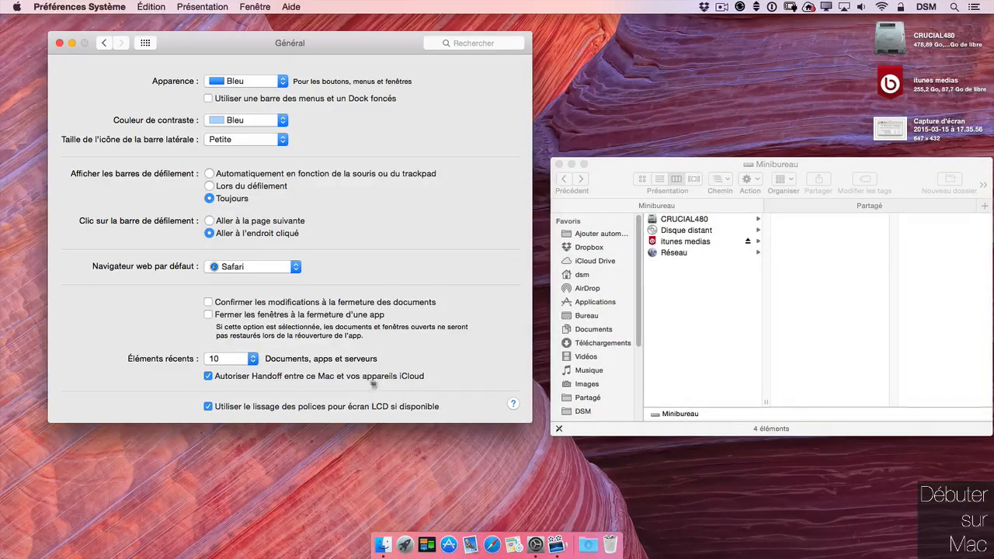
key("super+l")
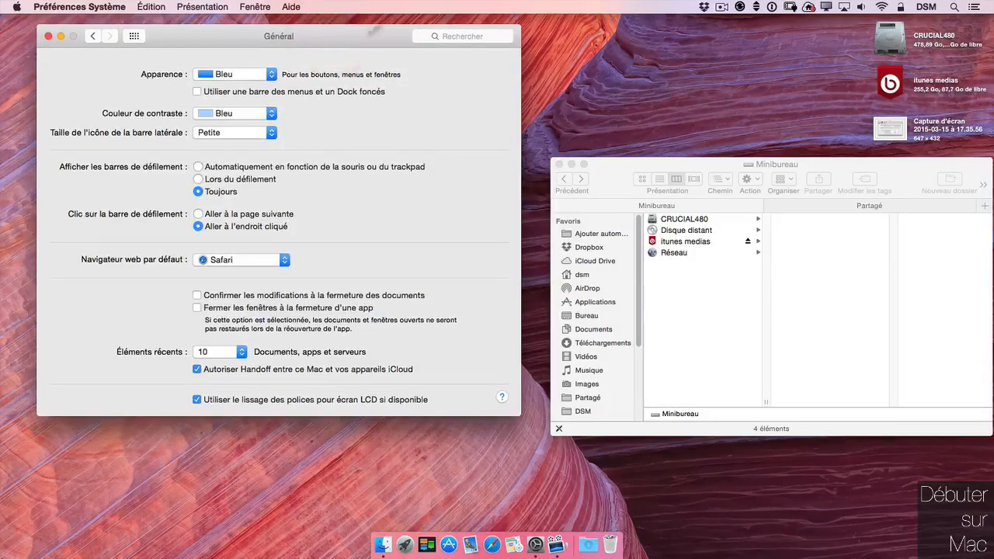
left_click(174, 74)
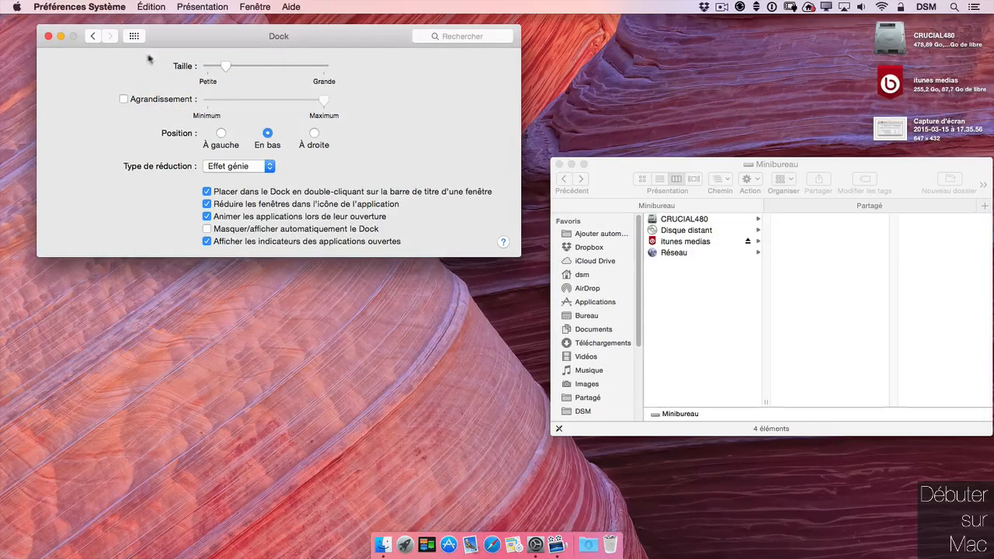
Step: Open the Mission Control preferences and view the Dashboard space through Mission Control before returning to the desktop
left_click(133, 37)
left_click(219, 81)
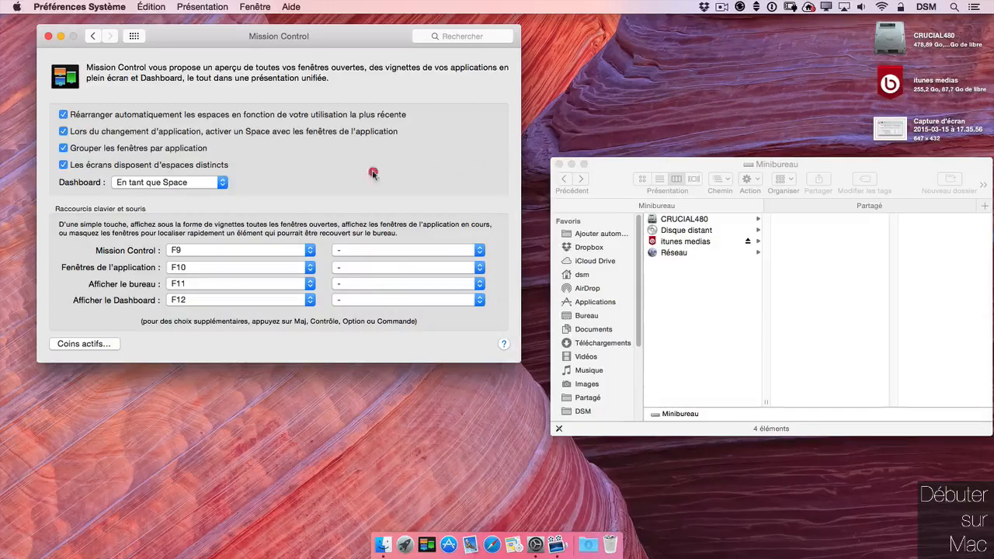
key("F9")
left_click(190, 58)
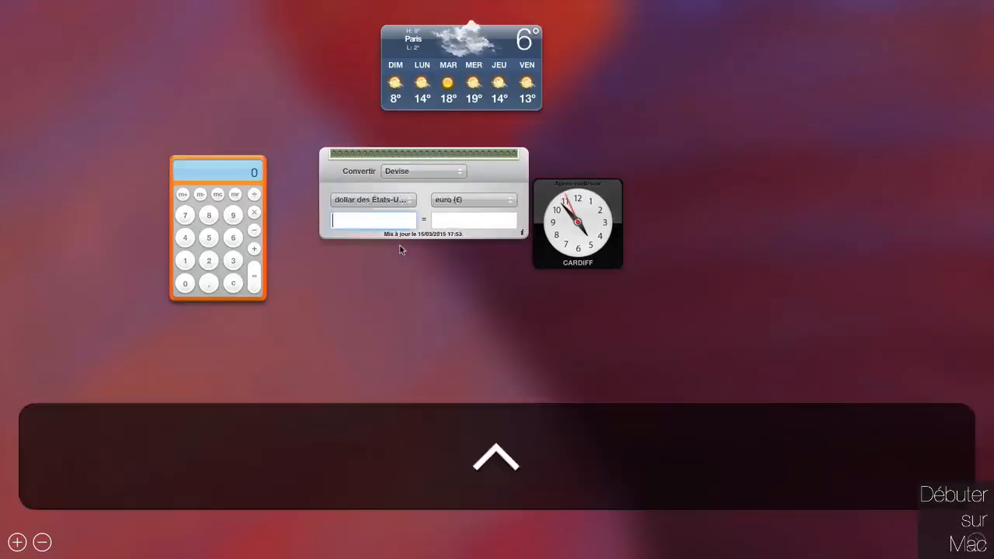
key("ctrl+Right")
Step: Set Dashboard to "En tant que superposition" and show its widgets over the desktop briefly
left_click(129, 183)
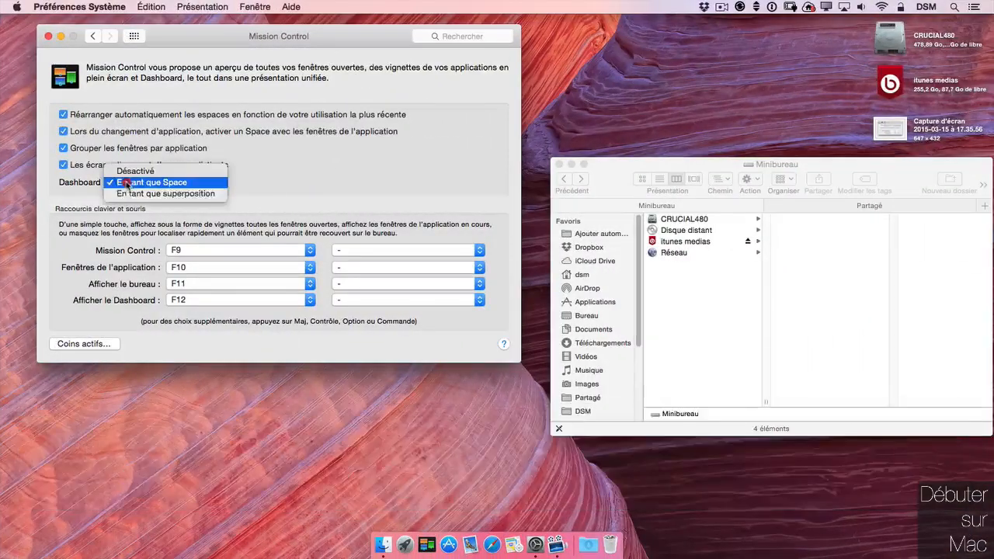
left_click(129, 194)
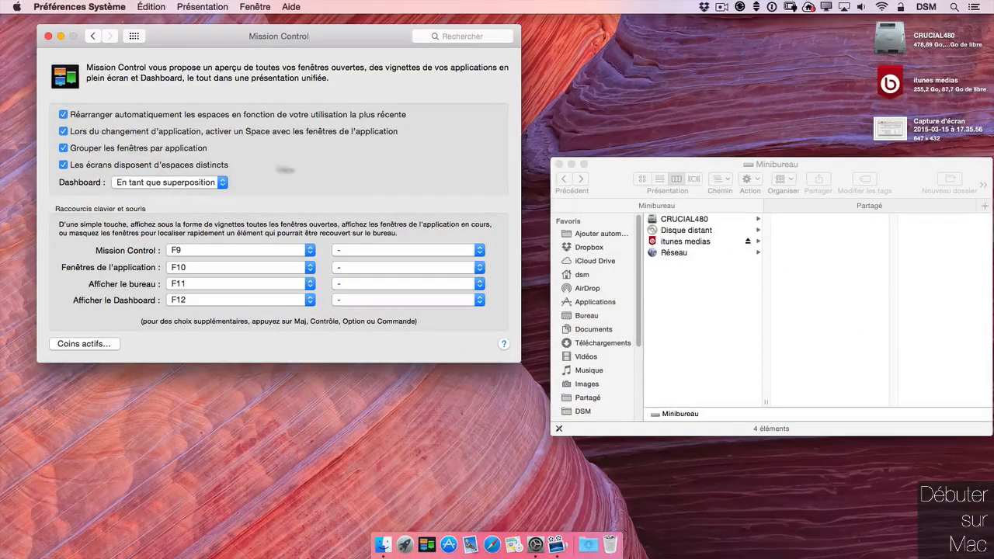
left_click(327, 158)
key("F12")
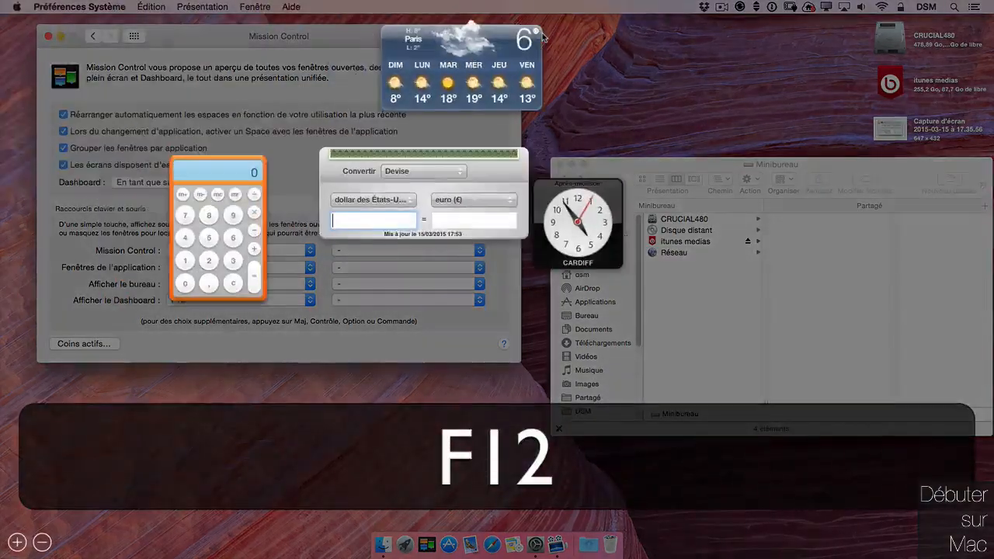
key("F12")
Step: Set Dashboard to "Désactivé" in the Mission Control preferences
left_click(158, 183)
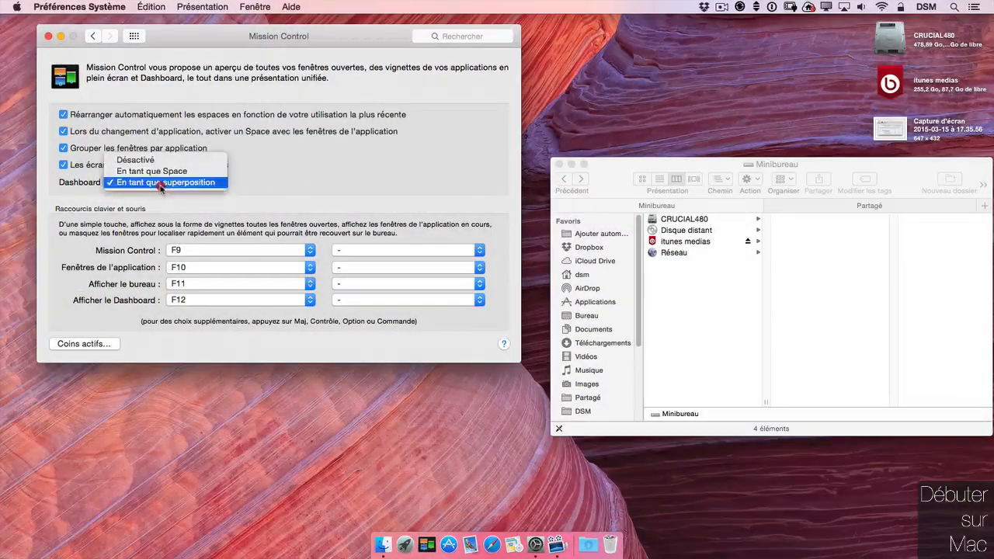
left_click(175, 159)
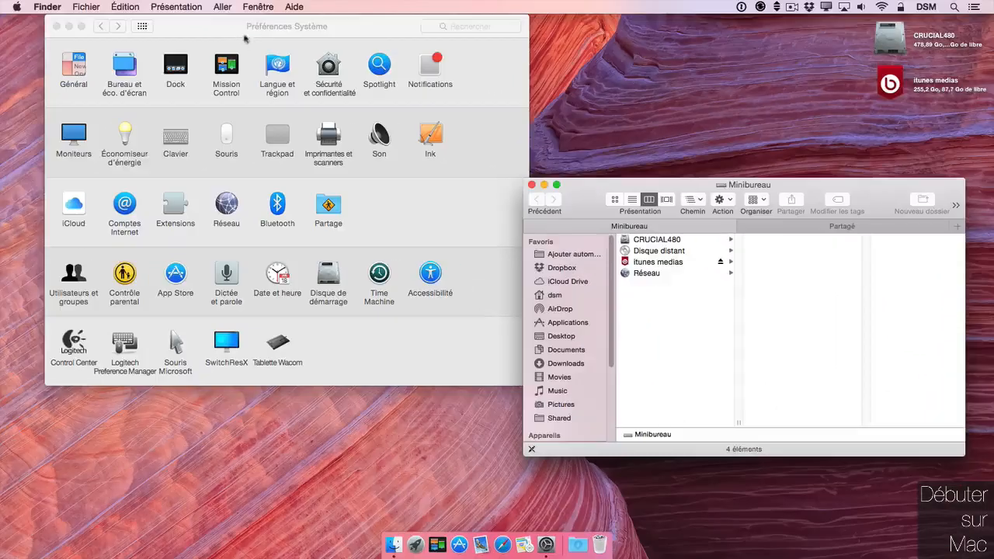
Step: Turn on "Réduire la transparence" in the Accessibilité display settings and place the Finder window over the preferences to check the effect
left_click(249, 28)
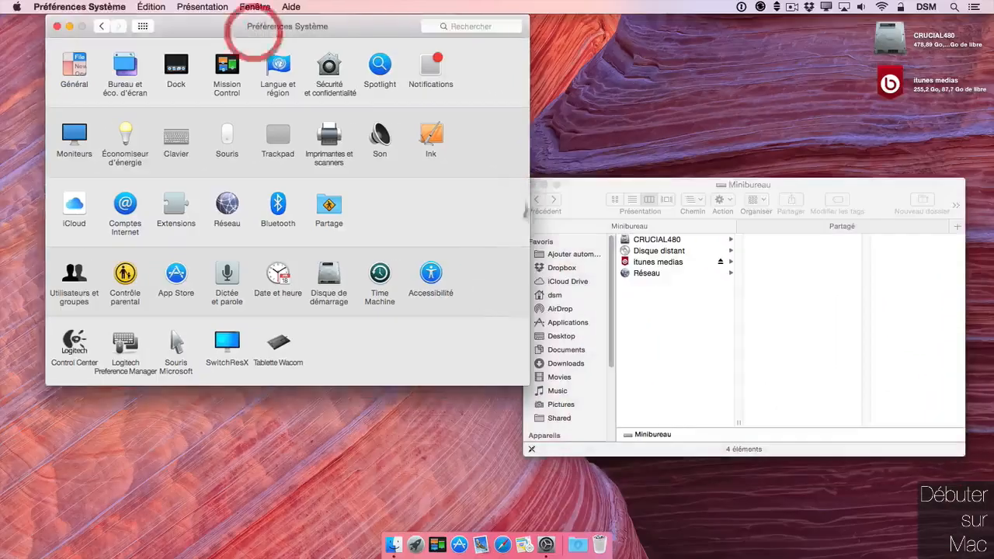
left_click(430, 273)
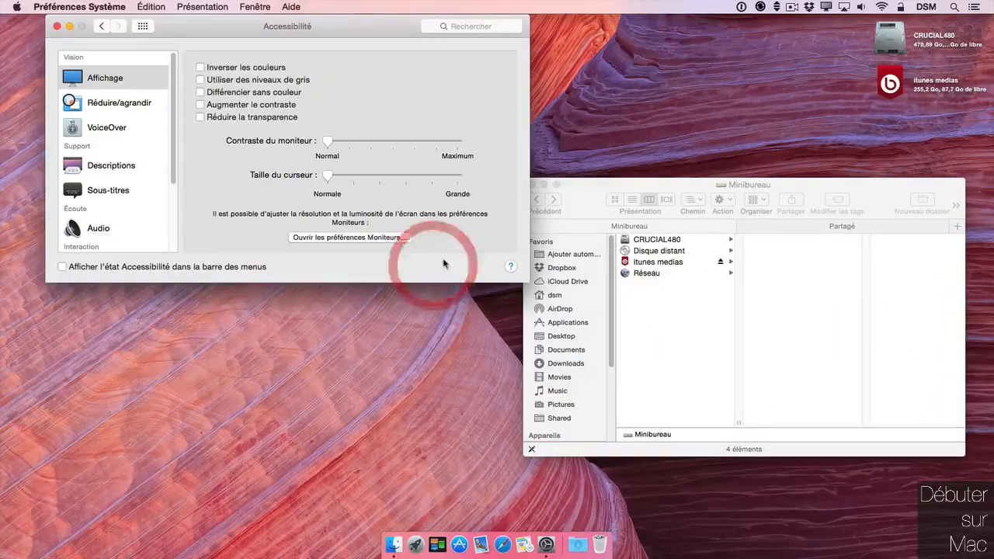
left_click(237, 118)
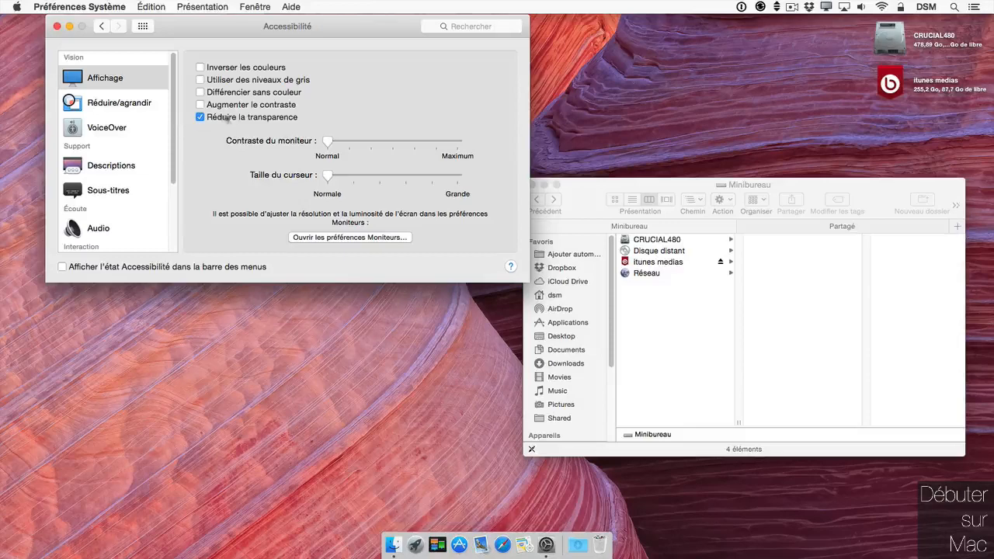
left_click_drag(635, 184, 325, 247)
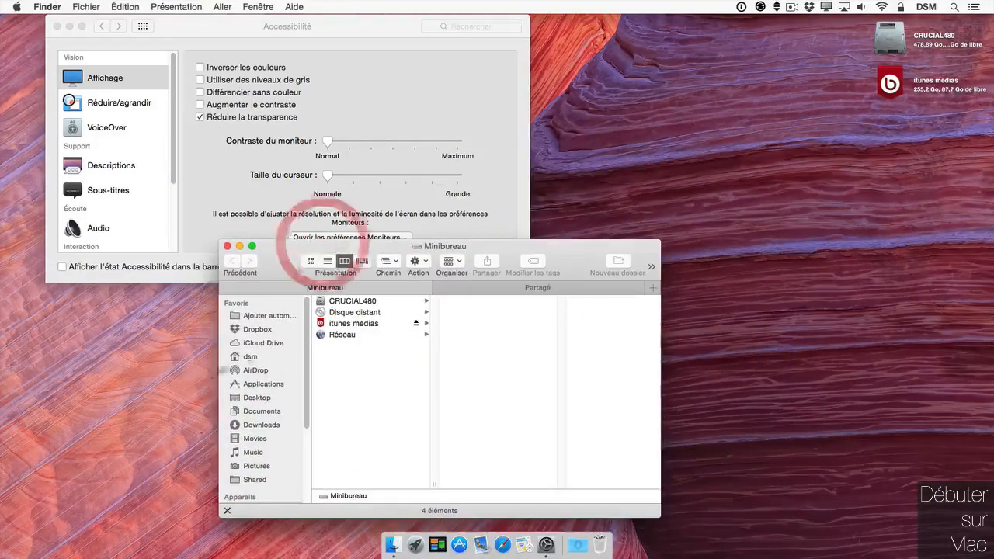
left_click(295, 7)
Step: Enable the dark menu bar and Dock in the Général preferences and shift the window away from the menu bar
left_click(143, 26)
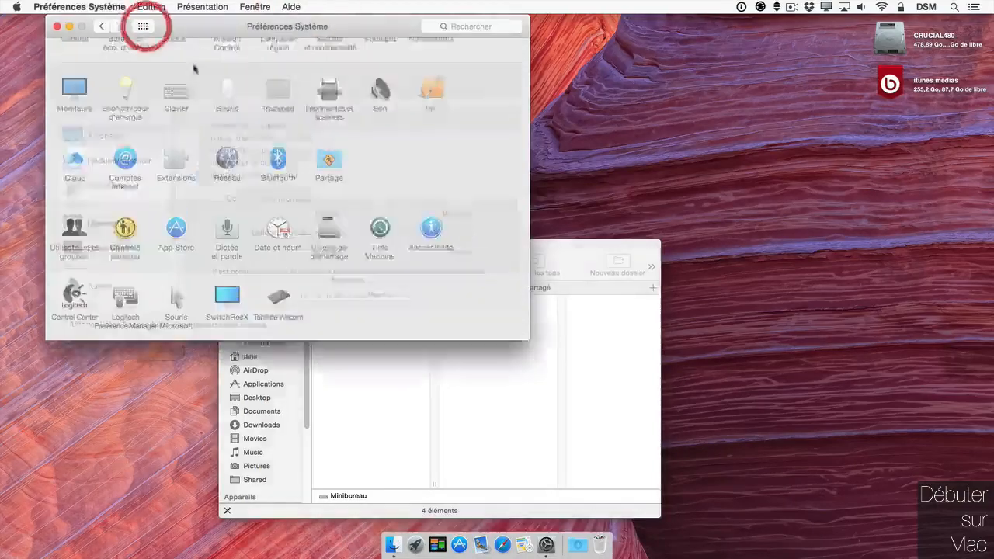
left_click(127, 69)
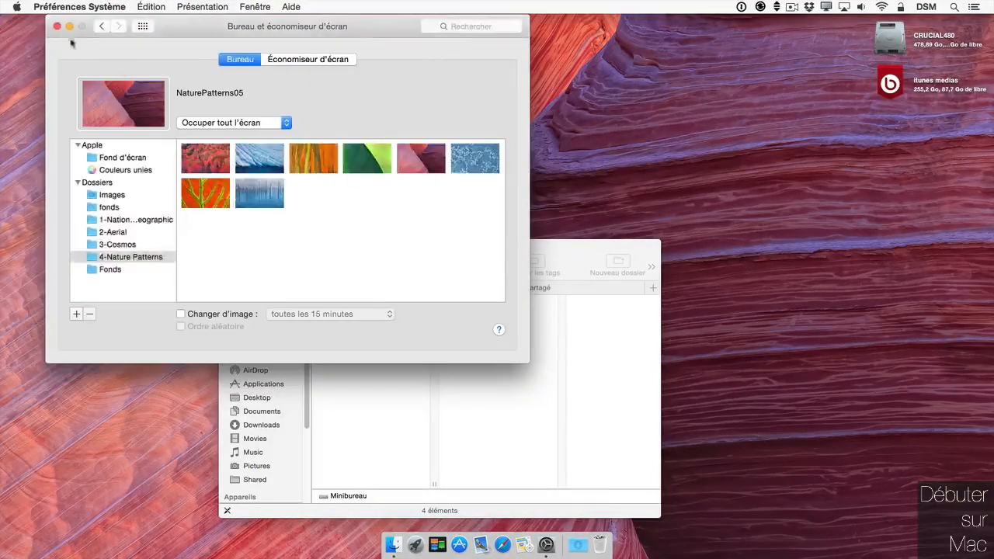
left_click(143, 28)
left_click(76, 68)
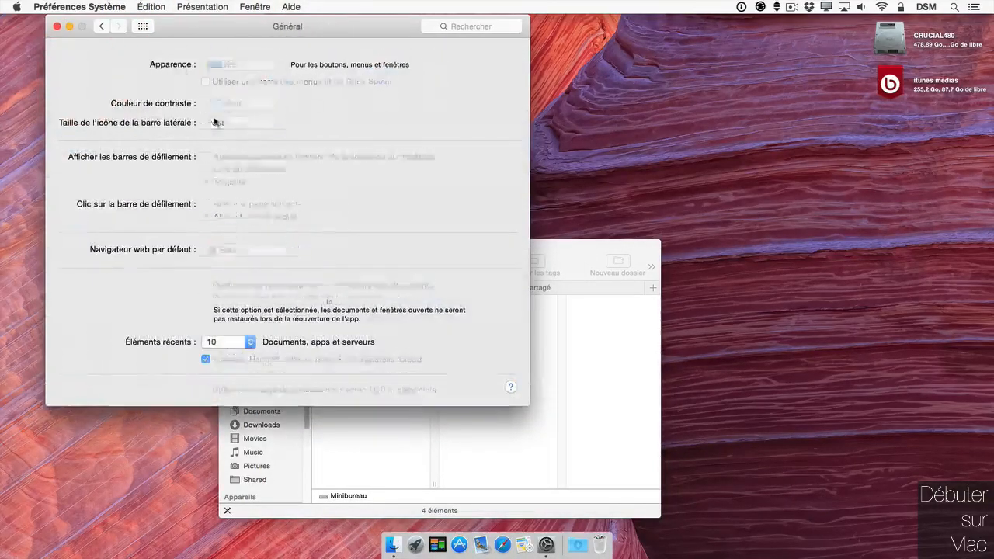
left_click(250, 82)
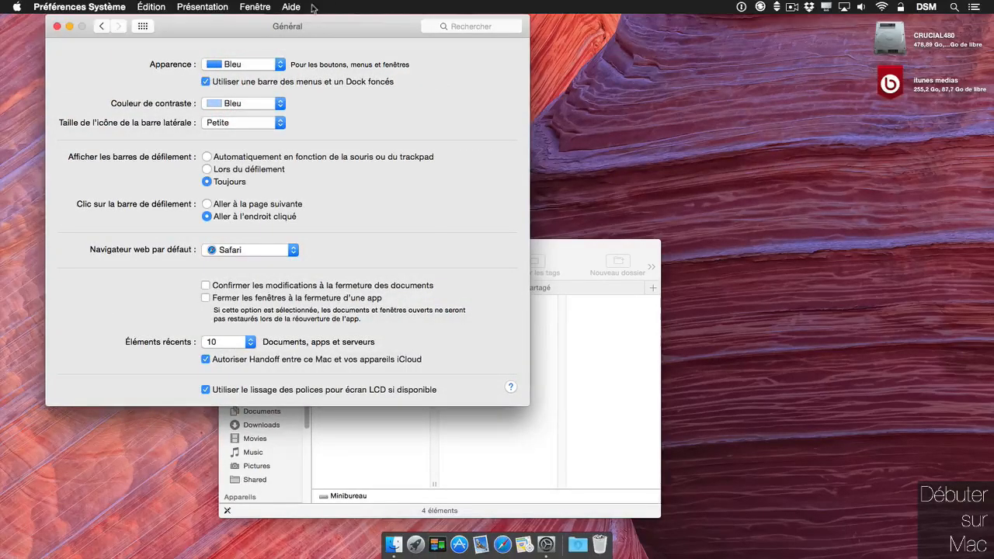
left_click_drag(307, 28, 350, 39)
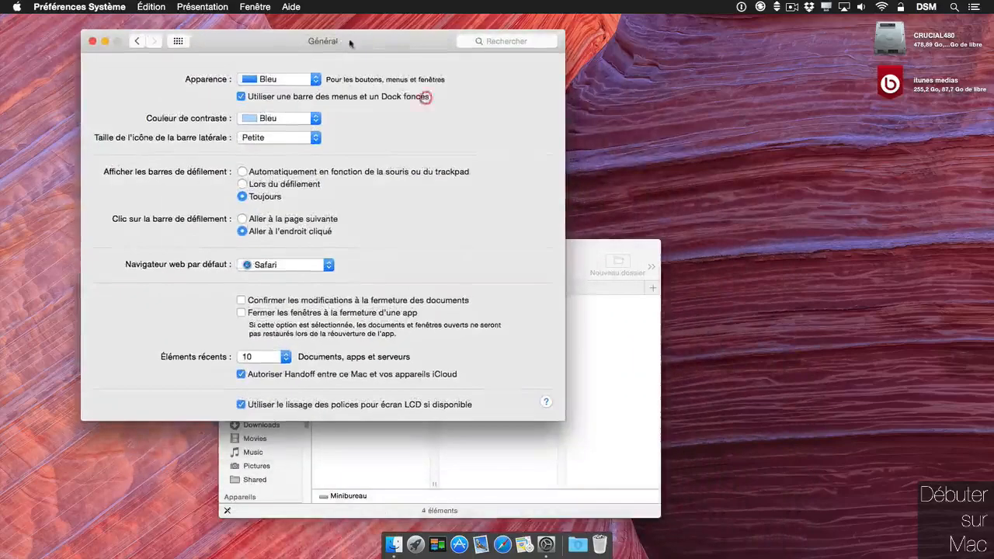
Step: Turn off "Réduire la transparence" in the Accessibilité display settings and return to the overview of all preferences
left_click(183, 42)
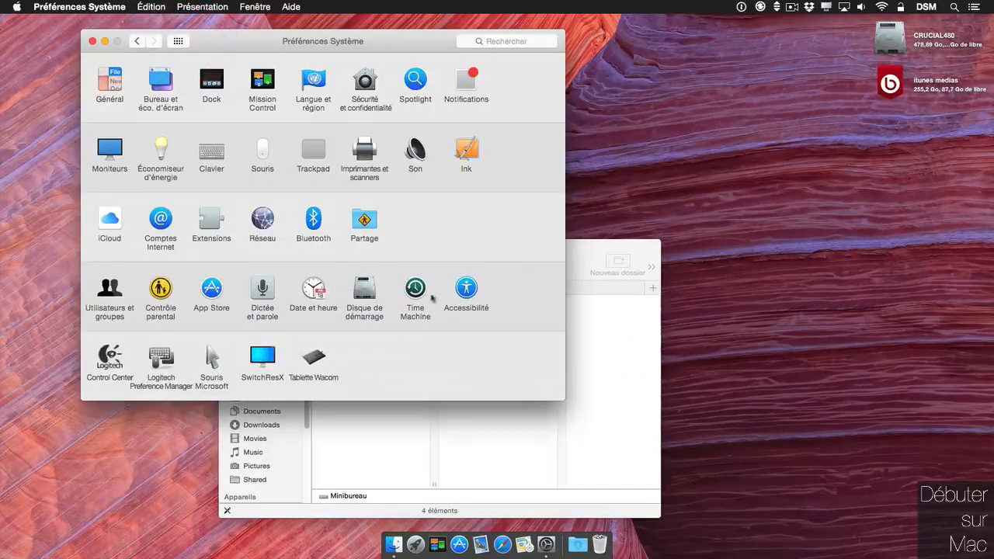
left_click(466, 289)
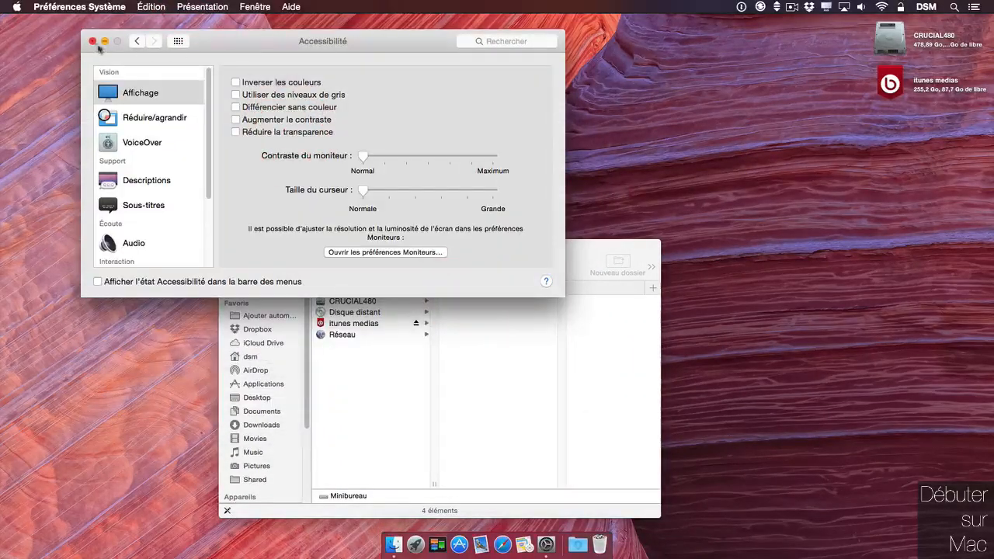
left_click(179, 41)
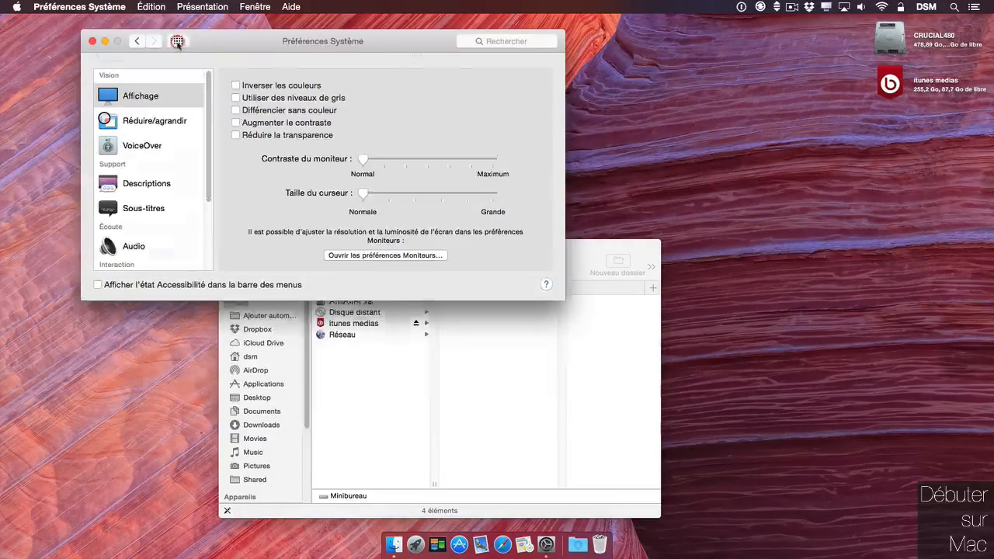
Step: Turn off the dark menu bar and Dock in the Général preferences and move the window into the screen's upper-left corner
left_click(109, 82)
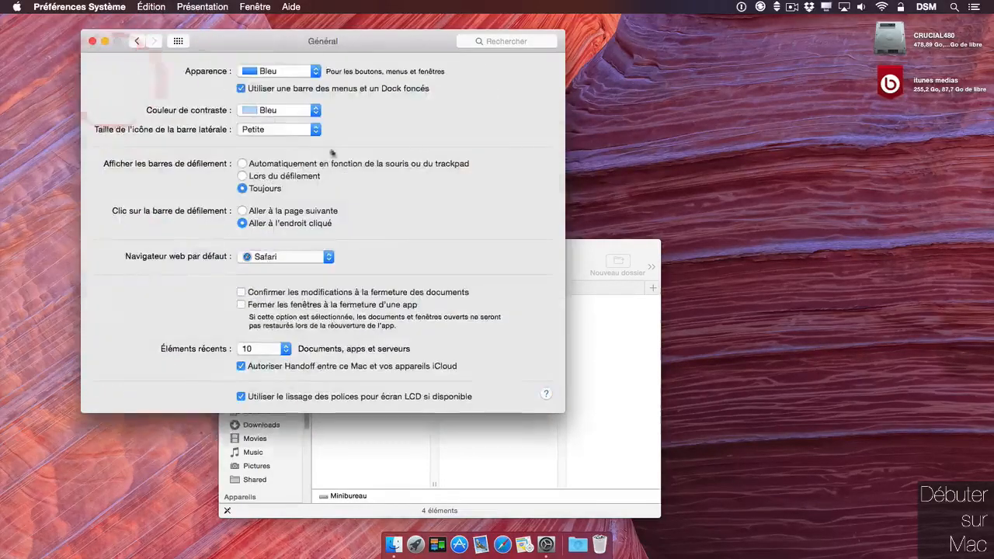
left_click(295, 89)
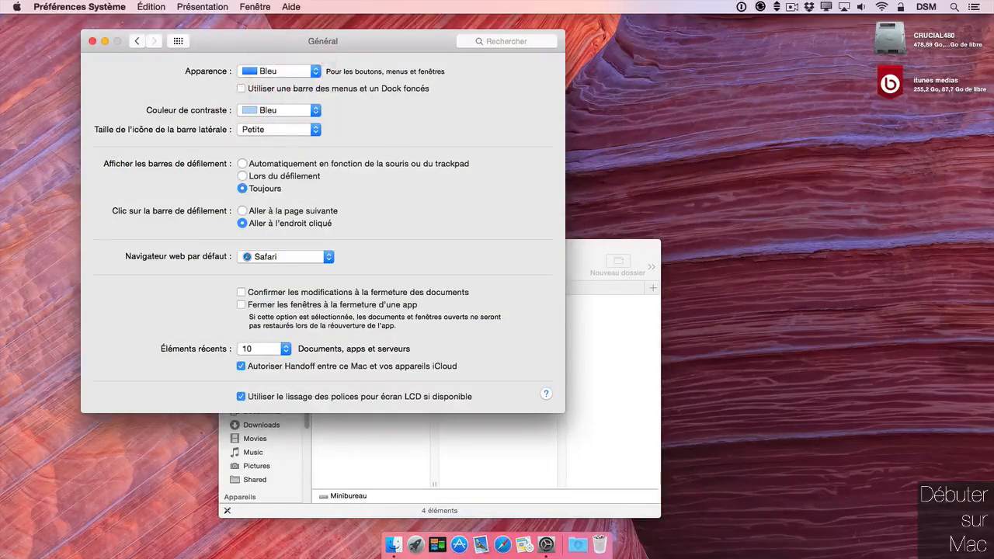
left_click_drag(360, 42, 283, 28)
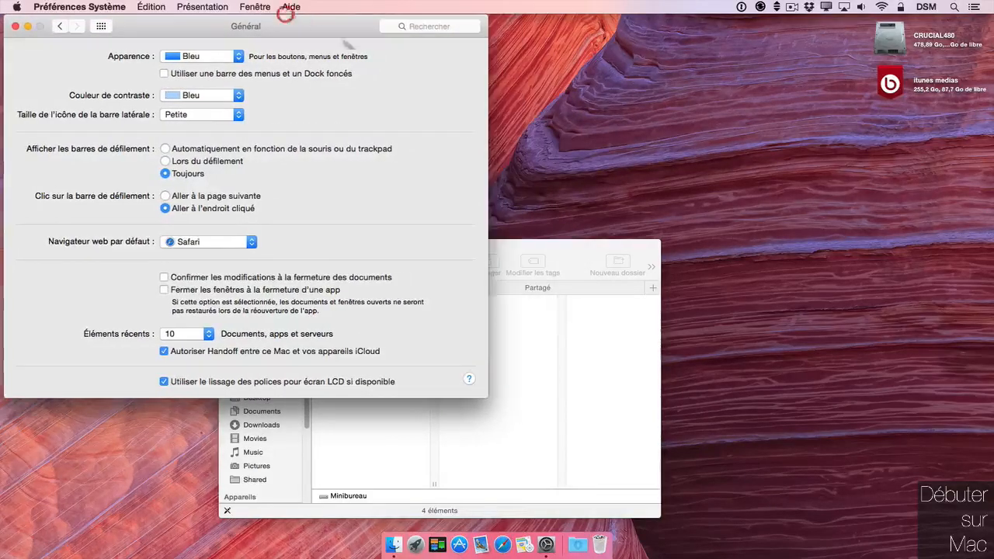
Step: Place the Finder window beside the preferences and lengthen it until the whole sidebar down to Tags fits
double_click(512, 251)
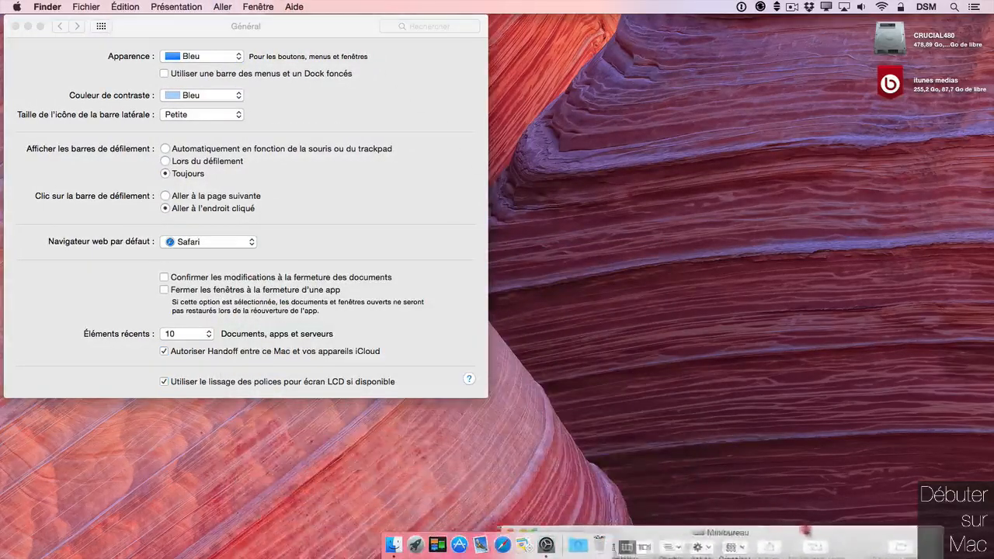
left_click_drag(577, 528, 819, 48)
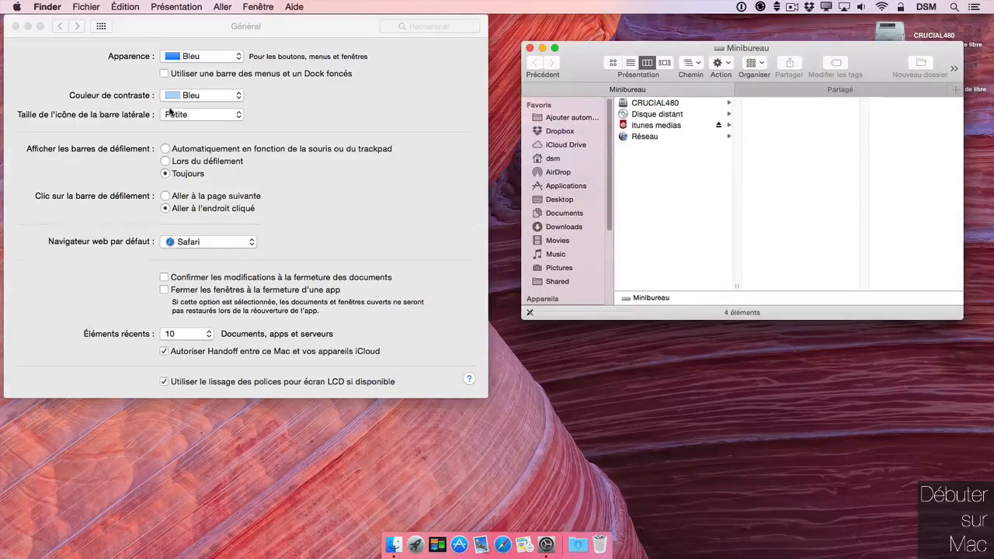
left_click_drag(570, 319, 579, 471)
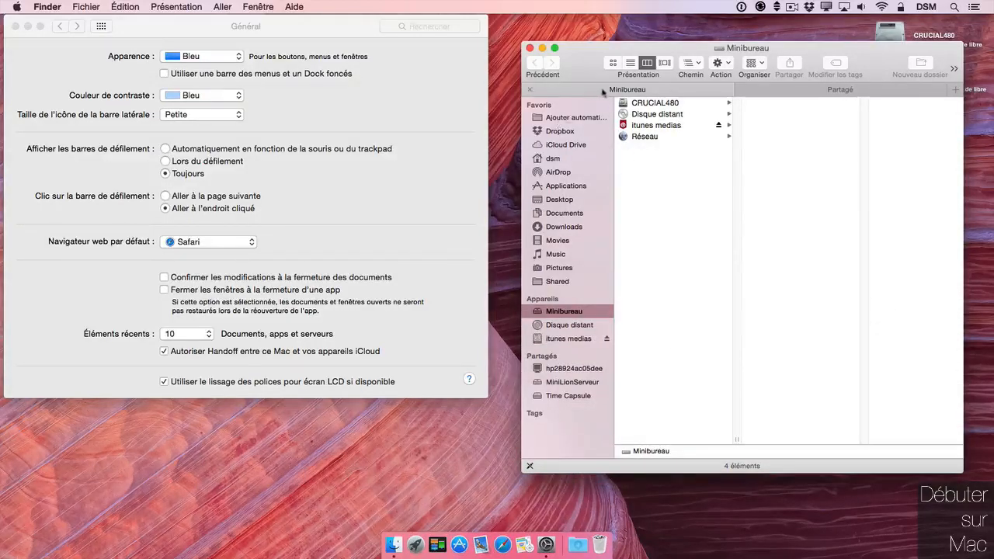
left_click_drag(589, 46, 568, 59)
Step: Try out different sizes for the sidebar icons in the Général preferences
left_click(177, 115)
left_click(179, 118)
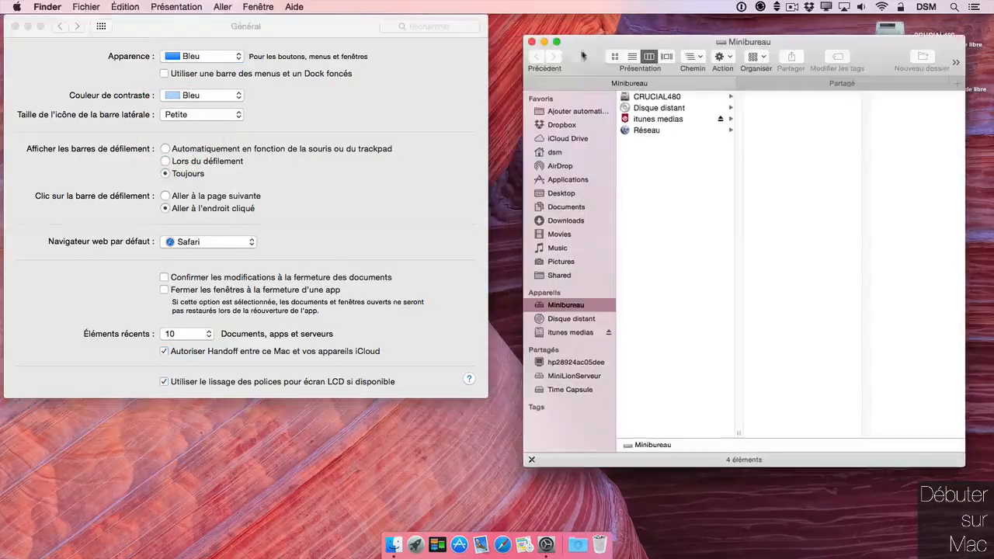
left_click(195, 115)
left_click(196, 127)
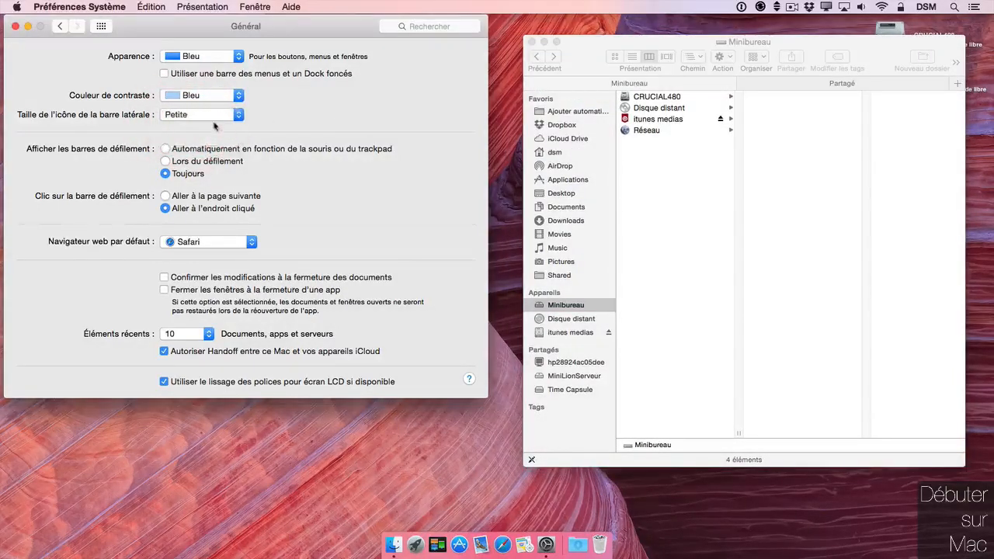
left_click(215, 117)
left_click(216, 127)
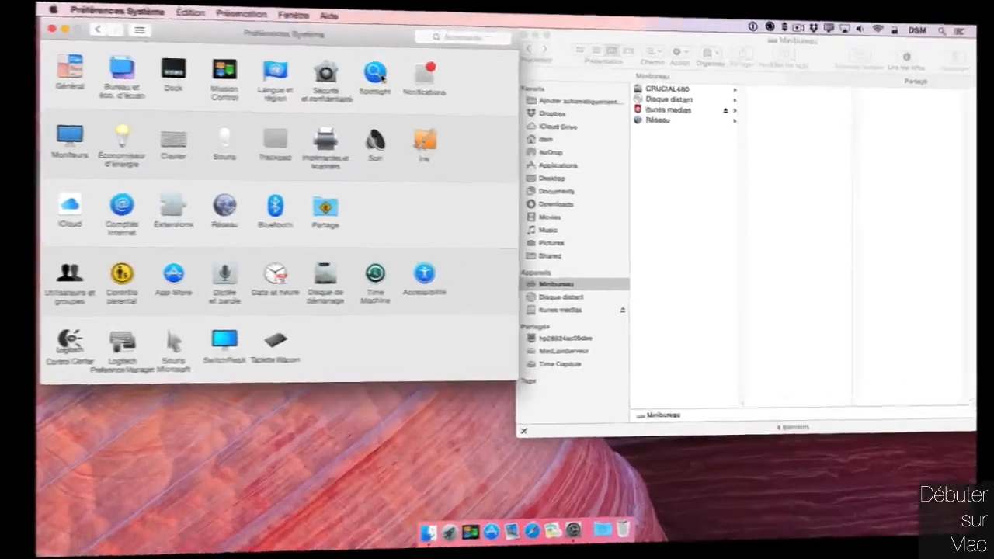
Step: Review the full list of search result categories in the Spotlight preferences and return to the overview of all preferences
left_click(379, 75)
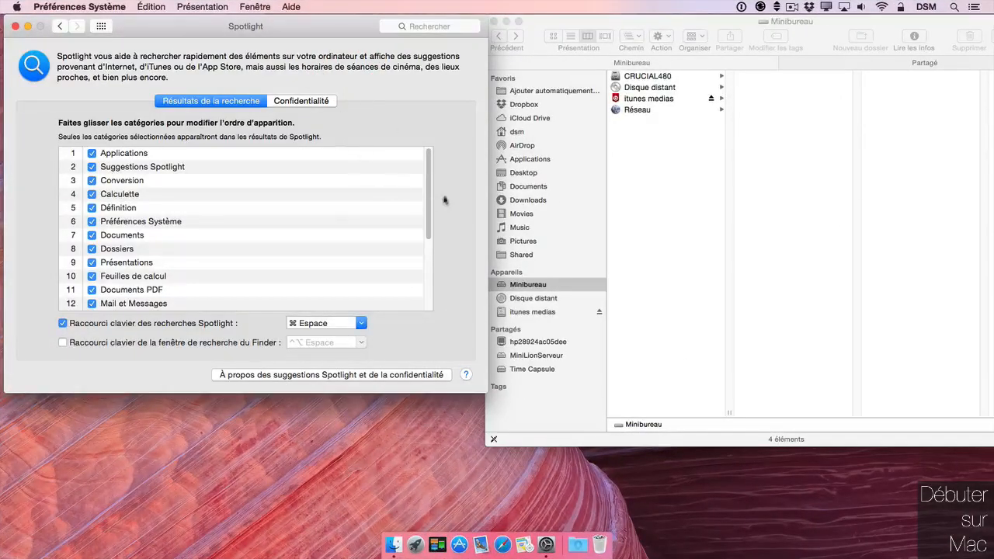
left_click_drag(431, 178, 425, 245)
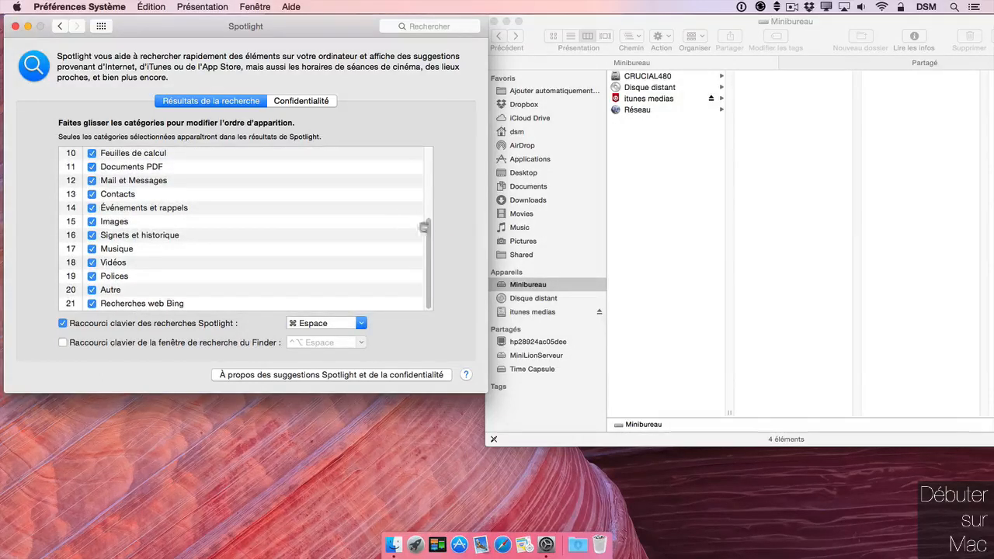
left_click_drag(423, 226, 428, 137)
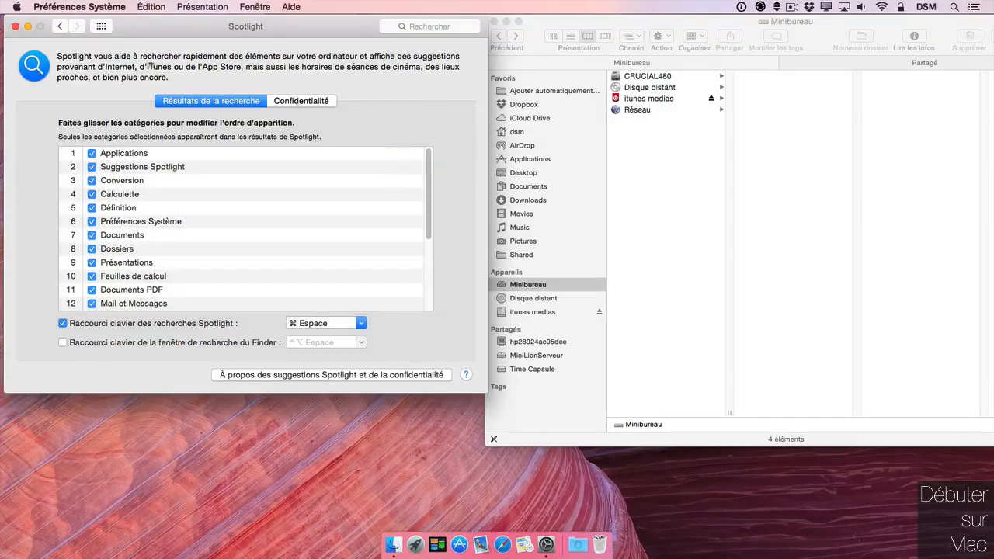
left_click(101, 26)
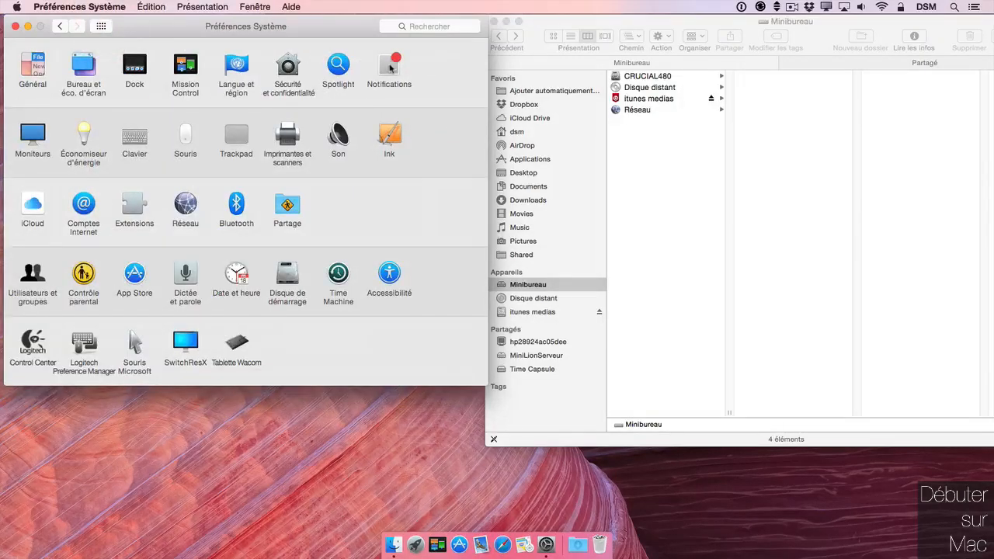
Step: Open the Notifications preferences, call up the Notification Centre for a look and close the Finder window
left_click(390, 67)
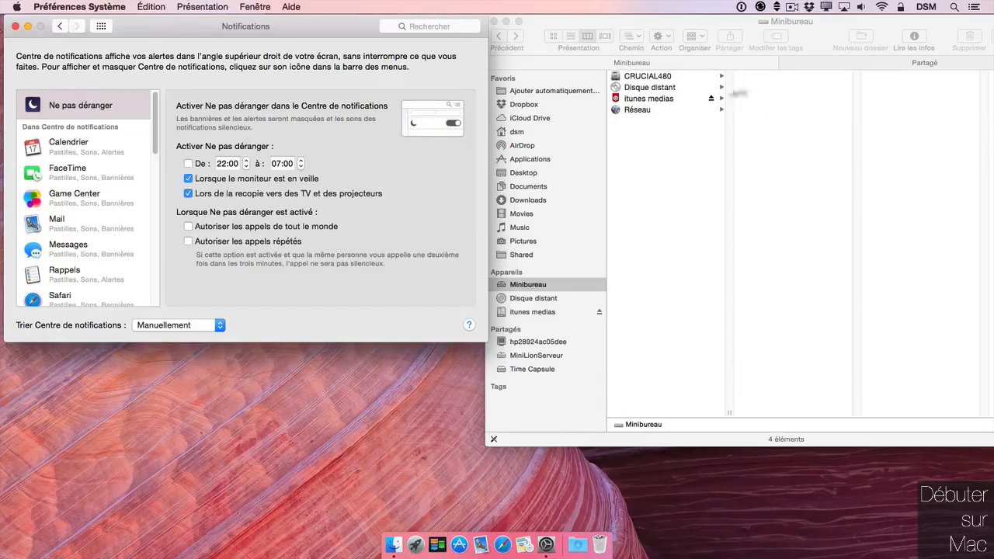
left_click(974, 6)
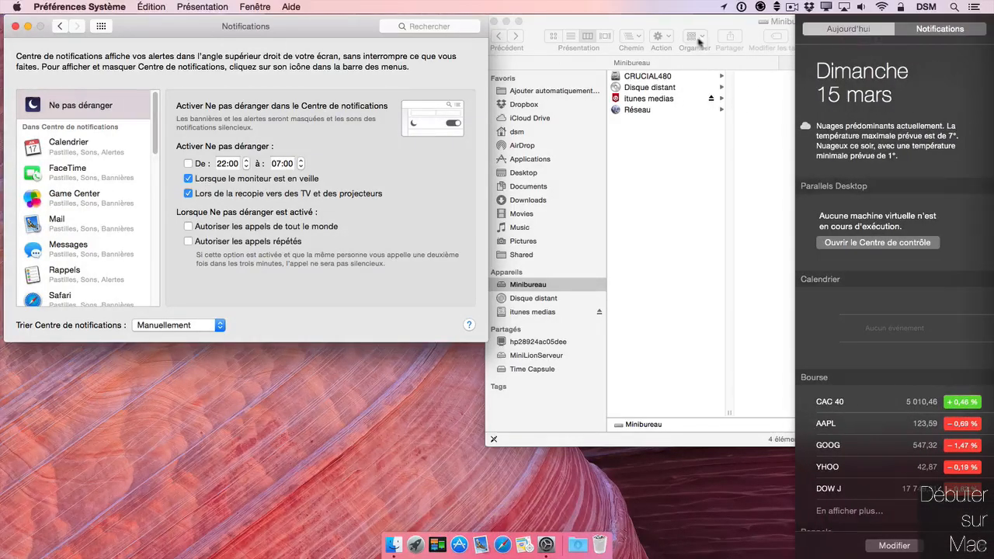
double_click(595, 24)
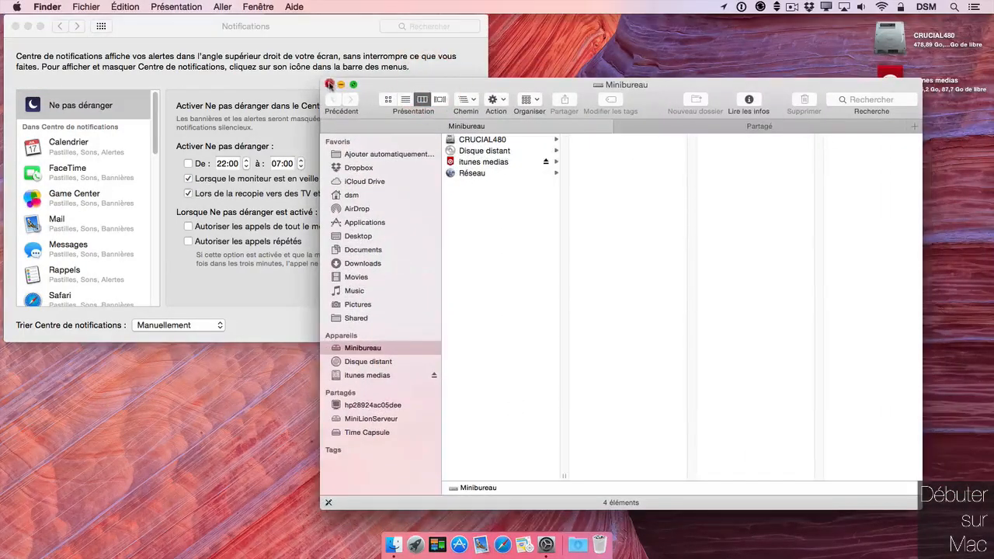
left_click(329, 79)
Step: Examine the list of received notifications in the Notification Centre and return to its Aujourd'hui view
left_click(974, 6)
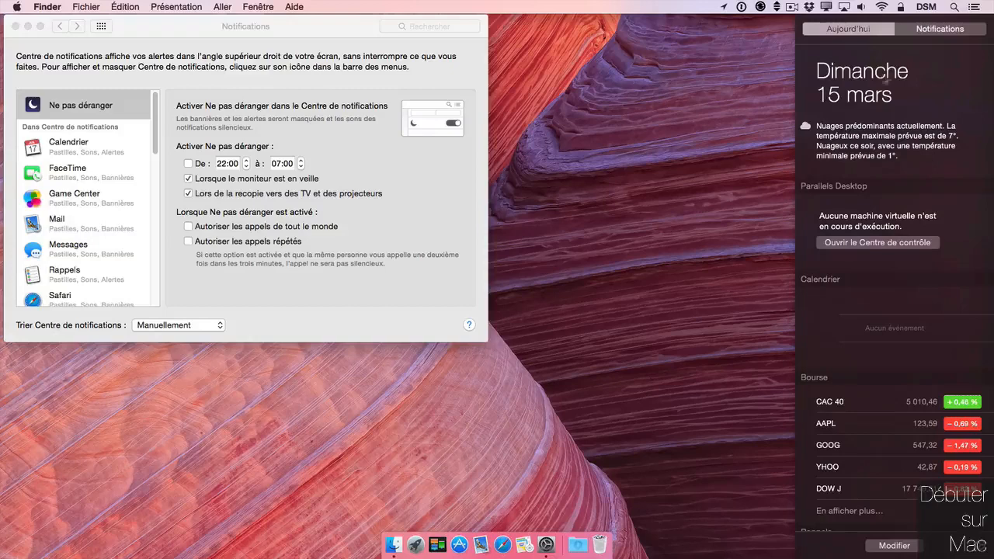
left_click(940, 28)
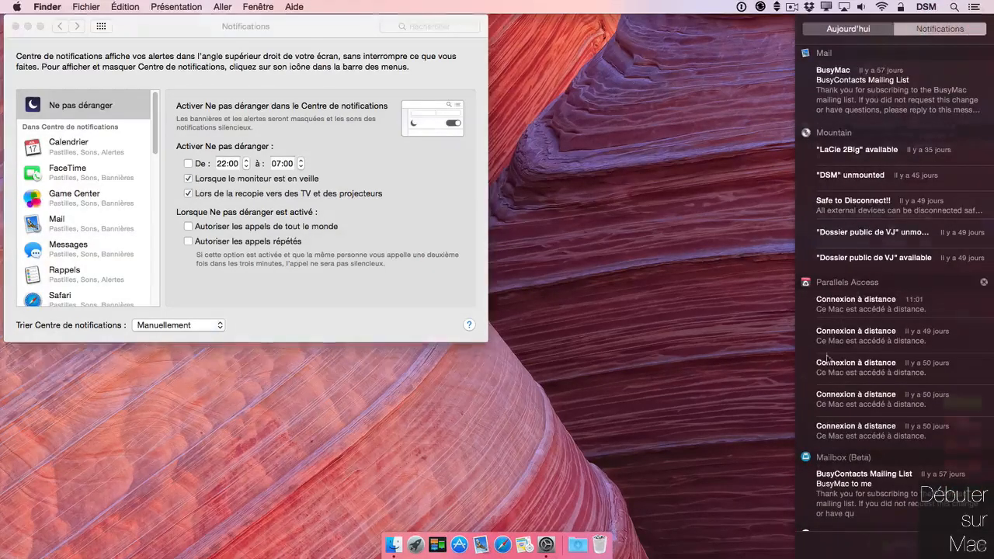
left_click(977, 7)
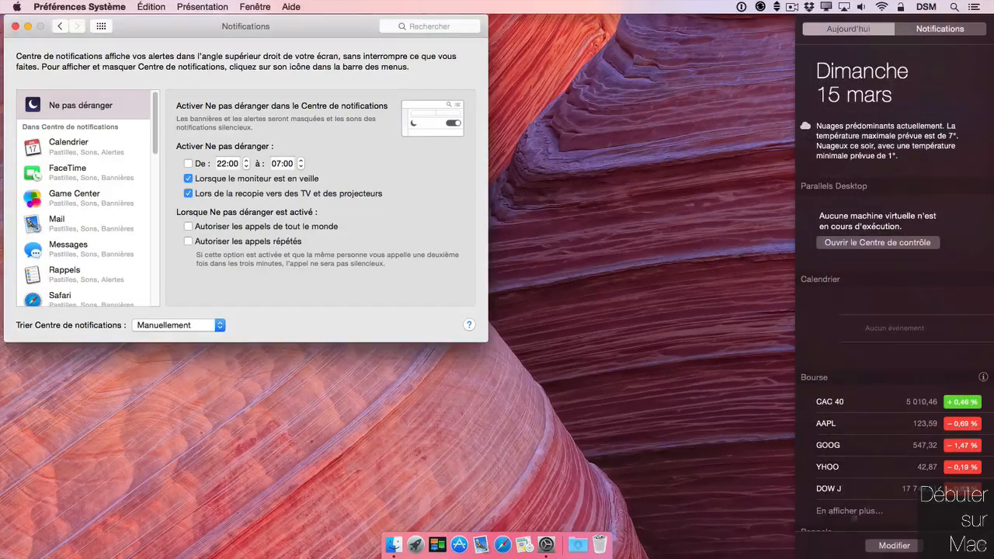
Step: Remove the Parallels Desktop, Bourse, Calendrier and Demain widgets from the Aujourd'hui view of the Notification Centre
left_click(894, 546)
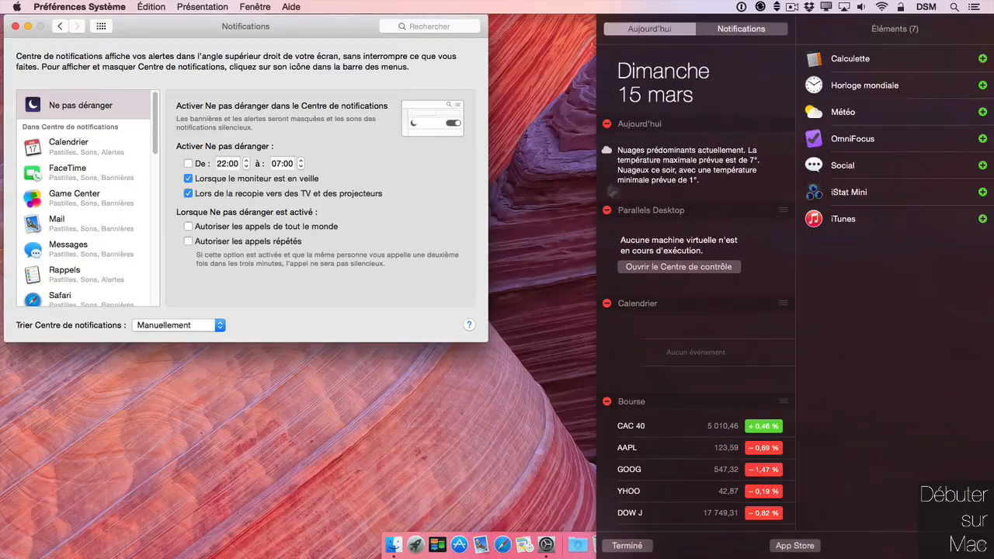
left_click(606, 210)
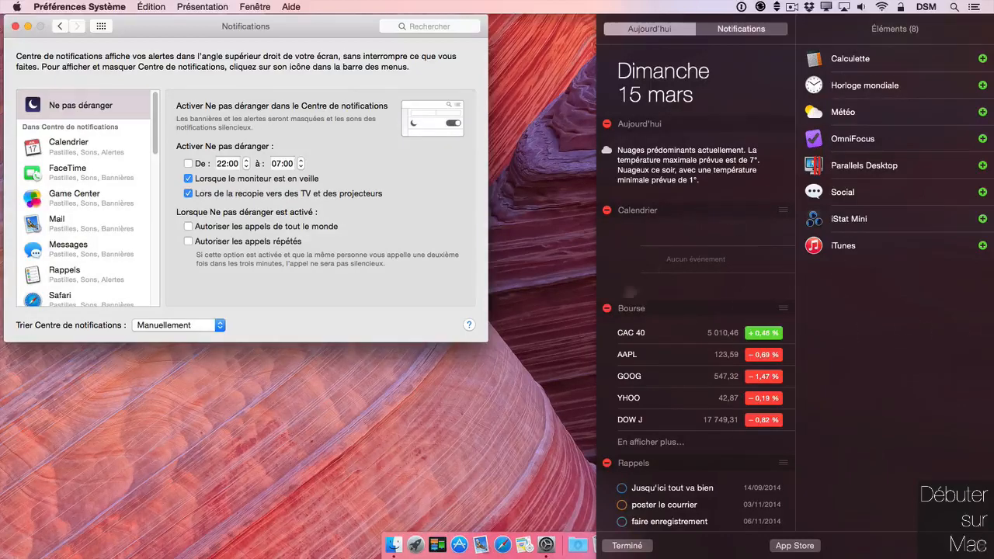
left_click(606, 310)
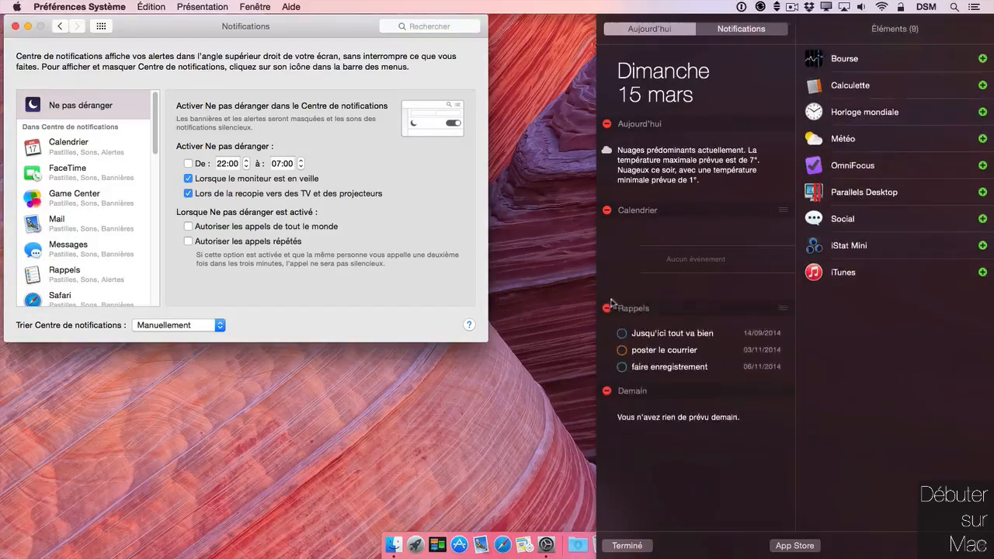
left_click(607, 211)
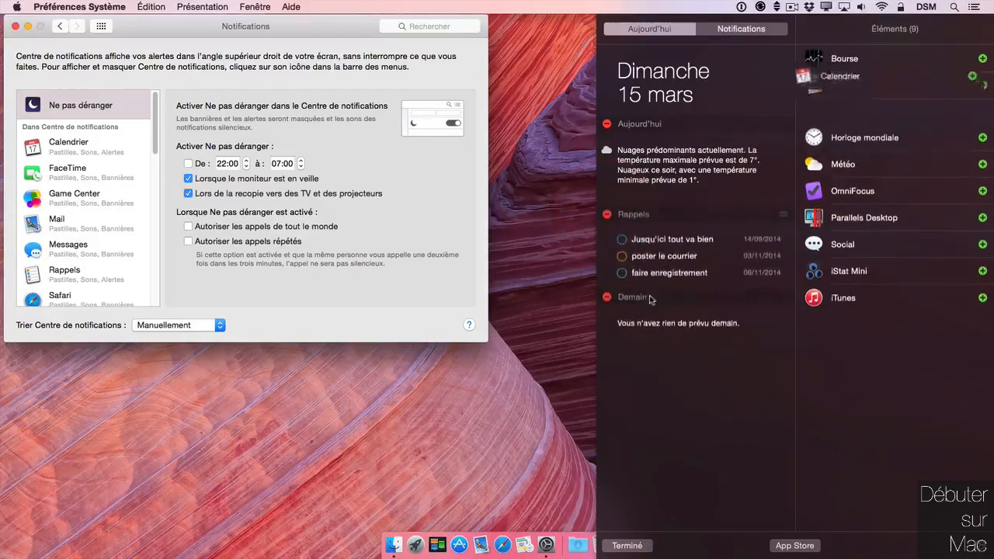
left_click(607, 292)
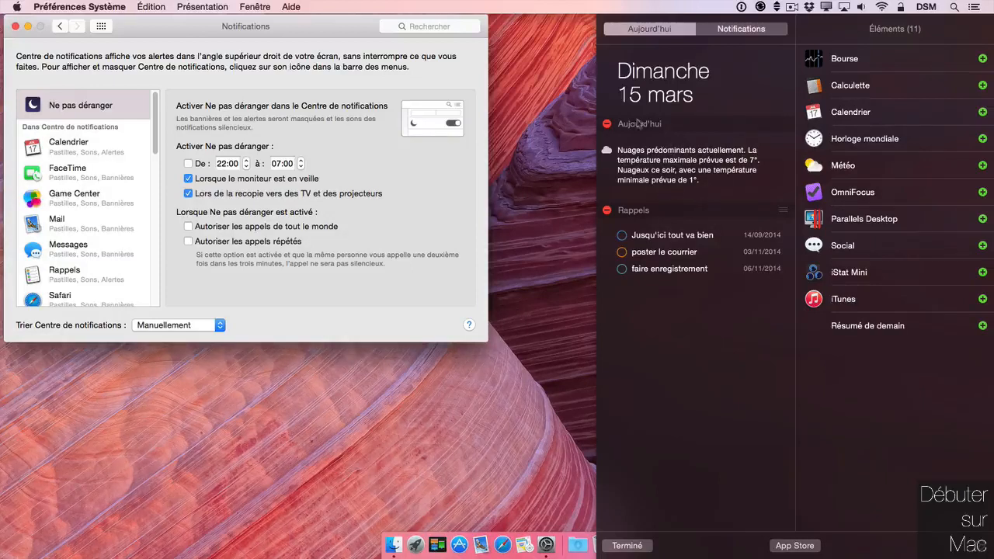
Step: Add the Horloge mondiale, Calculette and iStat Mini widgets to the Aujourd'hui view and finish editing it
left_click(982, 139)
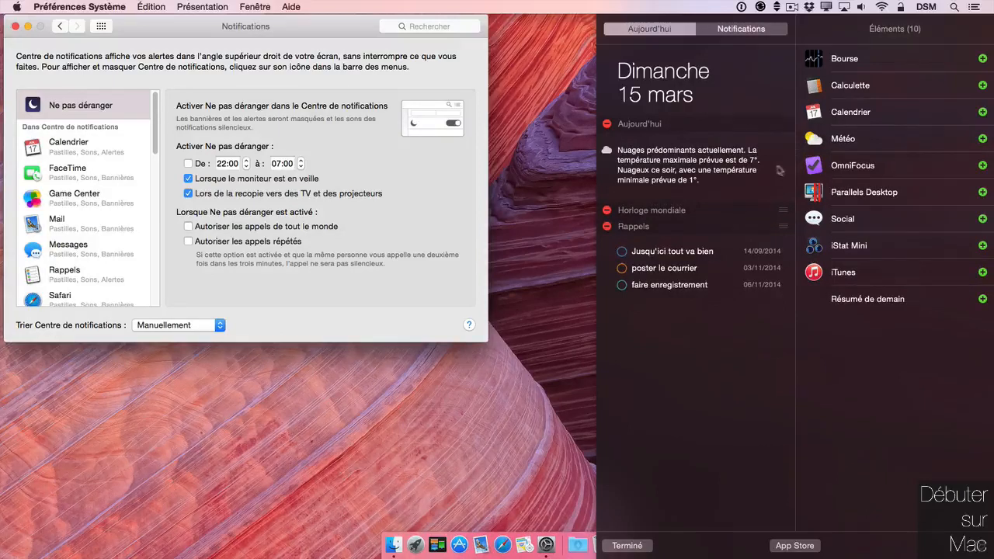
left_click(982, 85)
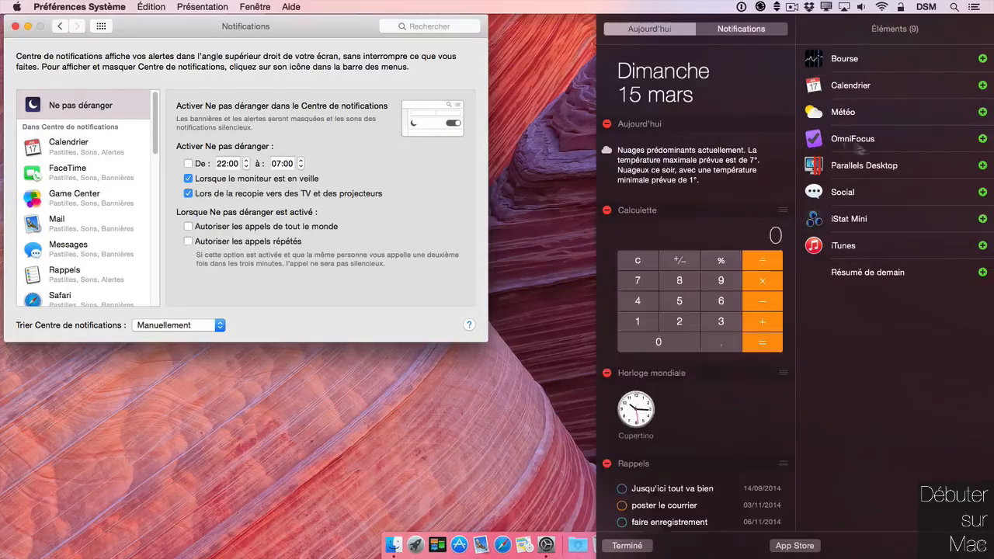
left_click(982, 219)
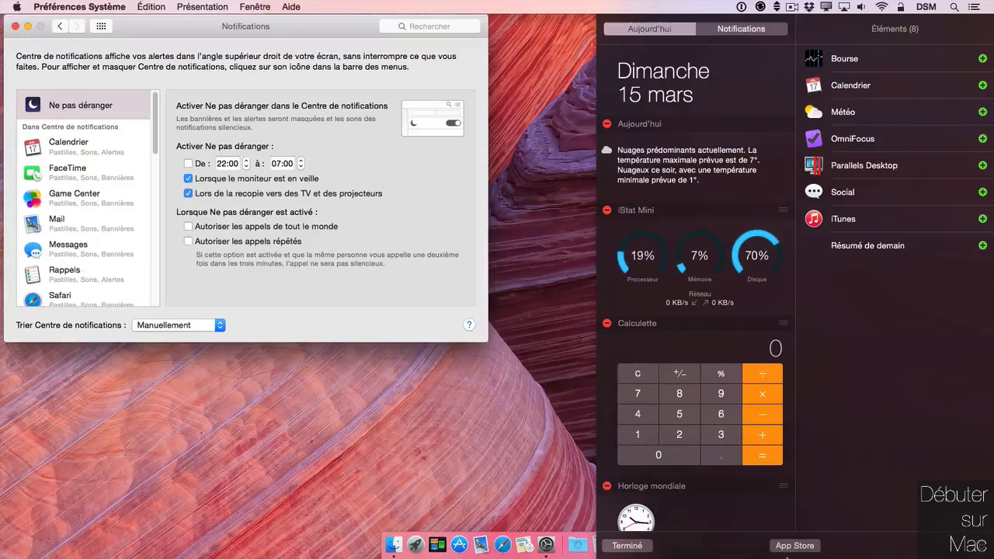
left_click(633, 546)
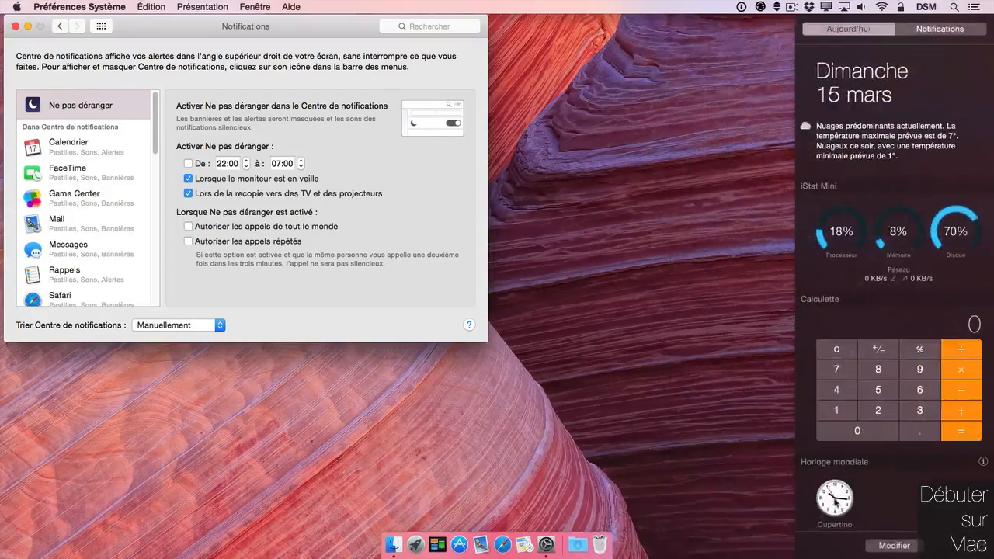
Step: Add a clock for Paris, France to the Horloge mondiale widget
left_click(983, 461)
left_click(900, 502)
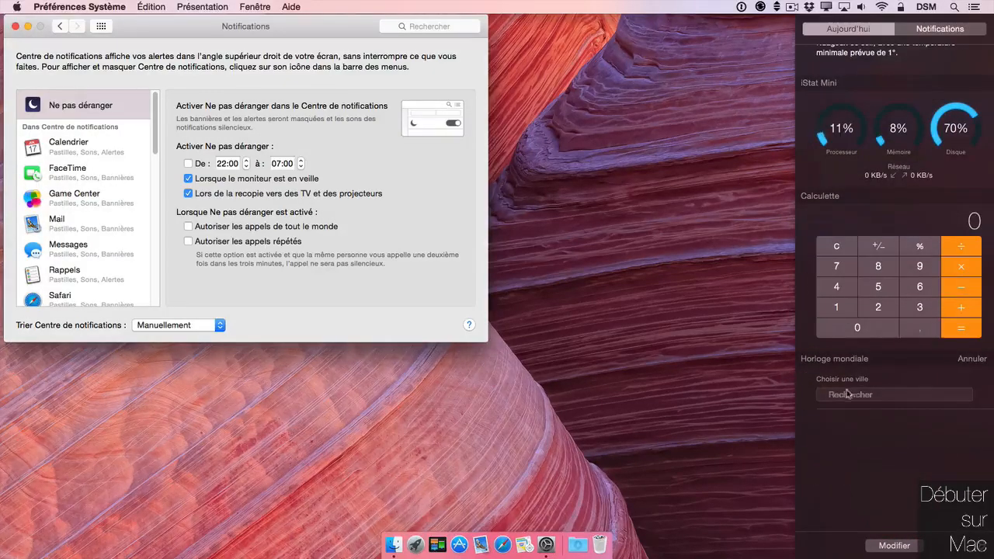
left_click(848, 394)
type("Paris, F")
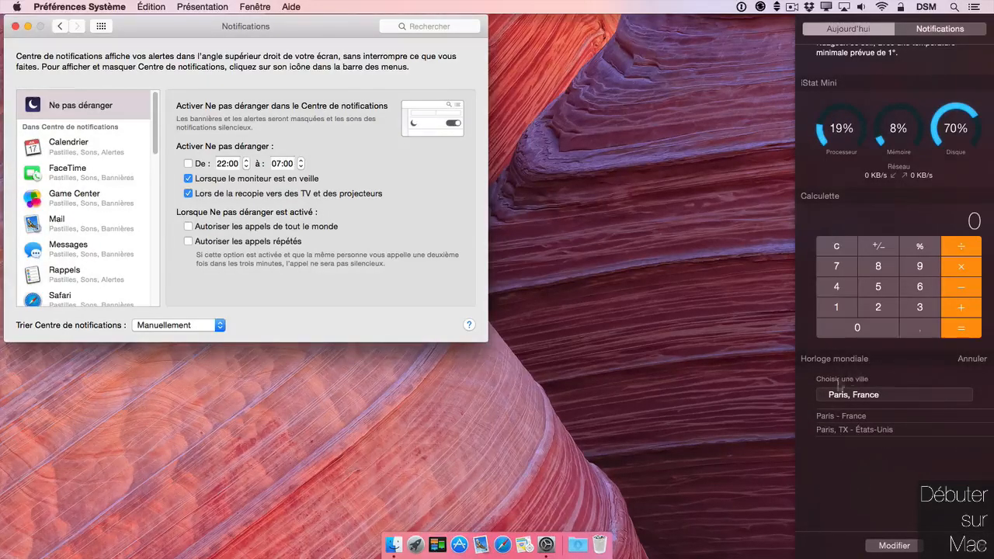
type("rance")
left_click(840, 417)
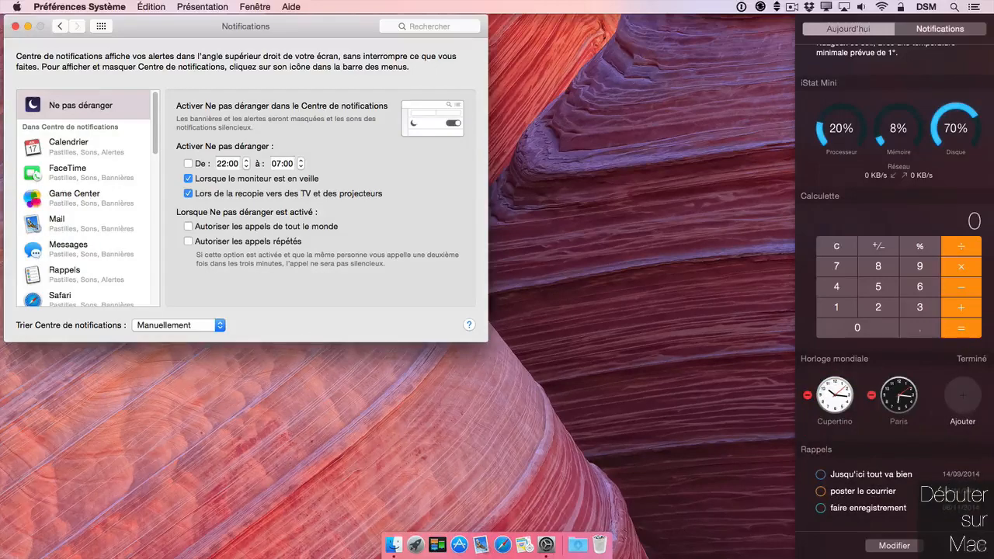
left_click(982, 360)
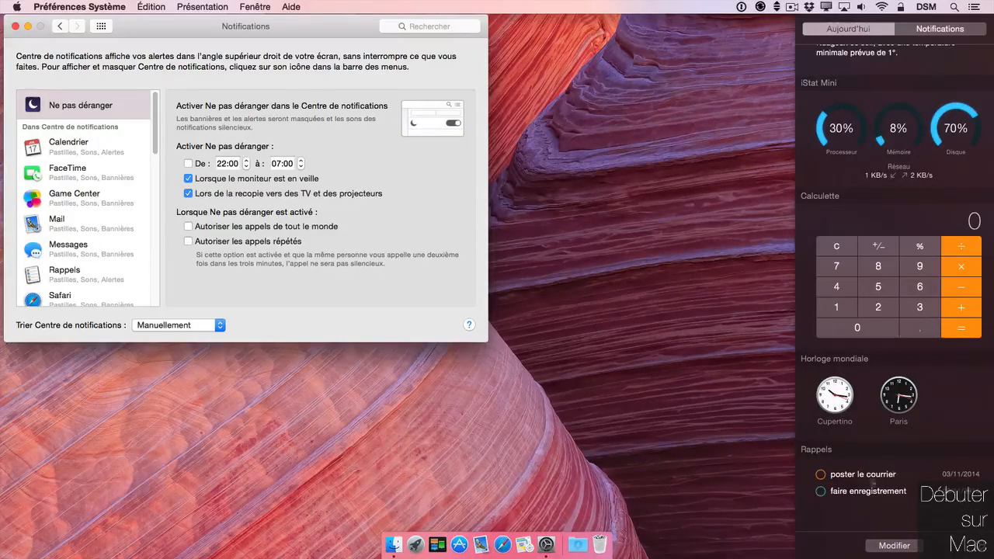
Step: Calculate 12 minus 36 in the Calculette widget
left_click(837, 306)
left_click(878, 307)
left_click(970, 288)
left_click(926, 308)
left_click(921, 288)
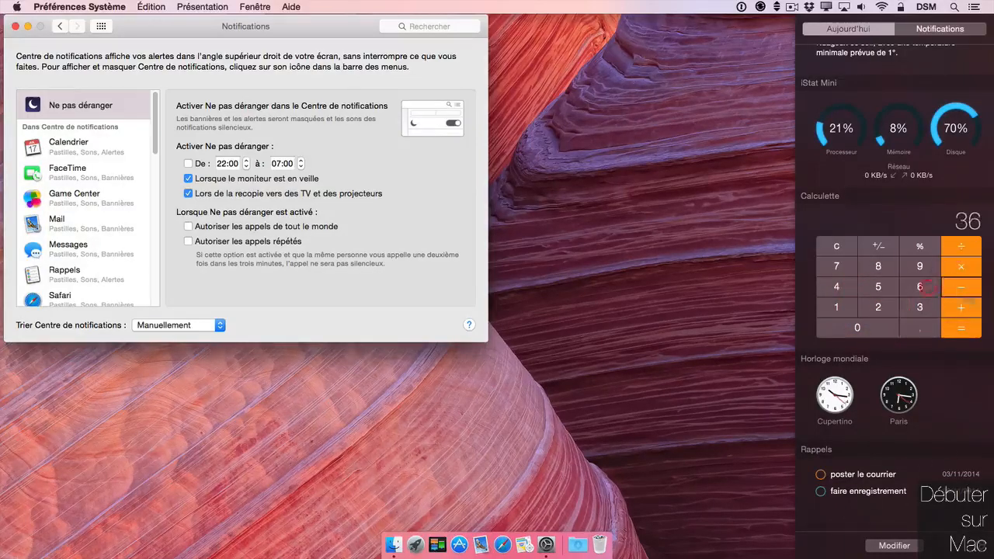
left_click(954, 331)
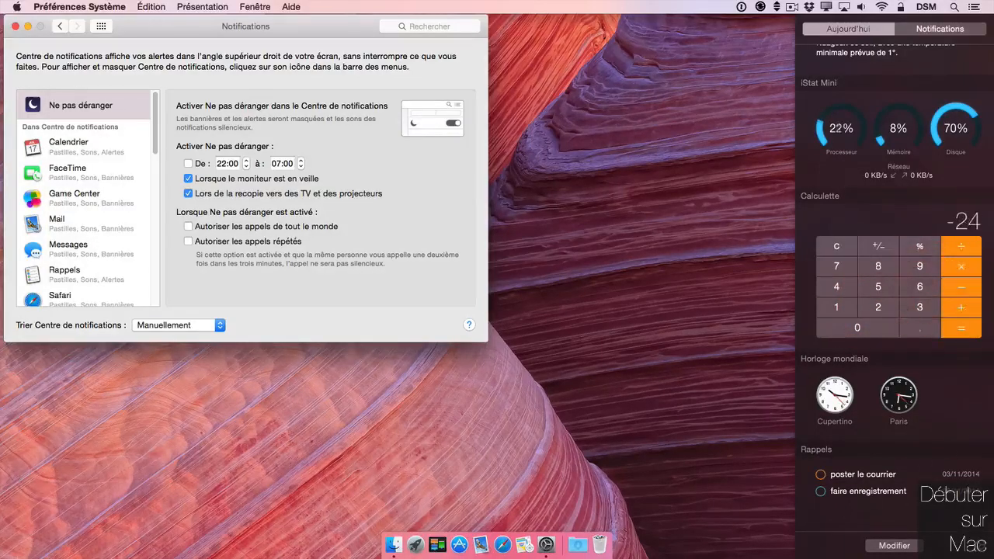
Step: Add the iTunes and Social widgets to the Aujourd'hui view of the Notification Centre
left_click(895, 545)
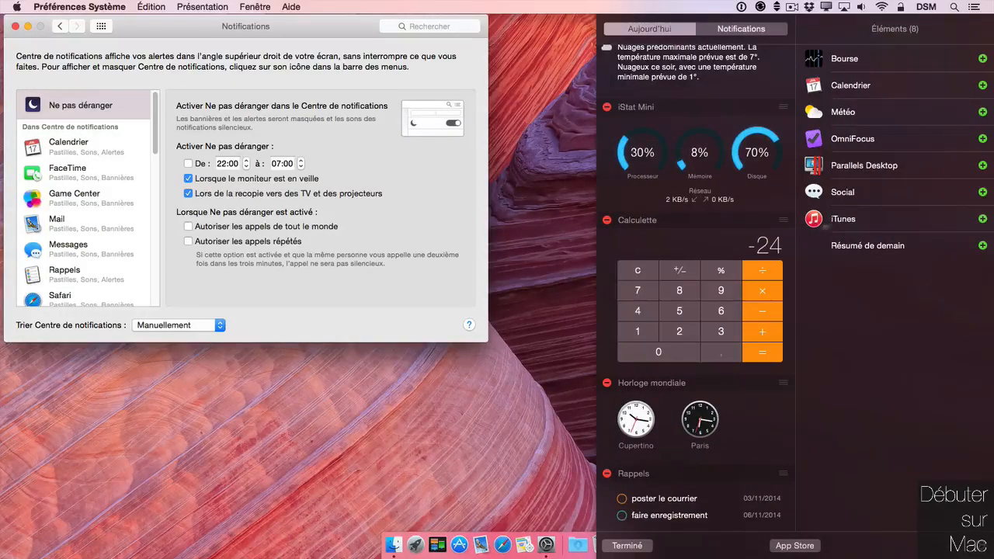
left_click(983, 218)
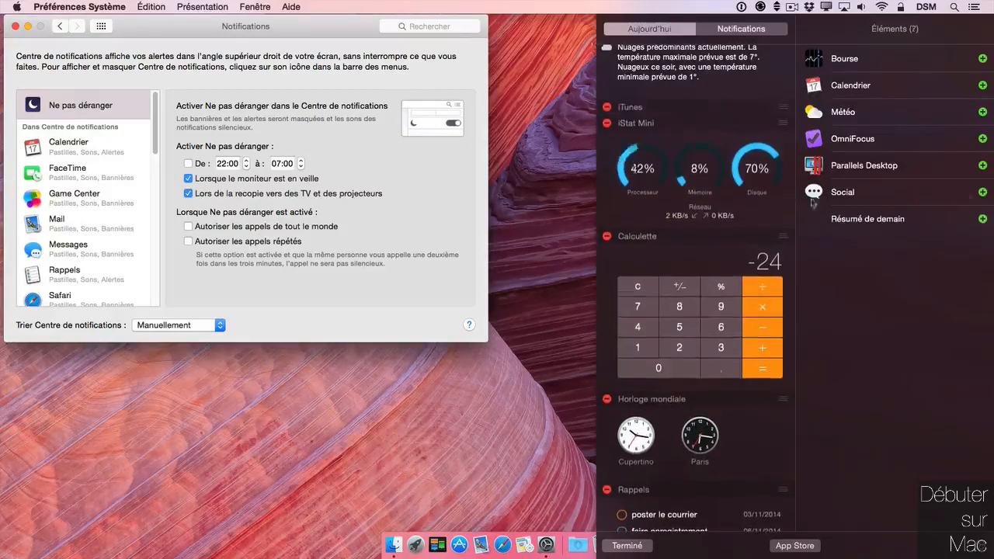
left_click(982, 192)
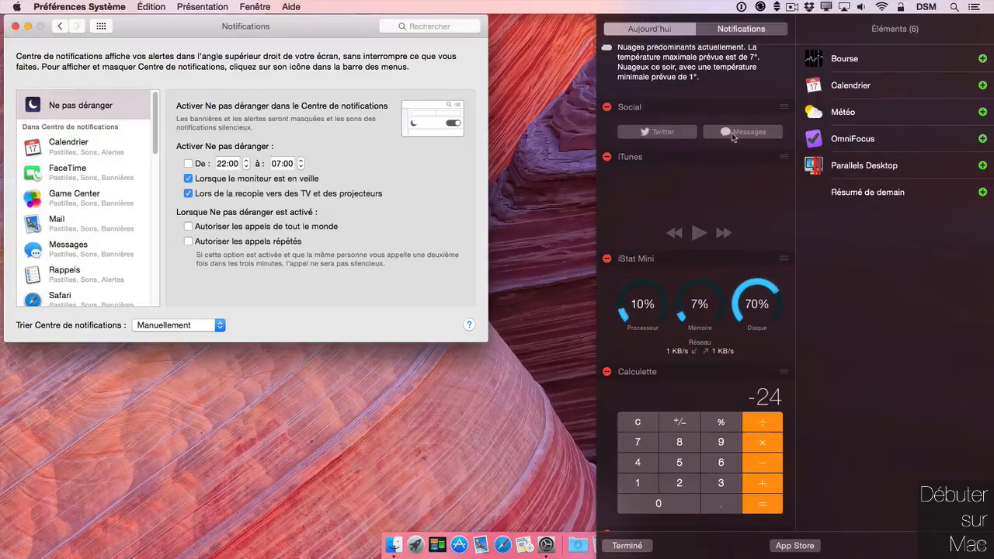
Step: Open the Comptes Internet preferences and review the Twitter, Flickr and iCloud accounts
left_click(101, 26)
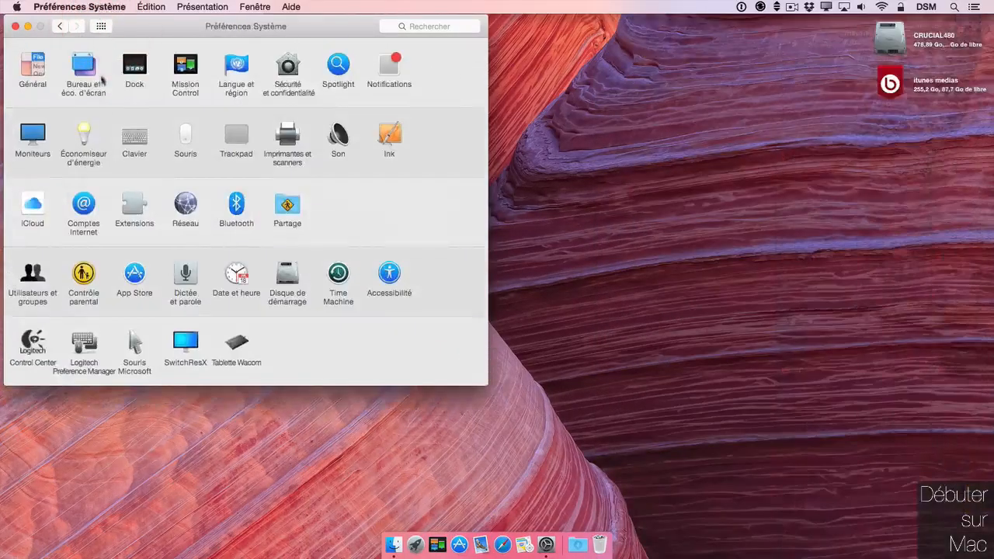
left_click(83, 204)
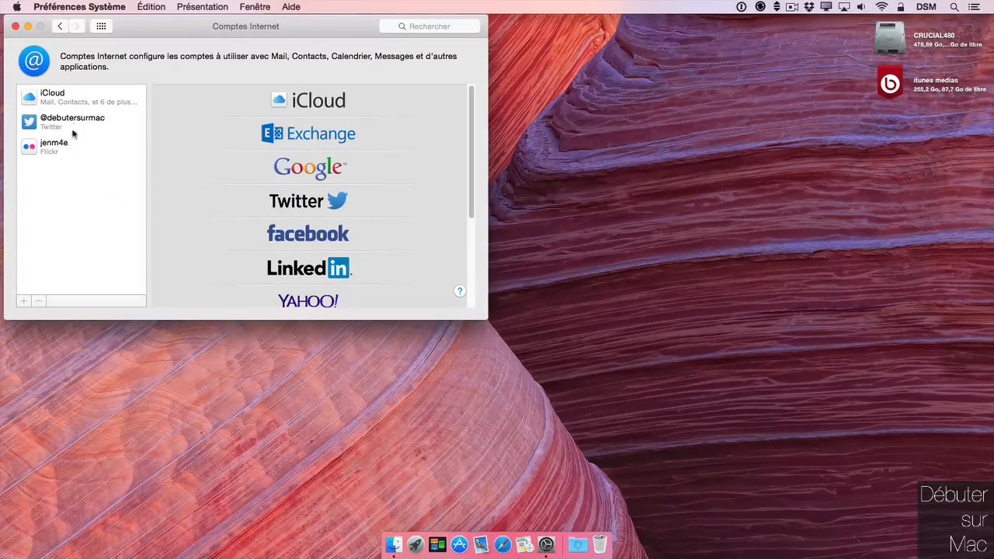
left_click(81, 124)
left_click(83, 147)
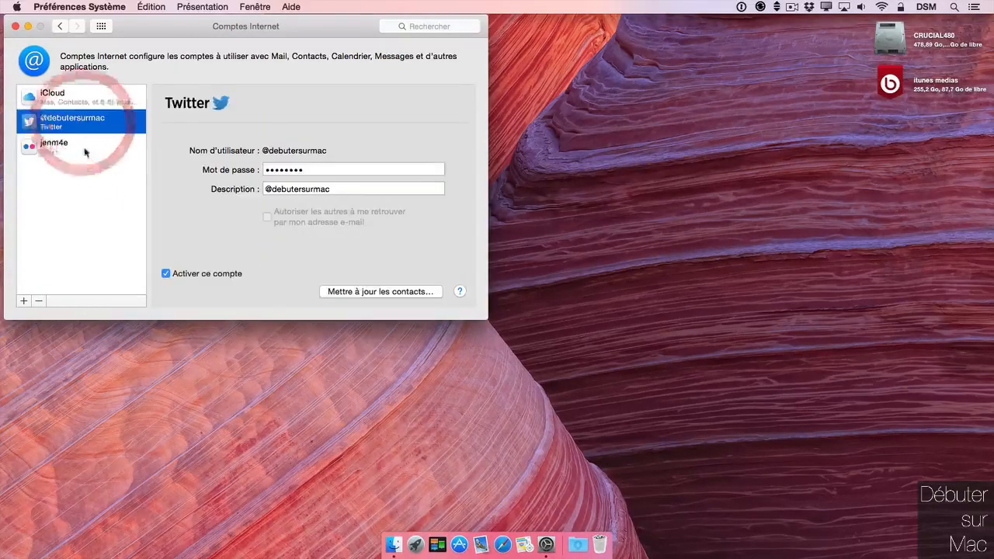
left_click(84, 98)
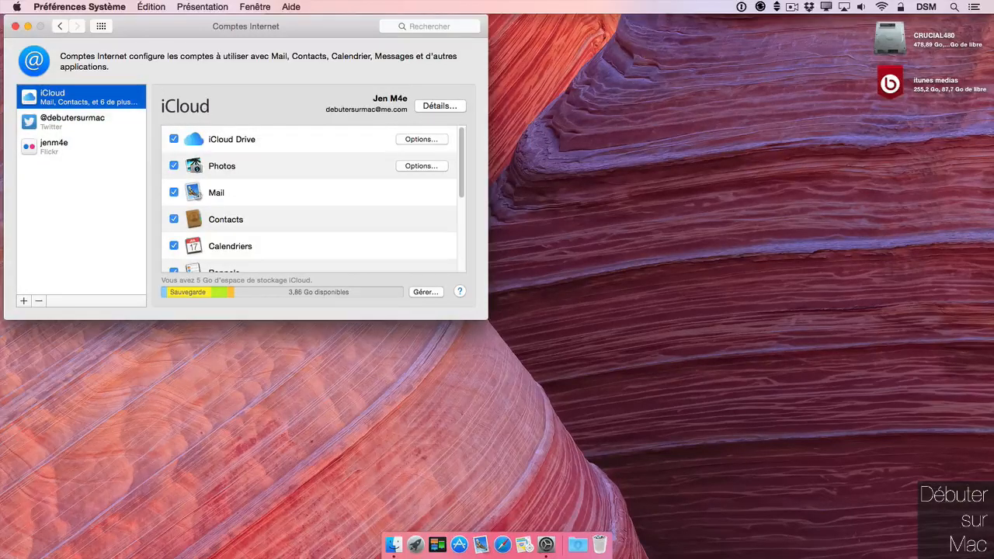
Step: Examine the Social widget's Twitter and Messages options in the Aujourd'hui view, leaving both enabled
left_click(974, 7)
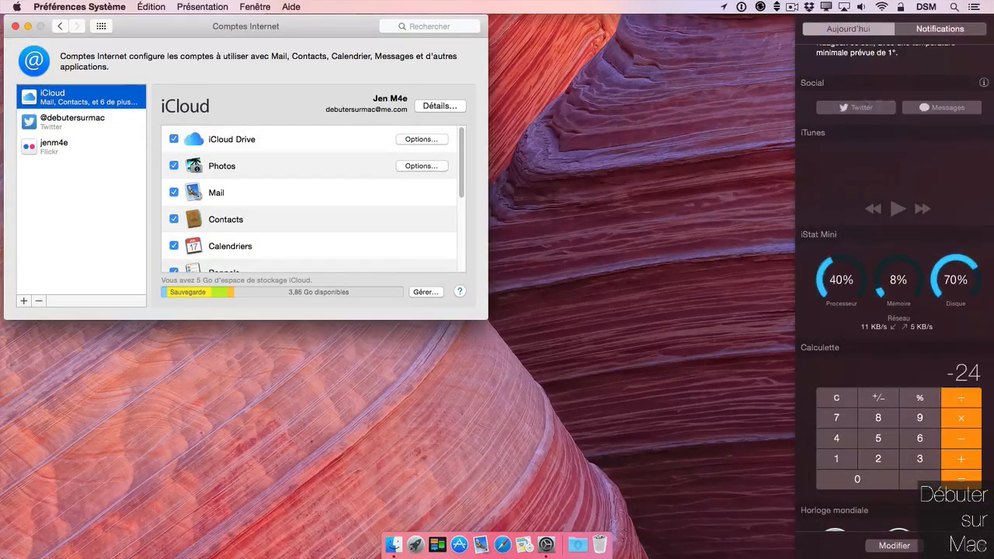
left_click(983, 82)
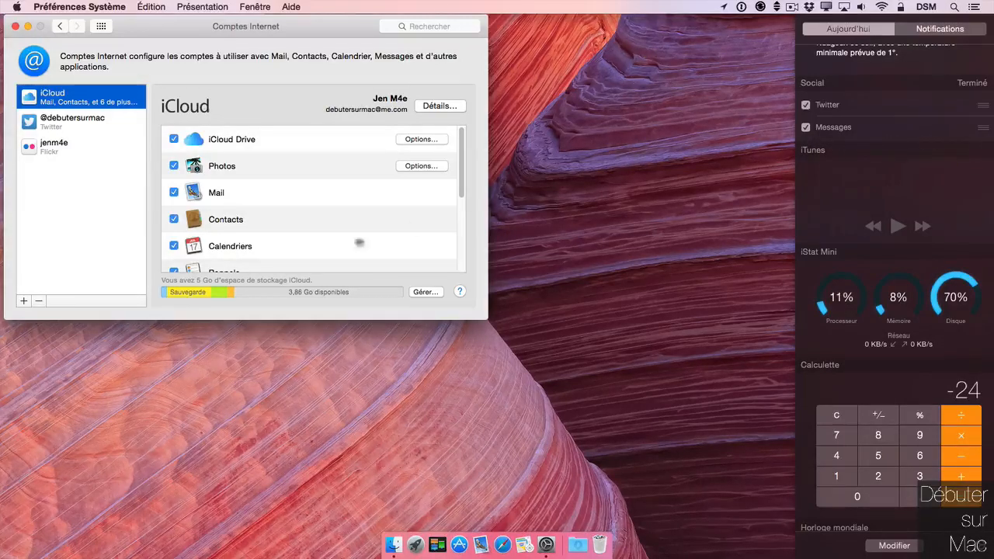
left_click(971, 82)
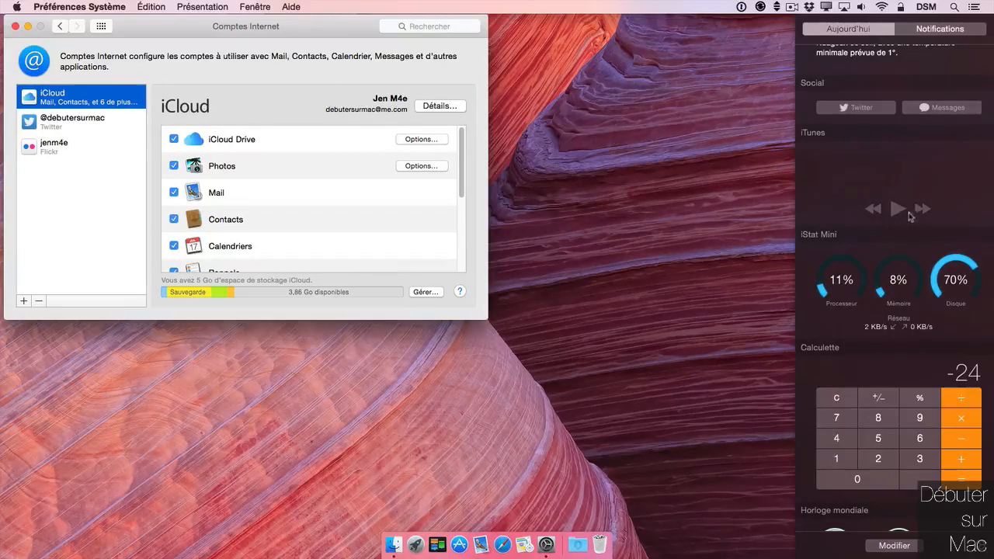
Step: Open the App Store's Notification Center Widgets collection from the Aujourd'hui editor and browse the available widgets
left_click(894, 546)
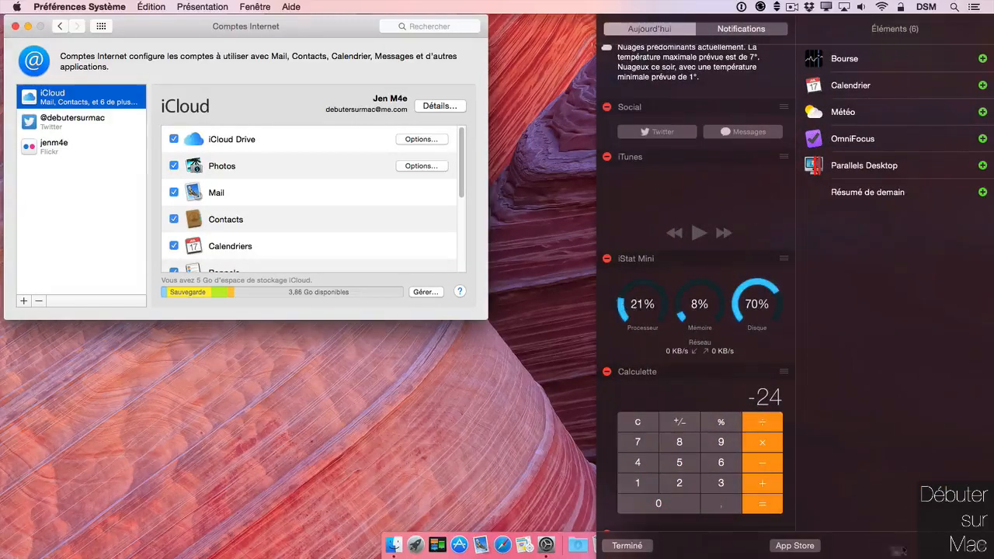
left_click(812, 547)
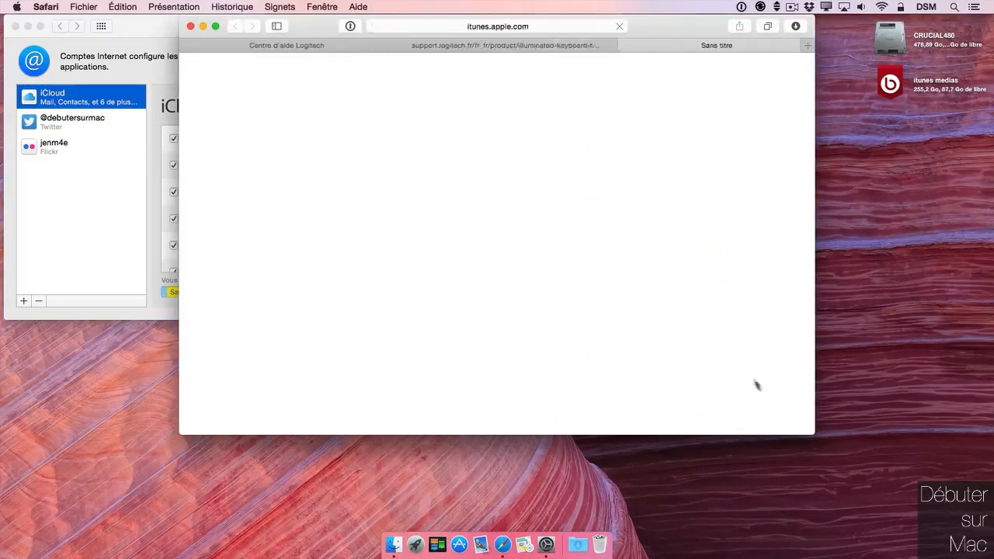
left_click_drag(817, 435, 682, 505)
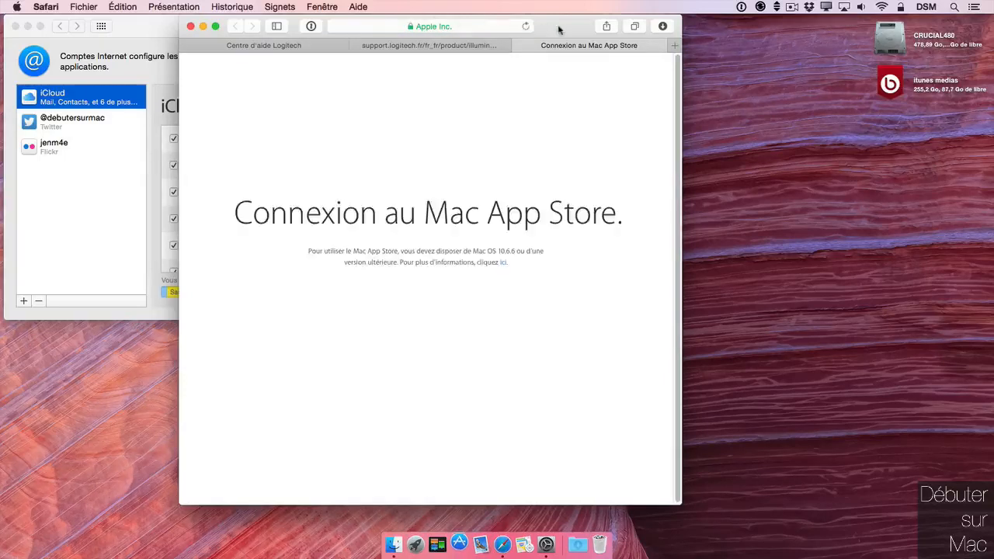
left_click_drag(560, 26, 571, 26)
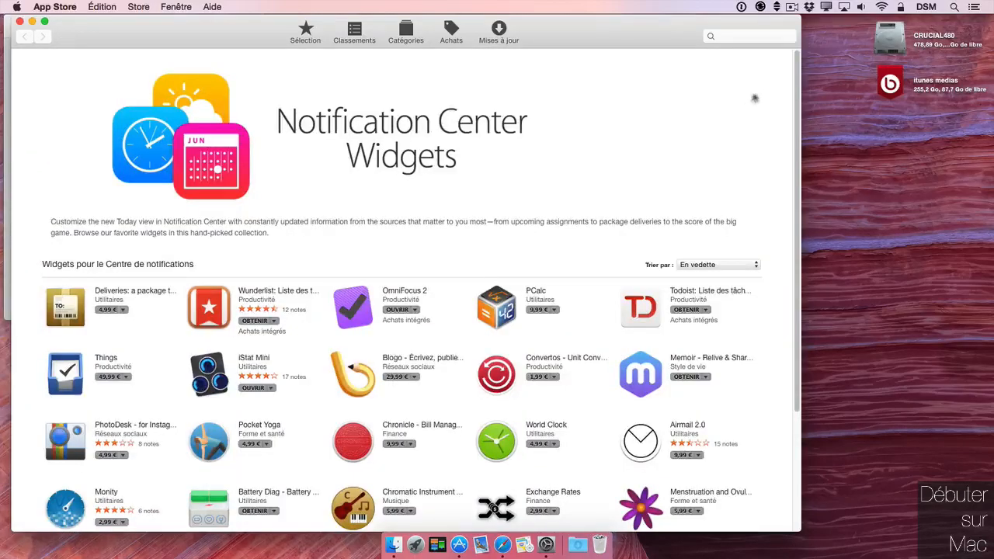
scroll(798, 76, "down", 3)
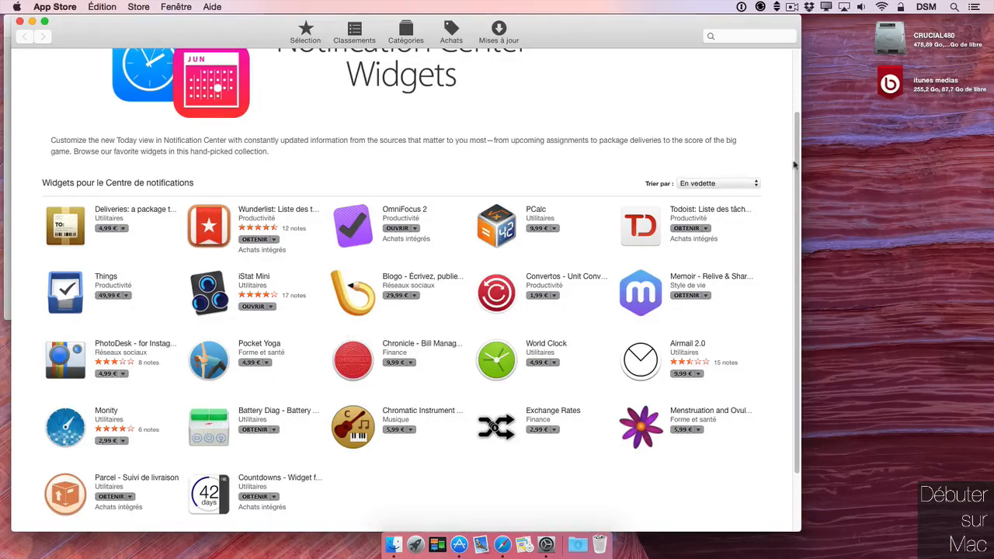
left_click_drag(796, 163, 802, 165)
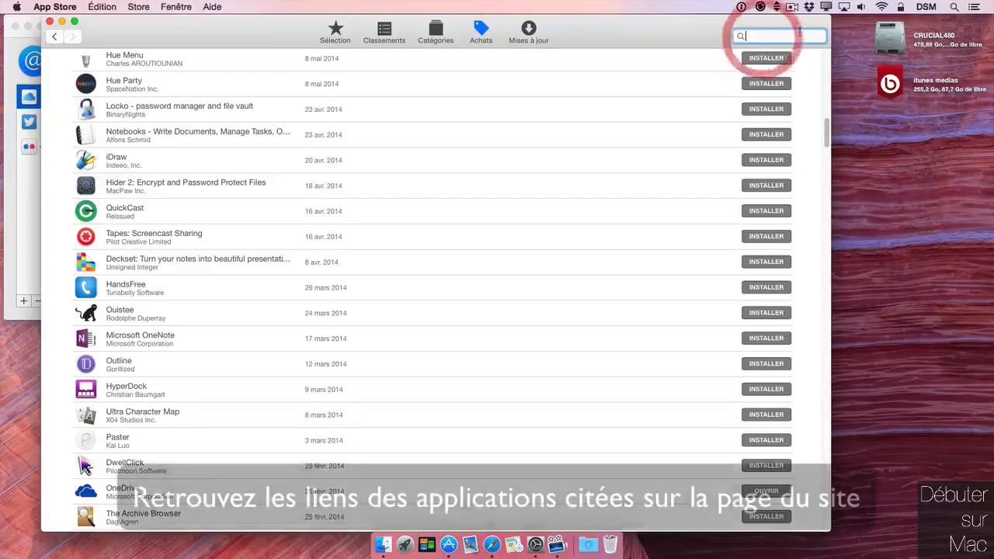
Step: Search the App Store for pcalc and install PCalc
type("pcalc")
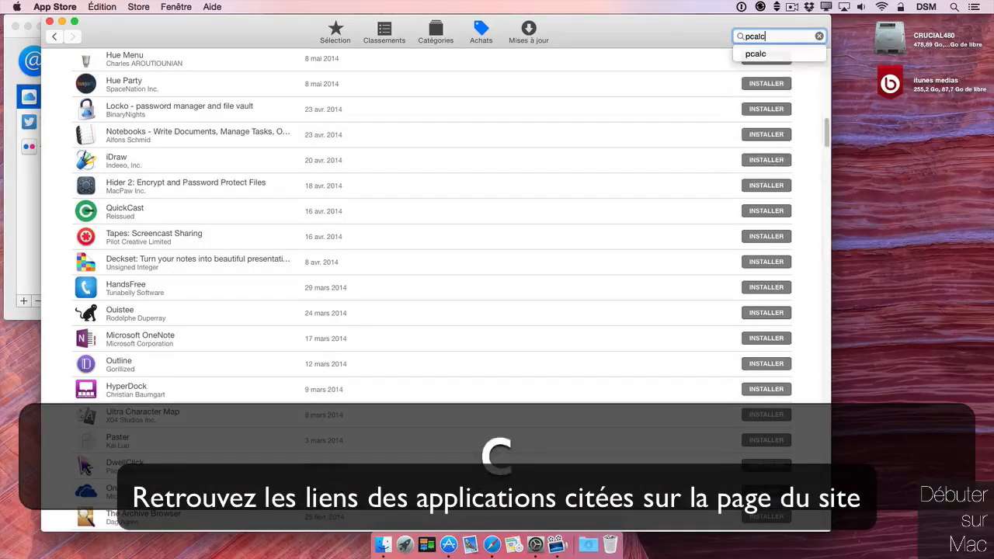
key("Return")
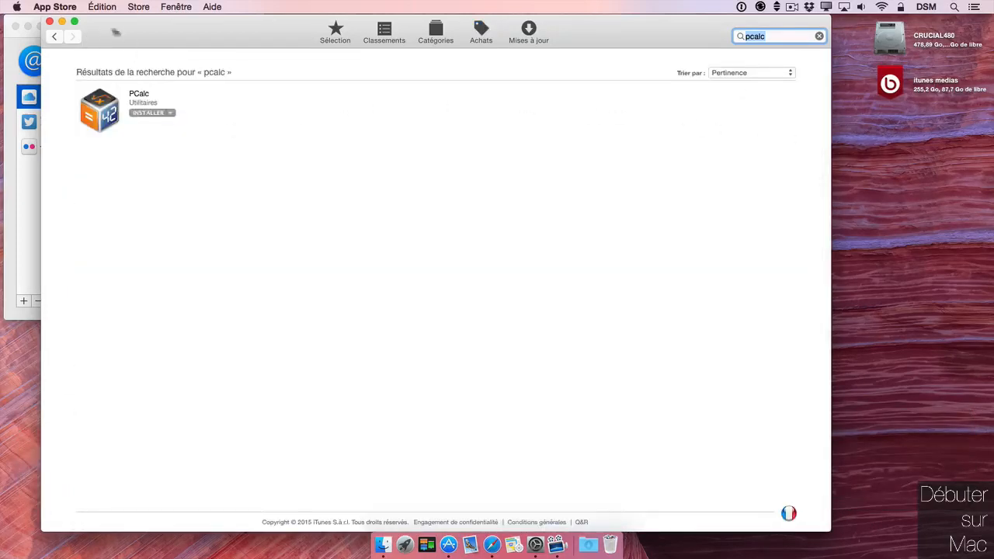
left_click(148, 113)
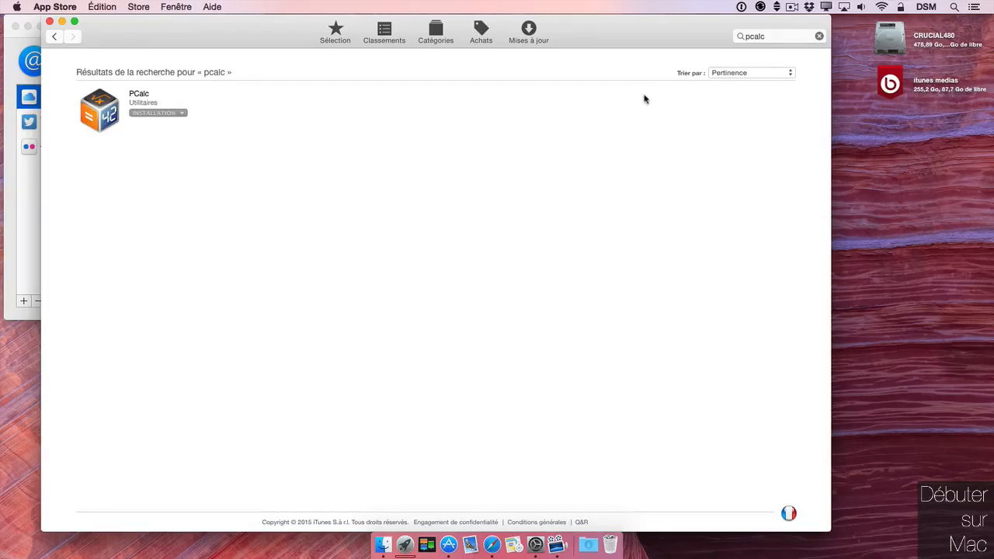
Step: Close the App Store window and return Préférences Système to the overview of all preference panes
left_click(50, 23)
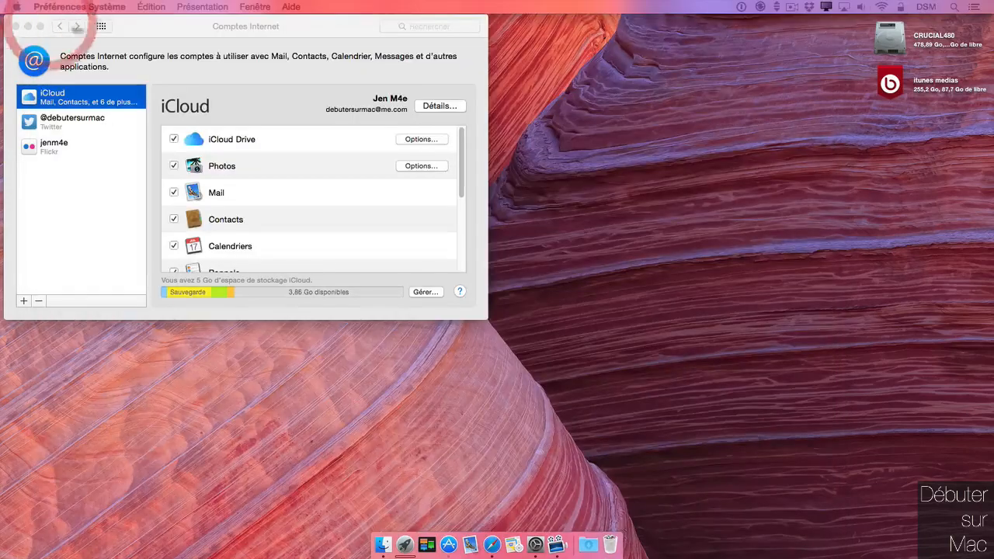
left_click_drag(184, 27, 192, 27)
left_click(108, 25)
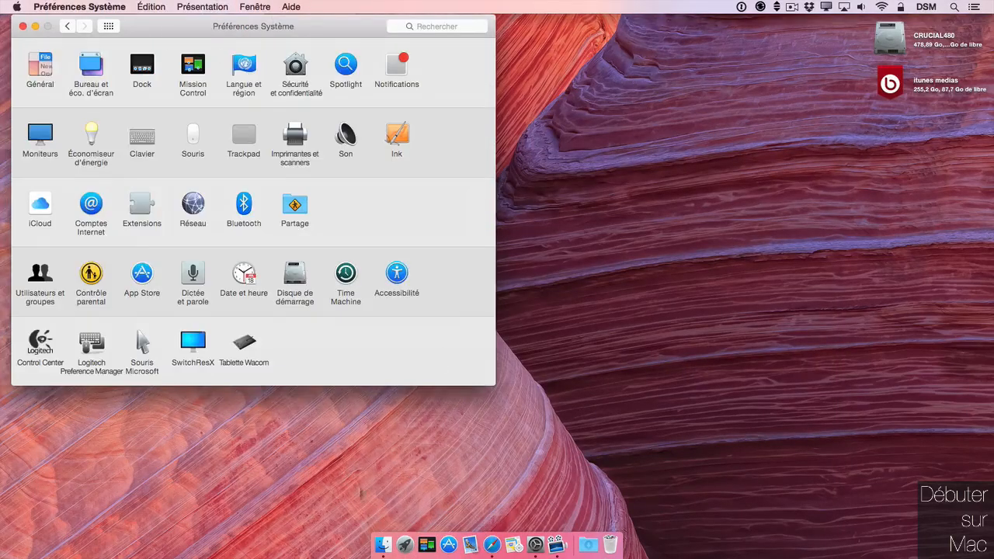
Step: Launch PCalc and add its new widget to the Aujourd'hui view of the Notification Centre
left_click(404, 545)
left_click(842, 435)
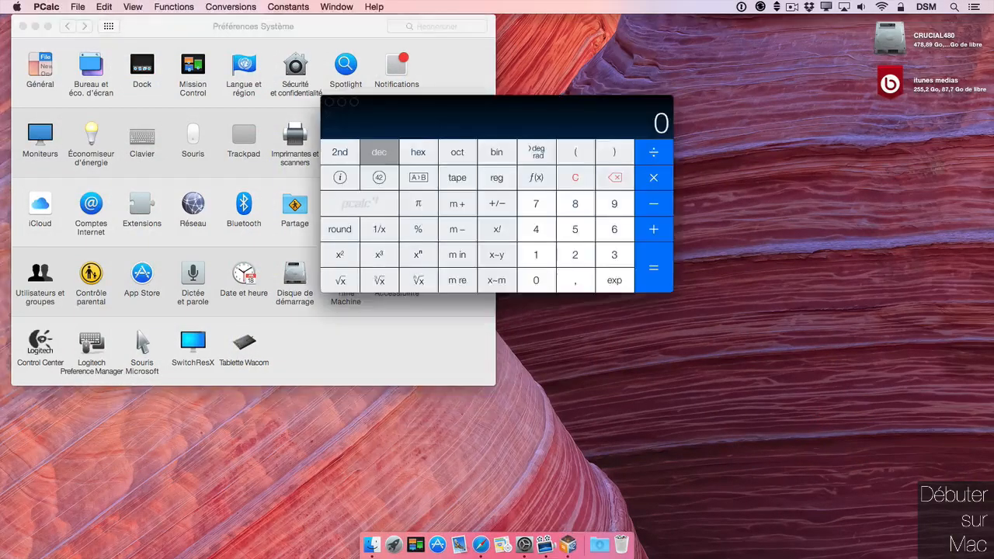
left_click(975, 6)
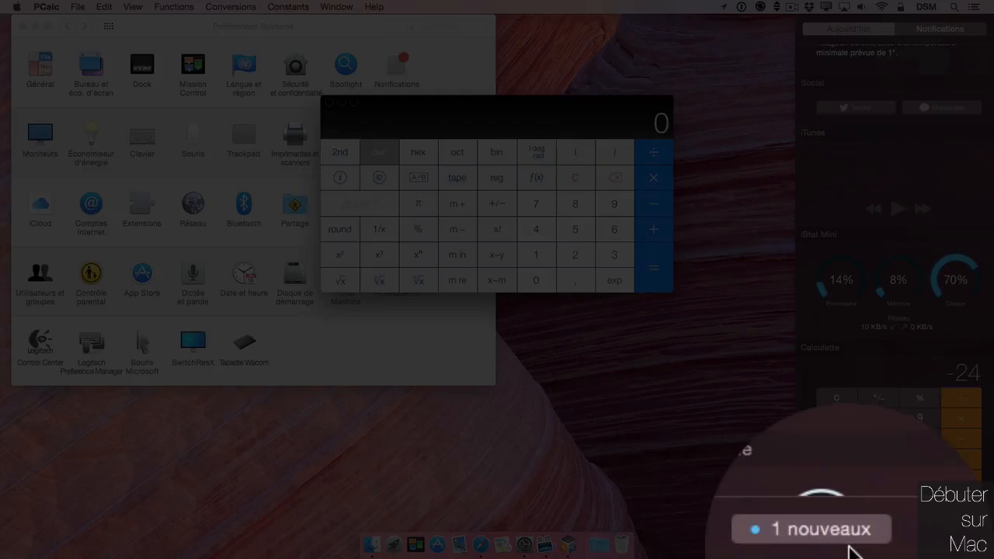
left_click(849, 542)
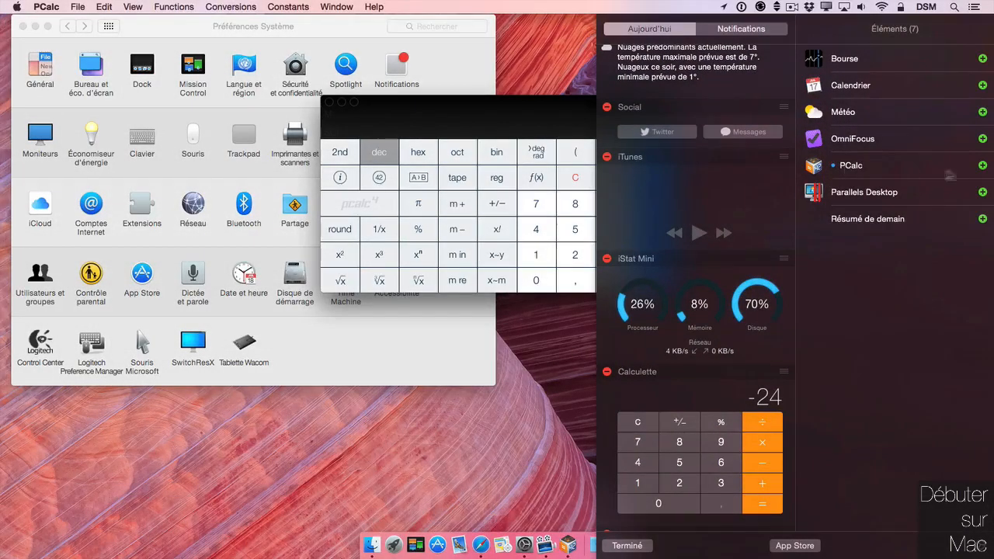
left_click(983, 166)
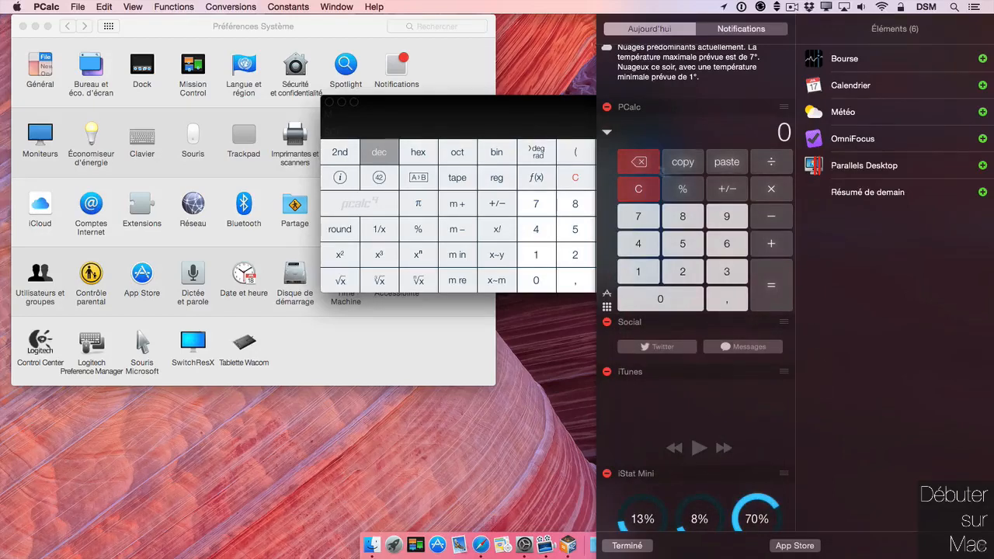
Step: Collapse the PCalc widget, expand it again to show its keypad, and leave it collapsed
left_click(607, 133)
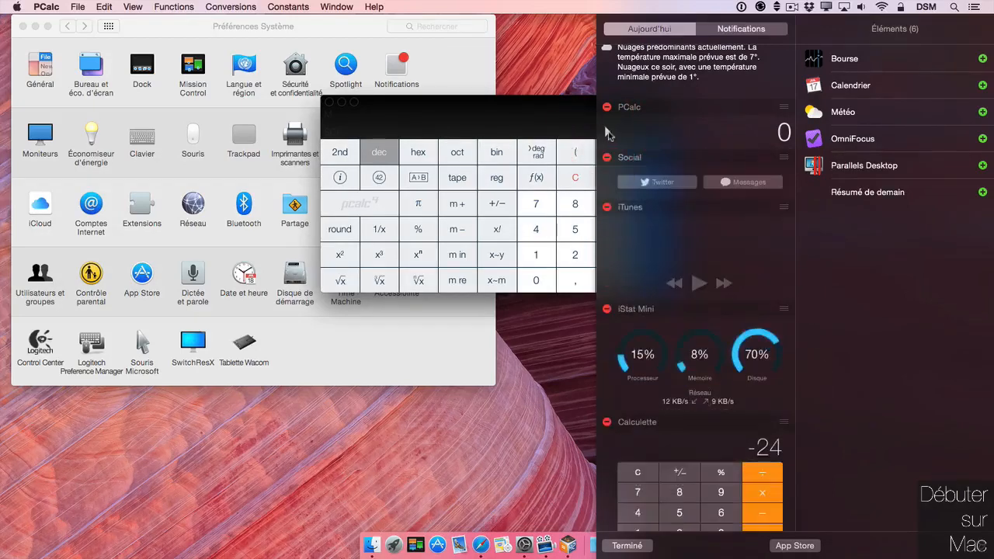
left_click(607, 133)
left_click(607, 134)
Step: Remove the Calculette and iTunes widgets and move PCalc between Horloge mondiale and Rappels
left_click(607, 422)
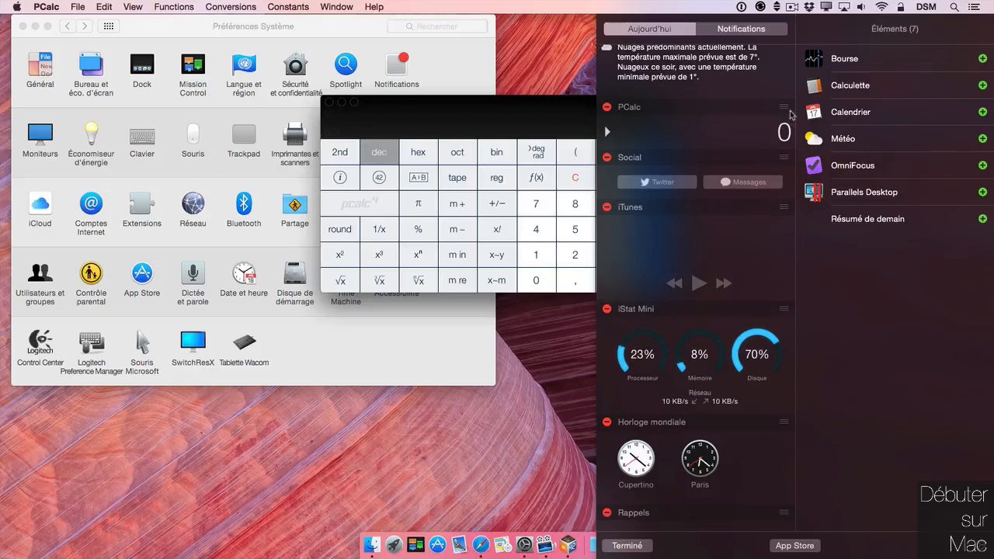
left_click_drag(790, 115, 730, 449)
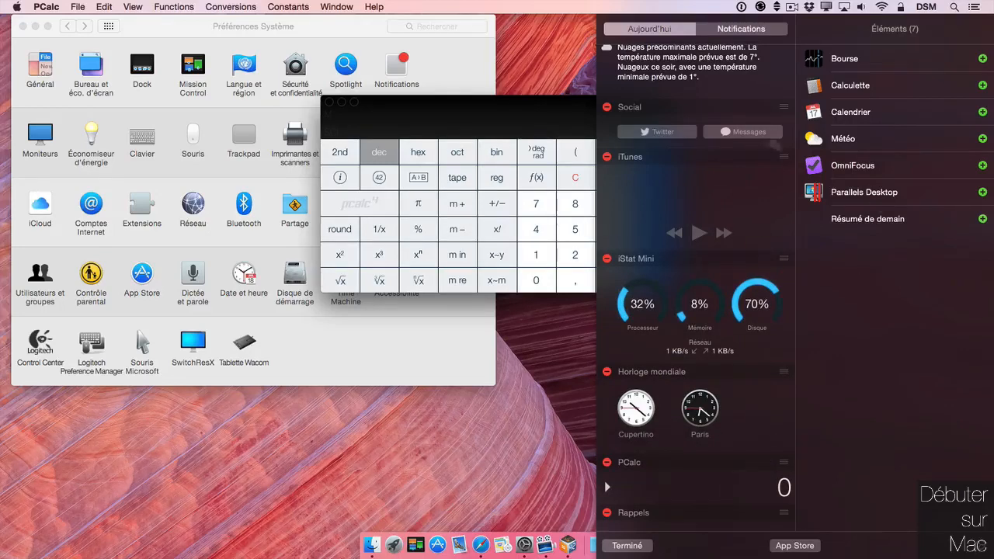
left_click(607, 156)
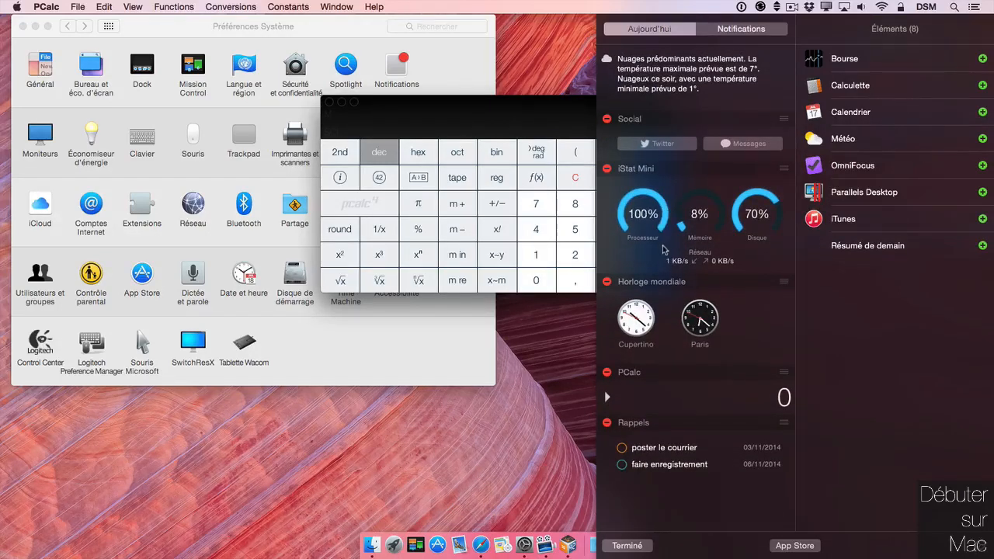
Step: Close the PCalc application window and expand the PCalc widget's keypad in the Aujourd'hui view
left_click(330, 102)
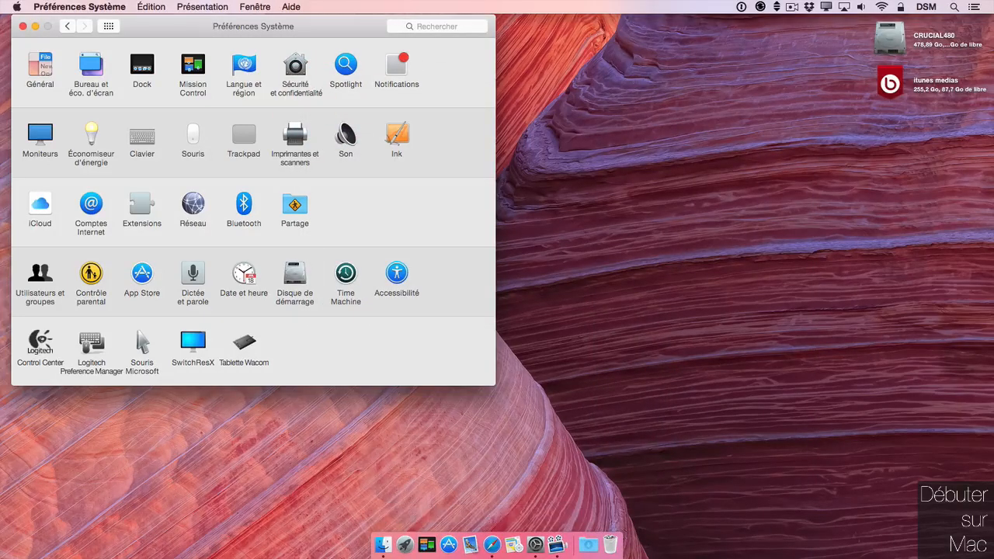
left_click(974, 6)
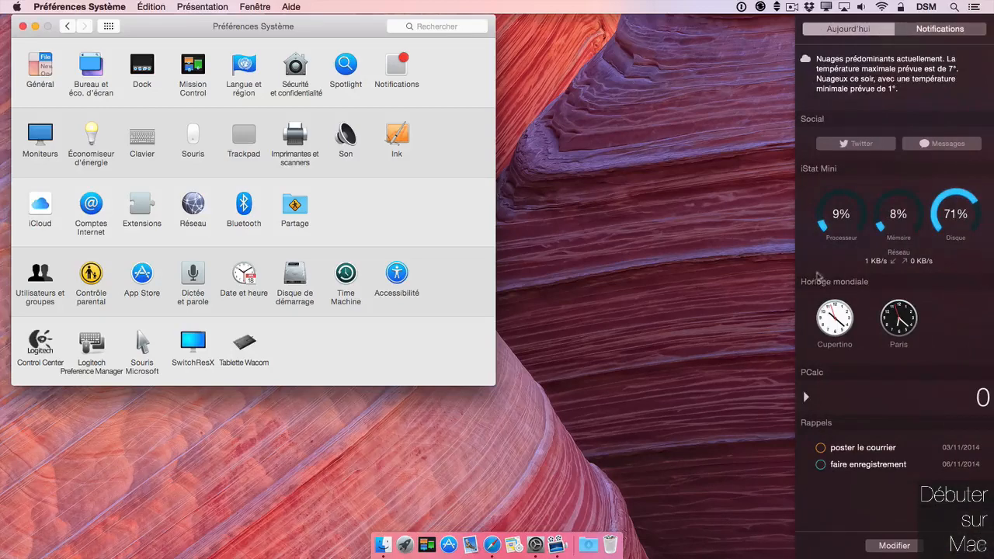
left_click(806, 397)
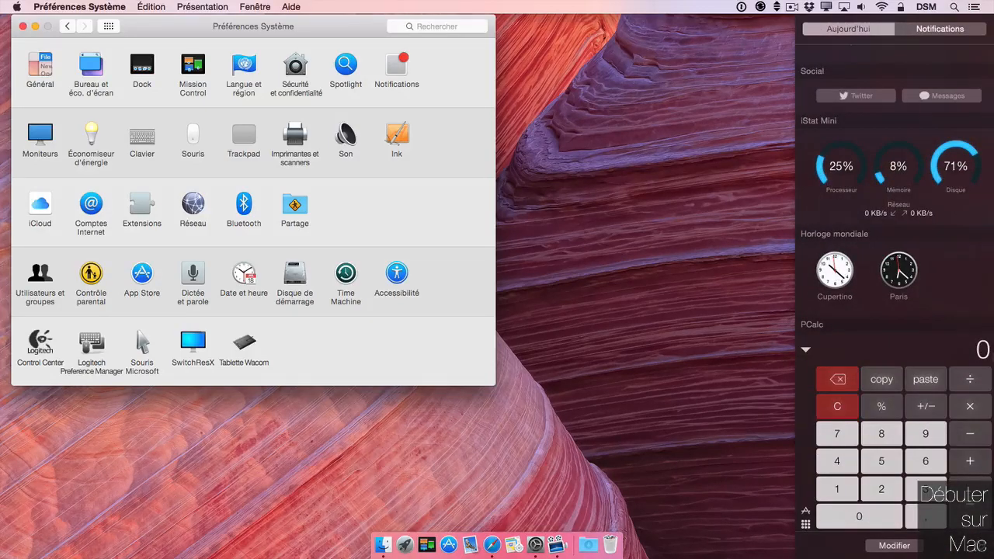
Step: Try the PCalc widget's scientific keypad, open the full PCalc application, and return the widget to its simple keypad
left_click(806, 527)
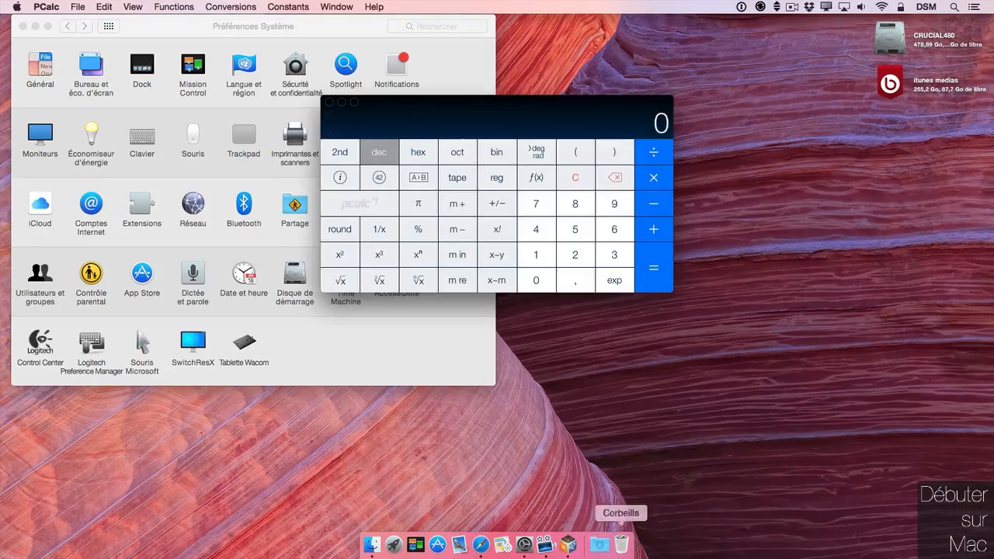
left_click(976, 7)
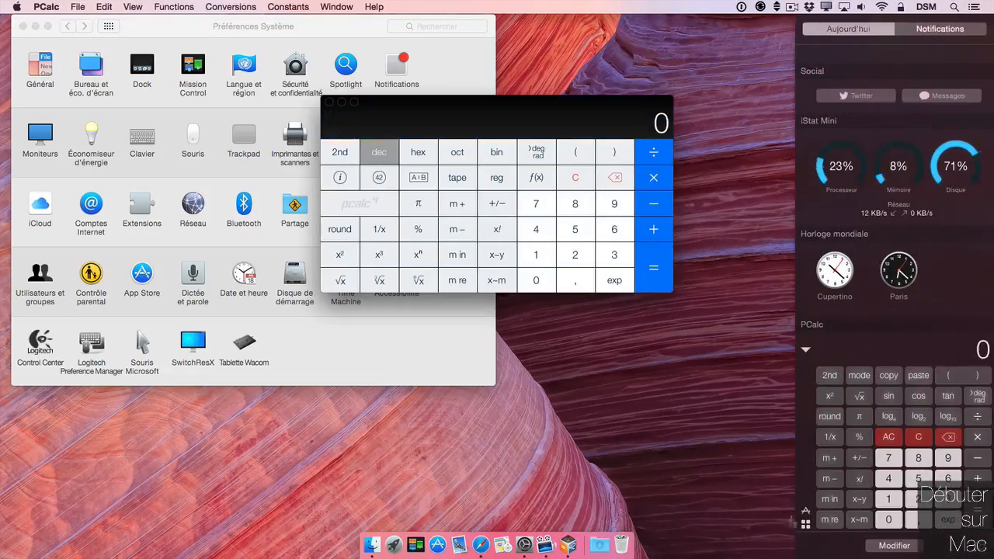
left_click(806, 526)
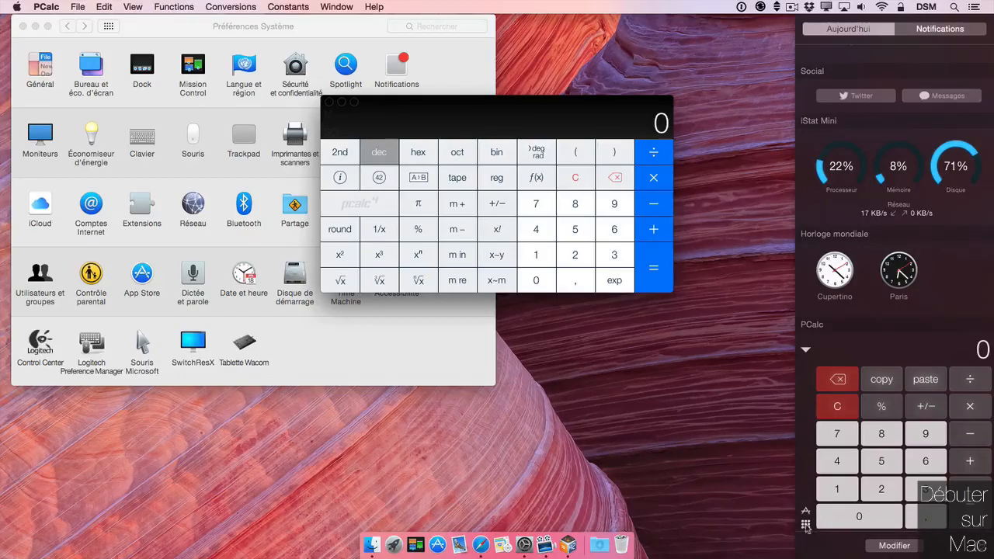
Step: Show the Notifications list in Notification Centre, open the Notifications preferences from it, and reposition the preferences window on the desktop
left_click(806, 526)
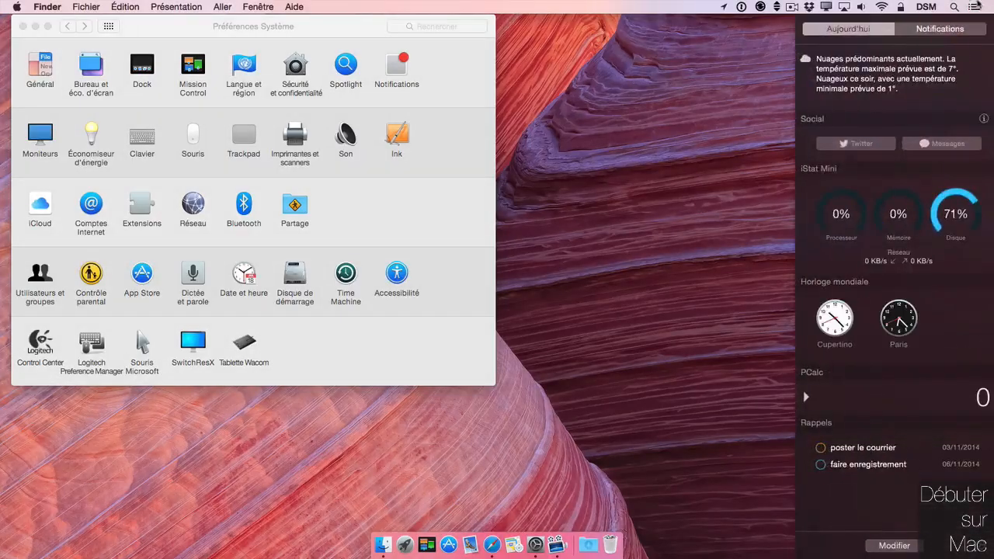
left_click(948, 29)
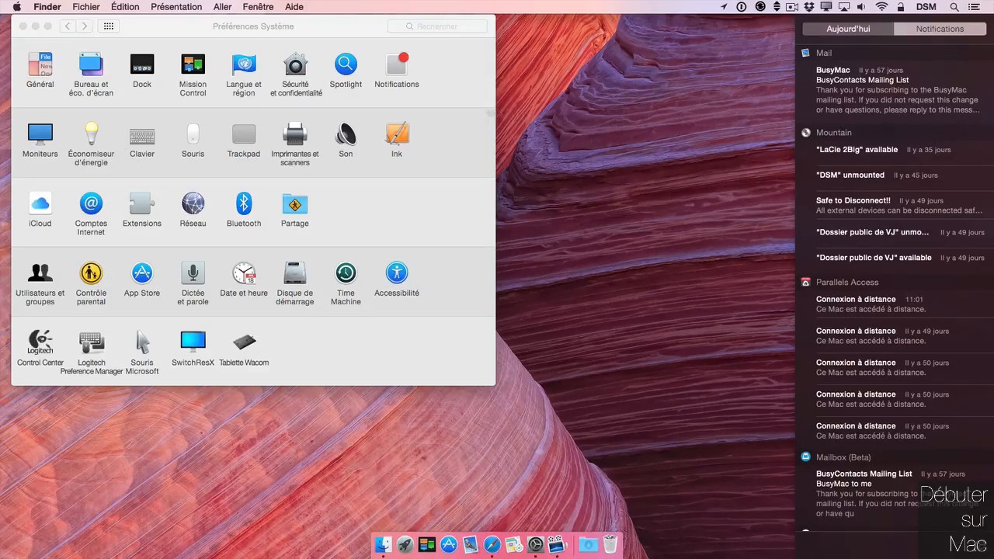
left_click(981, 545)
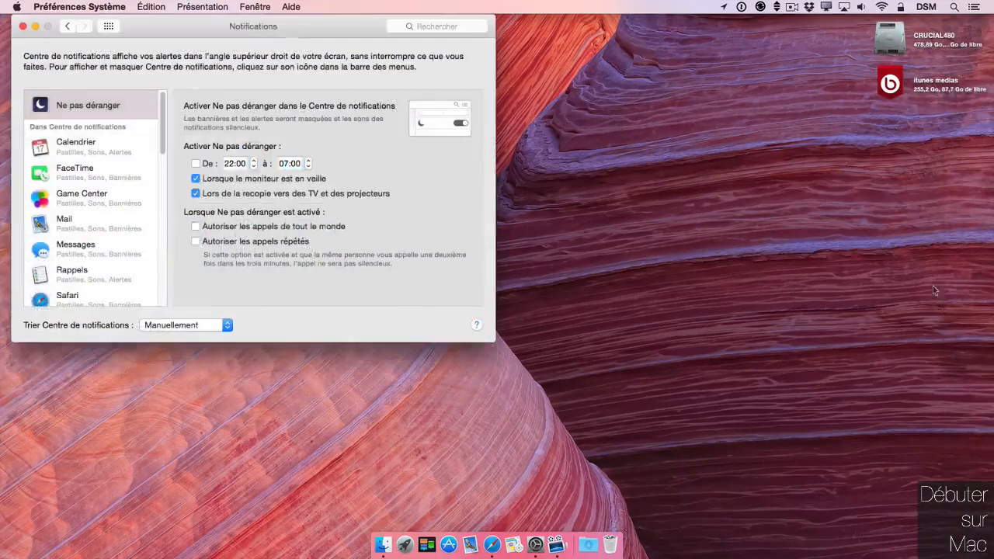
left_click_drag(297, 26, 373, 15)
Step: Review Calendrier's notification settings, try the Aucune alert style for Mountain, and set Mountain back to Bannières
left_click(140, 143)
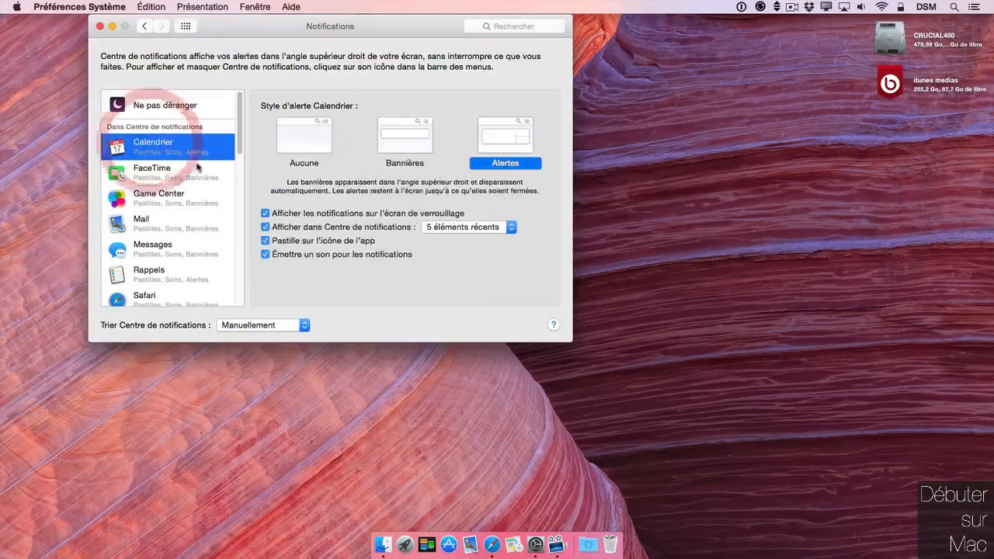
left_click_drag(237, 146, 236, 171)
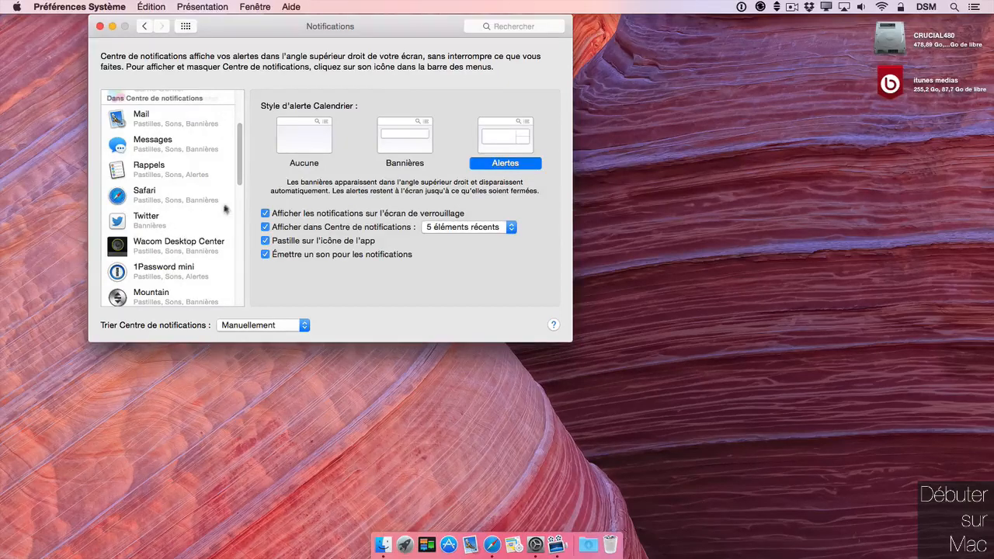
left_click(183, 295)
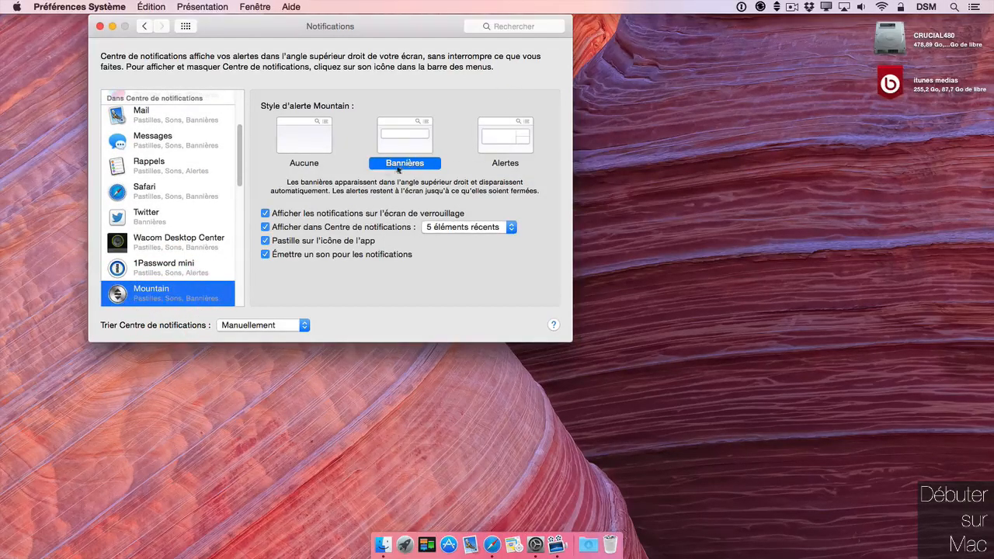
left_click(303, 162)
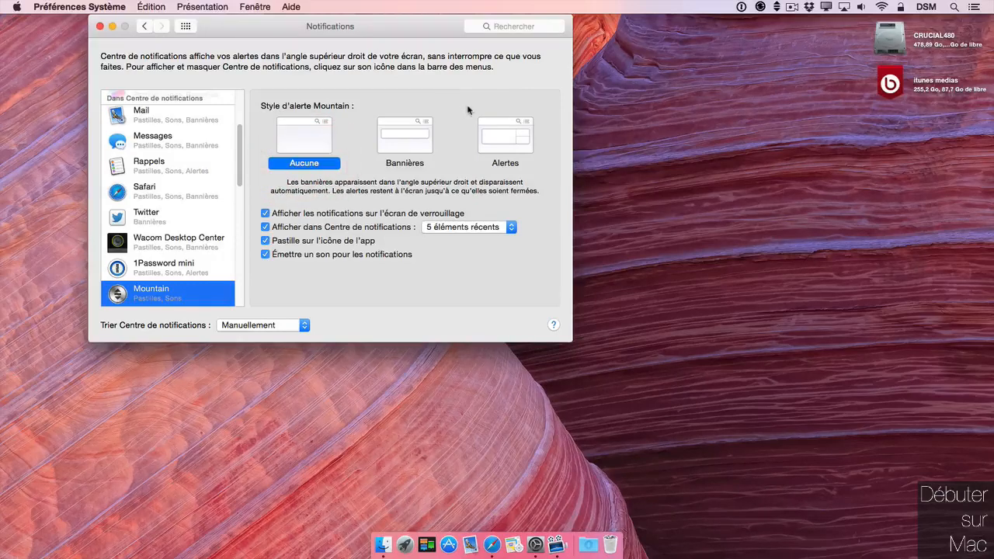
left_click(405, 159)
Step: Toggle Mountain's lock-screen notifications off and on, stop showing Mountain in Notification Centre, and check the notifications list
left_click(327, 216)
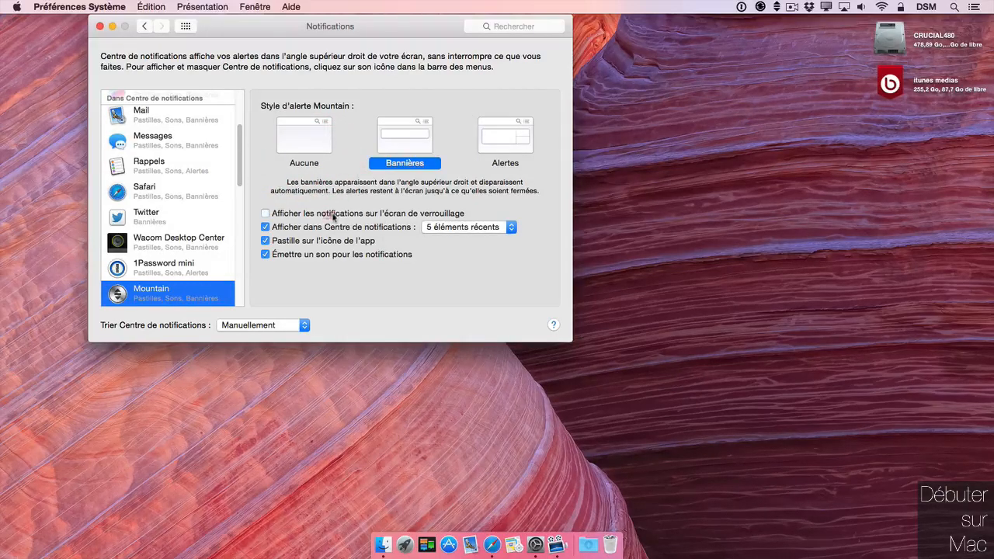
left_click(329, 216)
left_click(336, 227)
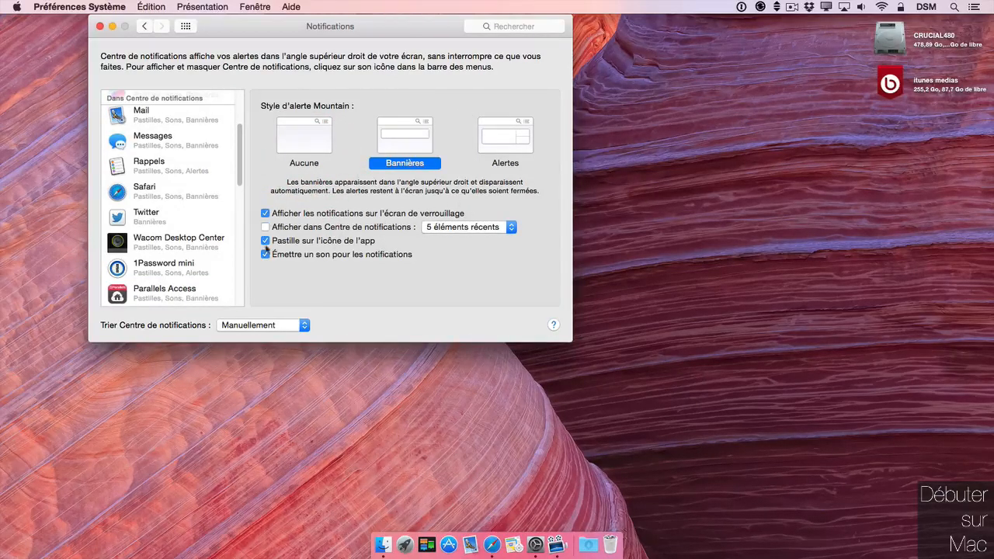
left_click(989, 6)
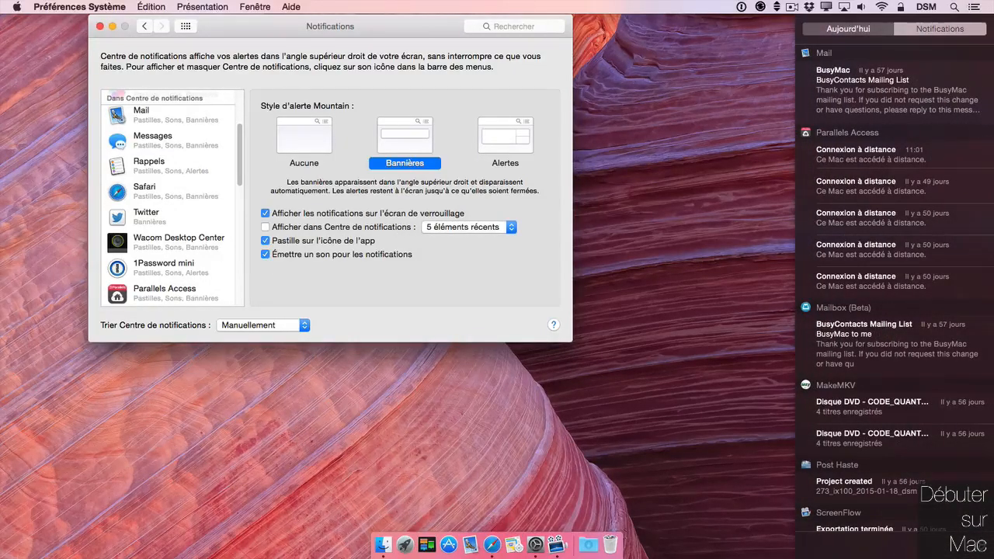
Step: Review an app further down the notification list and the Ne pas déranger scheduling options, and close System Preferences
left_click_drag(240, 182, 240, 221)
left_click(203, 223)
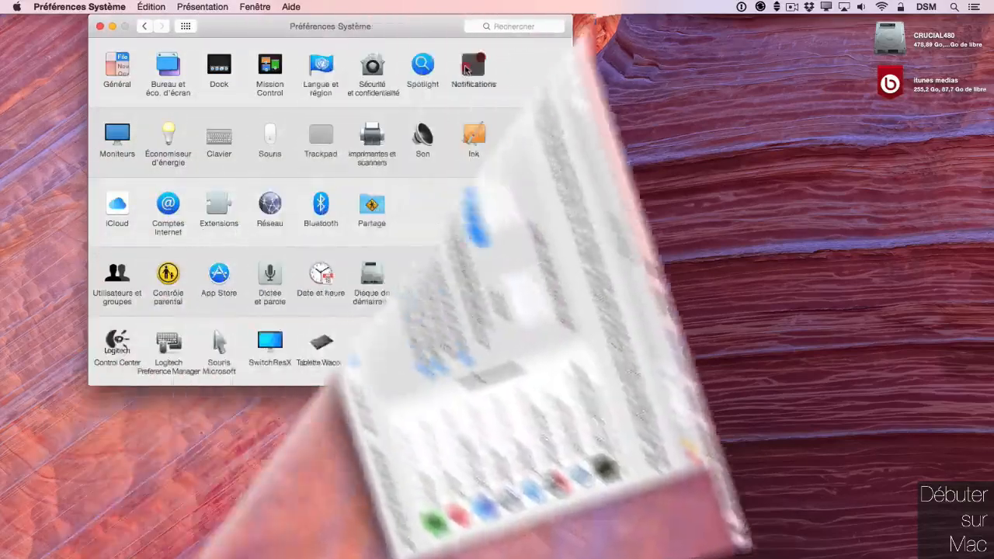
left_click(466, 62)
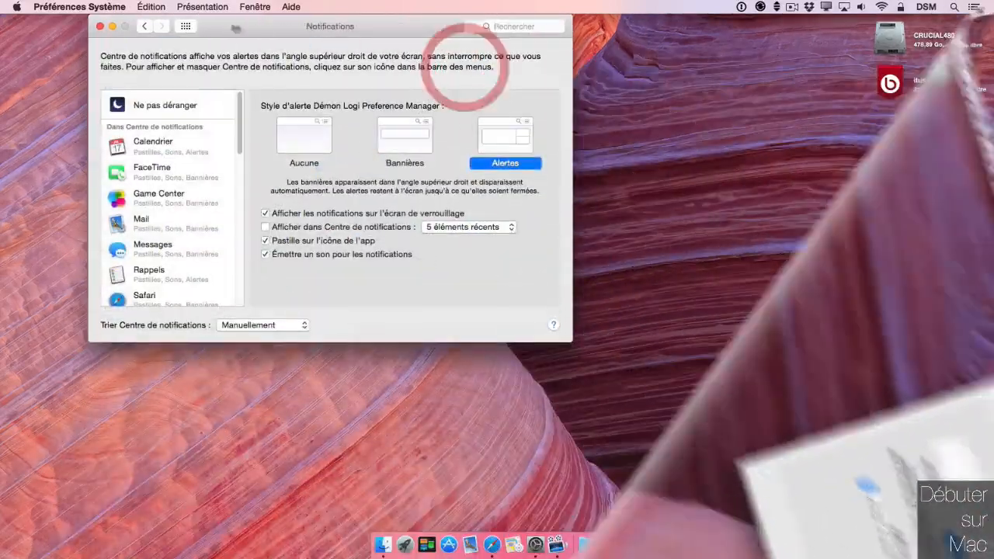
left_click(165, 105)
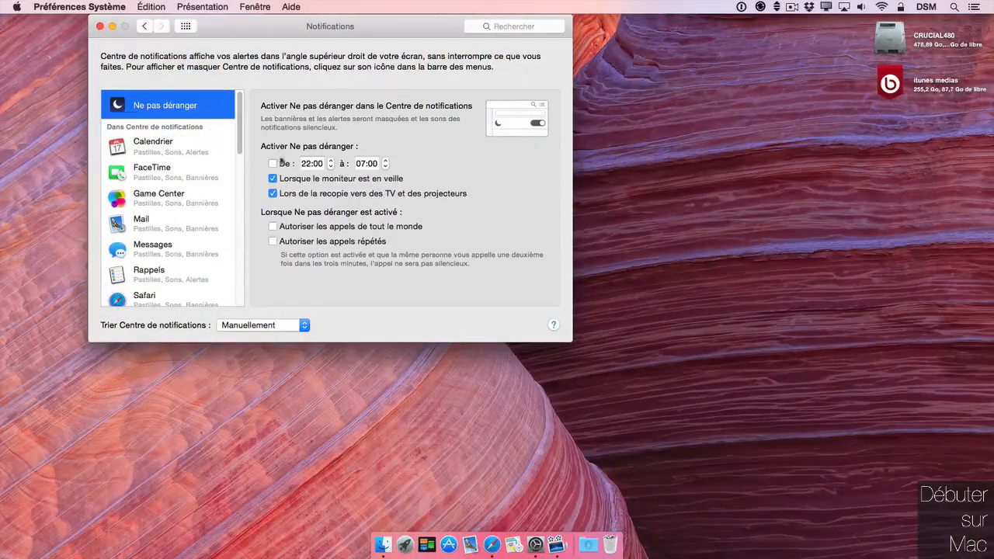
left_click(278, 162)
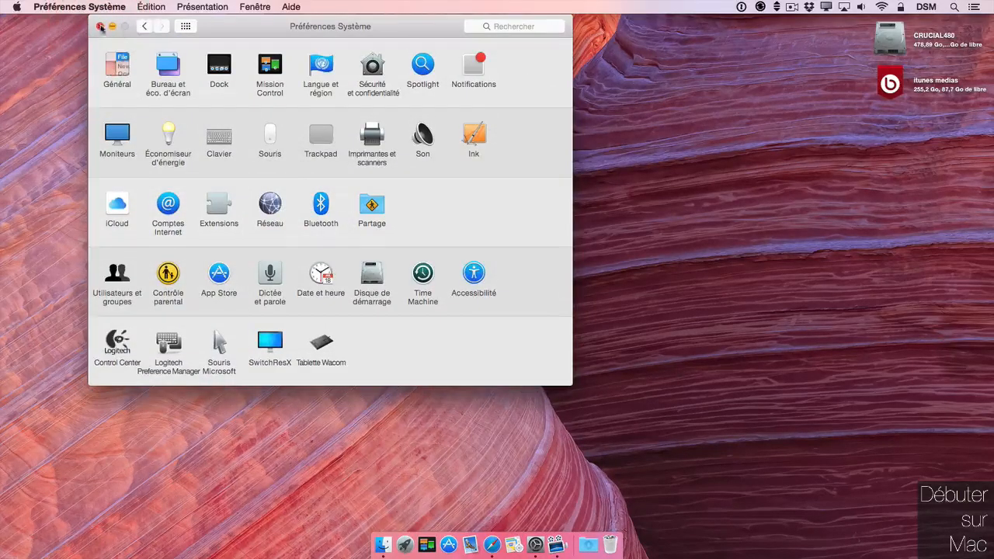
left_click(99, 26)
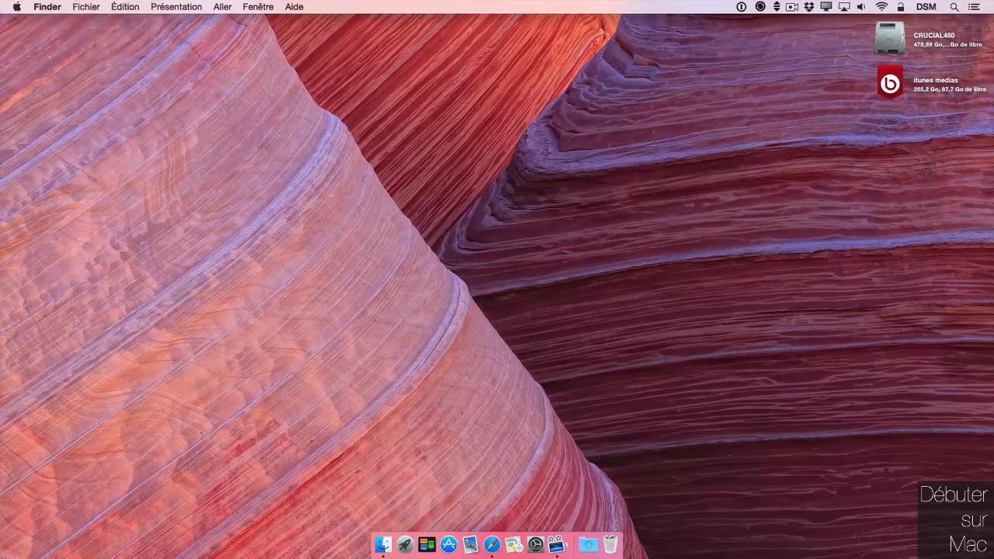
Step: Turn on Ne pas déranger directly from the menu bar, check the Aujourd'hui view, and turn it off again
left_click(974, 7, "alt")
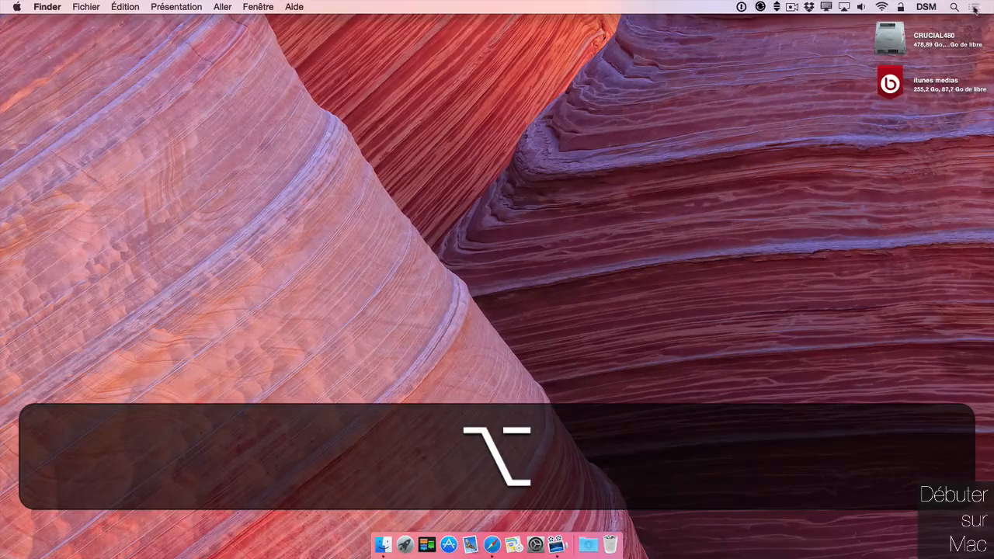
left_click(974, 7)
left_click(877, 27)
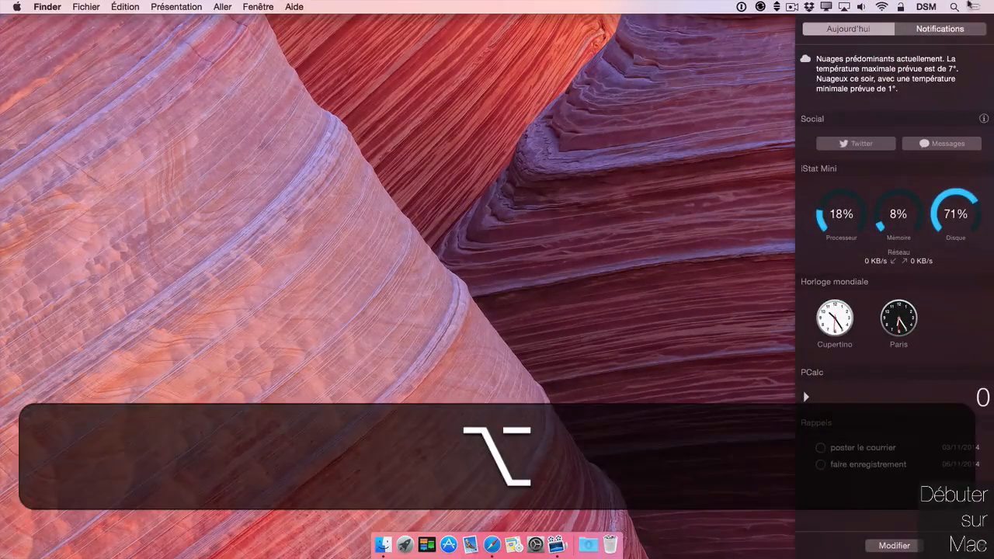
left_click(974, 7, "alt")
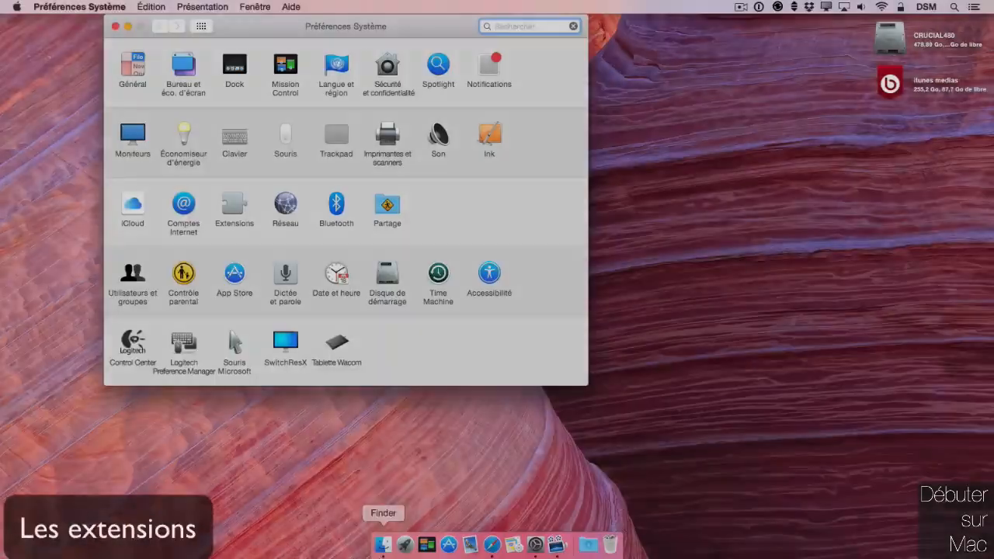
Step: Open a Finder window beside System Preferences and select Tutorial.scriv in the home folder's Documents
left_click(383, 544)
left_click_drag(409, 29, 310, 29)
left_click_drag(605, 84, 660, 77)
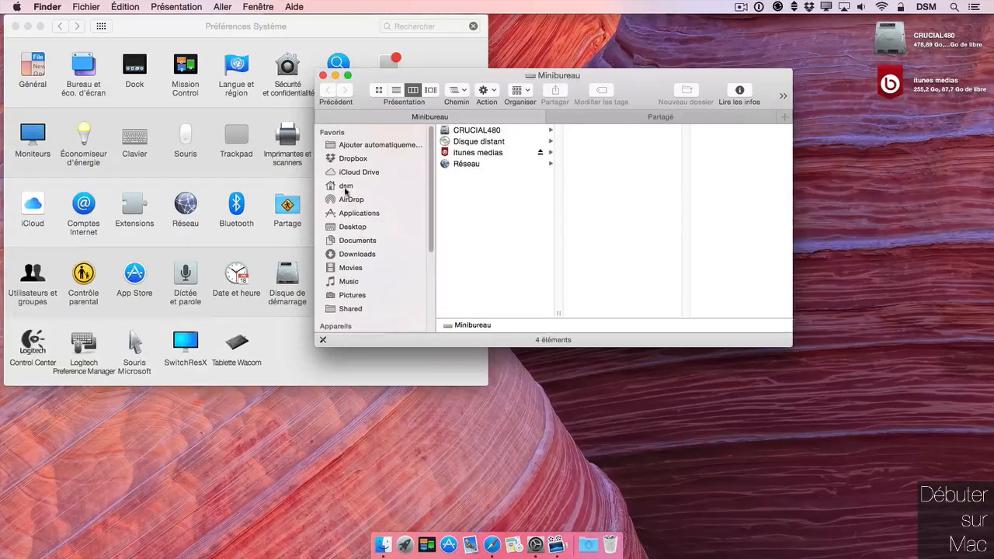
left_click(345, 188)
left_click(473, 187)
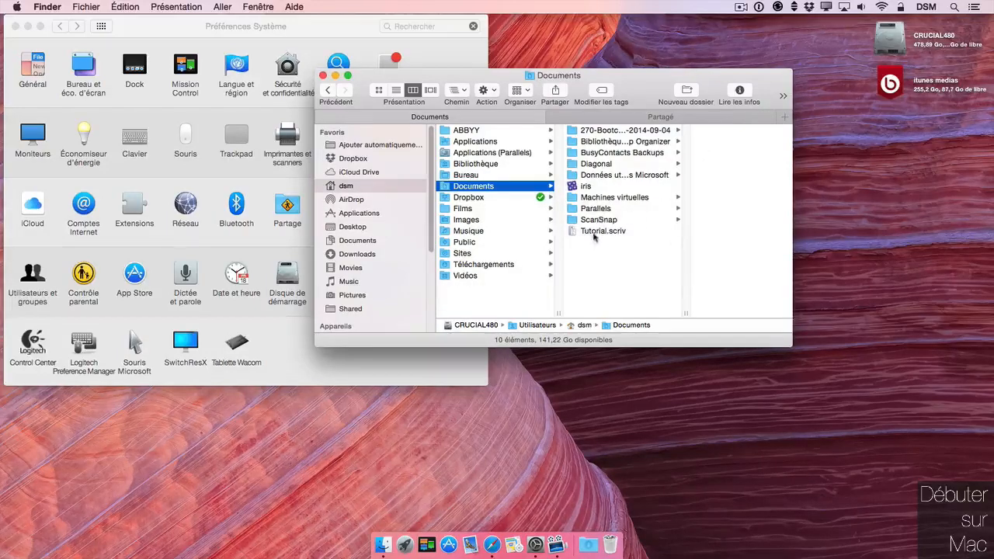
left_click(594, 233)
Step: Open the additional sharing options for Tutorial.scriv, and display all third-party extensions in the Extensions preferences
left_click(556, 91)
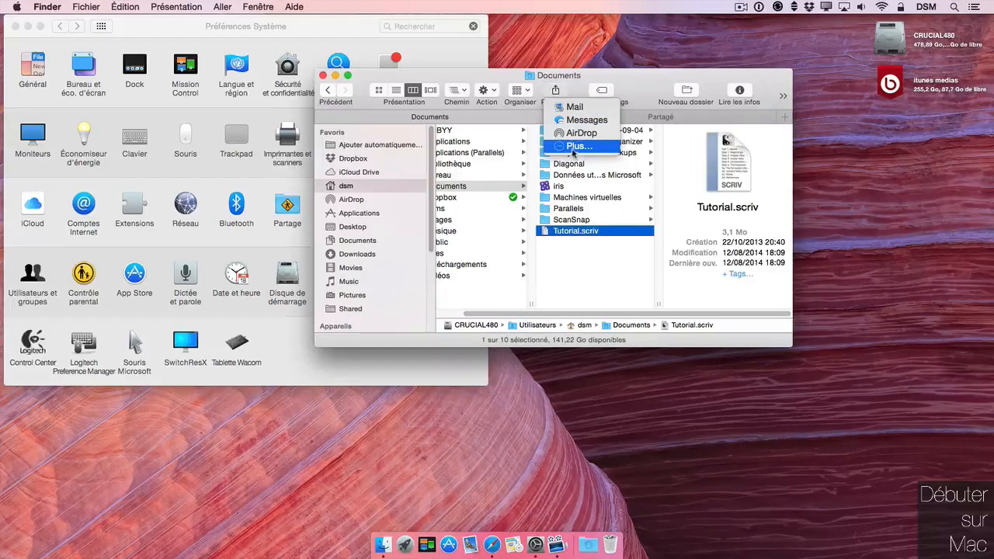
left_click(593, 147)
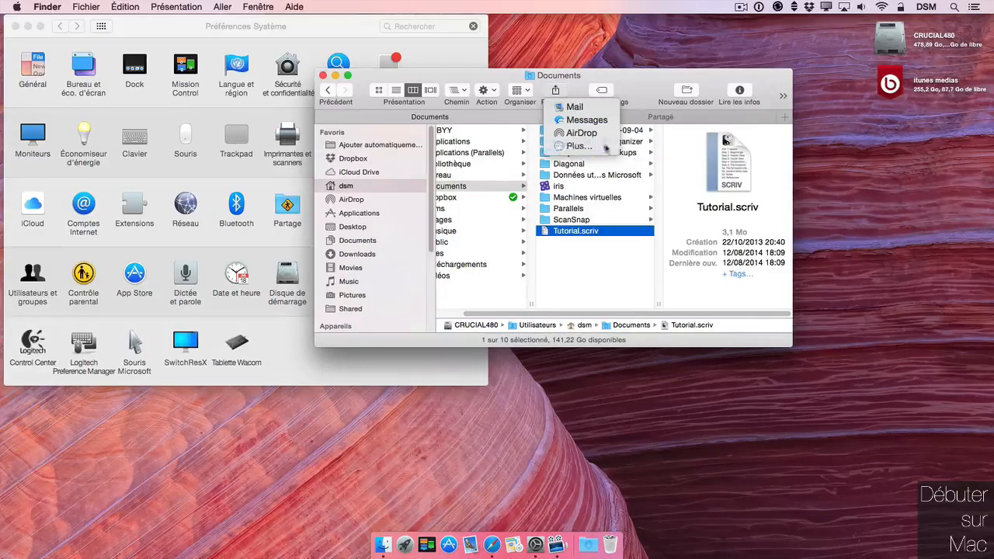
left_click(101, 25)
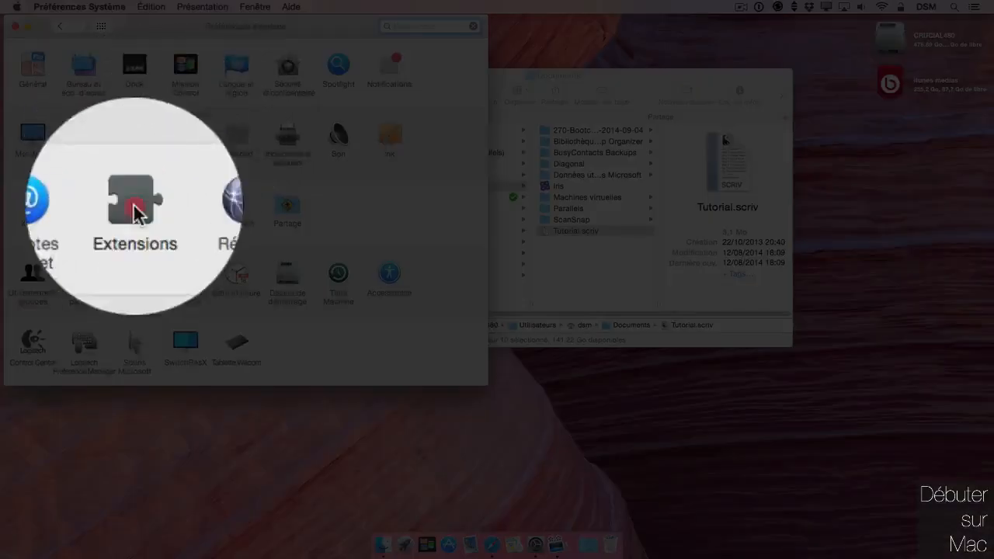
left_click(134, 206)
left_click(87, 92)
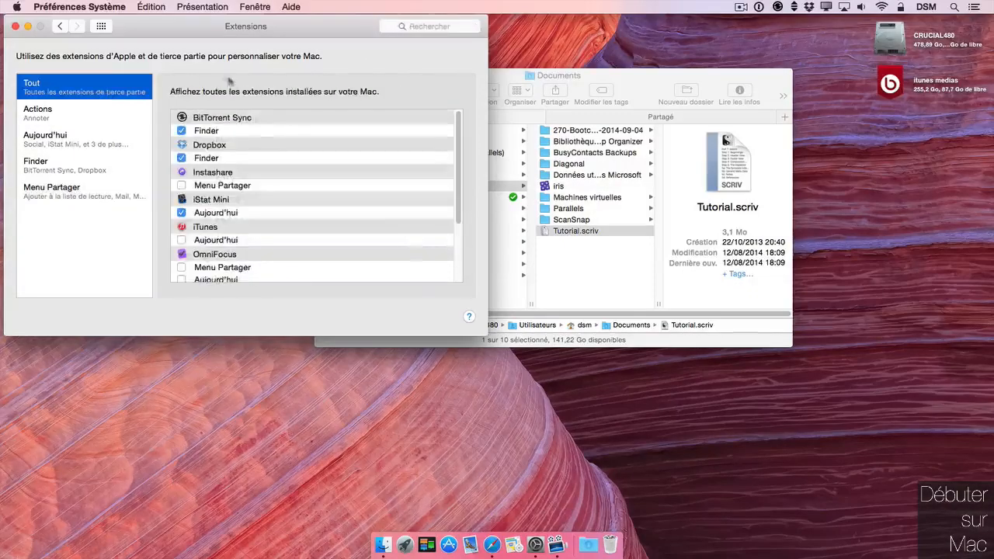
Step: Examine the full list of installed third-party extensions and the extensions offered for Actions
mouse_move(240, 28)
left_mouse_down()
mouse_move(259, 27)
mouse_move(241, 27)
left_mouse_up()
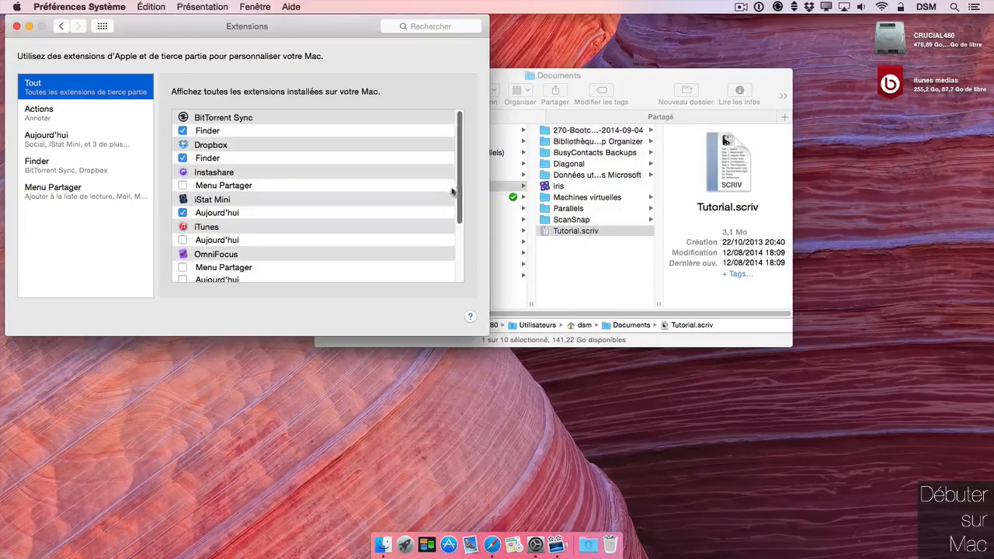
left_click_drag(457, 175, 448, 249)
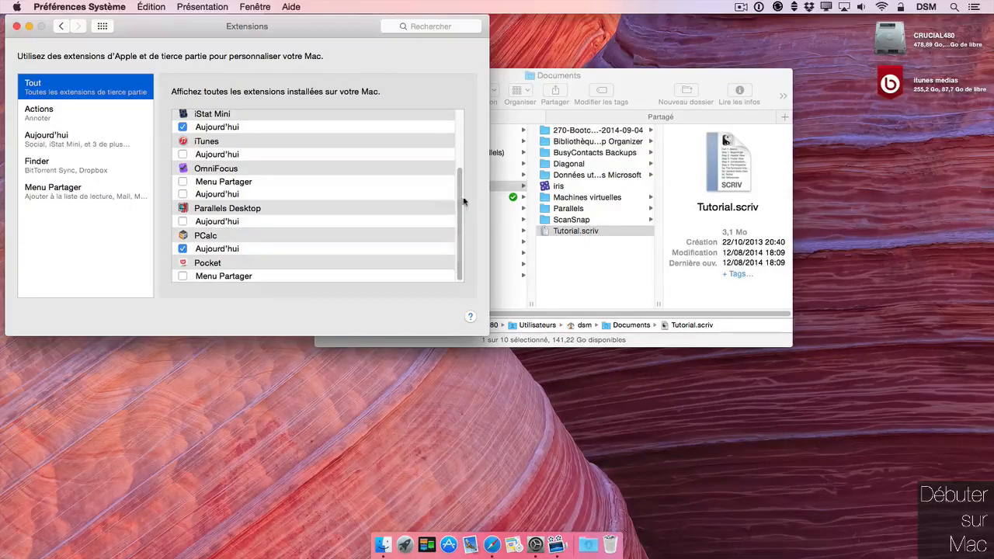
left_click_drag(462, 199, 461, 144)
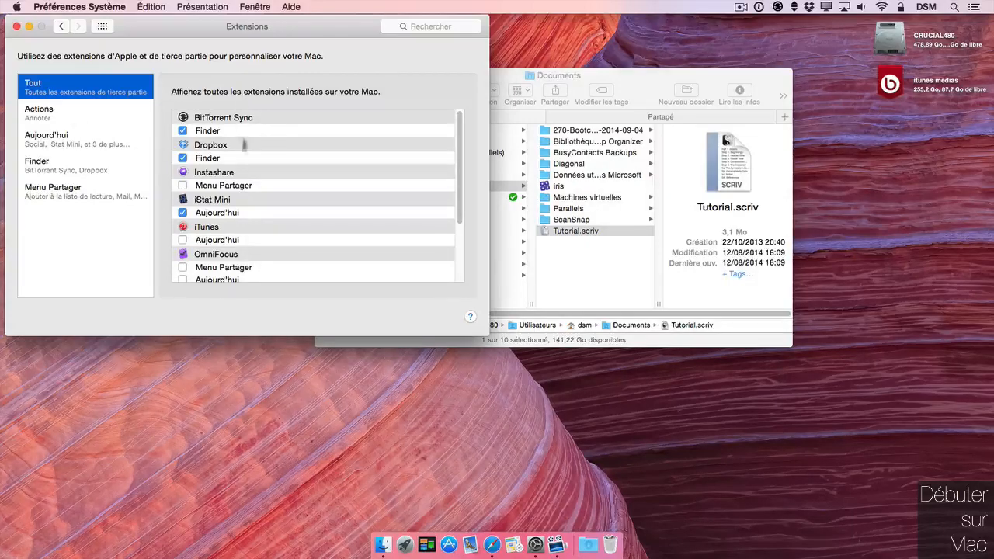
left_click(82, 115)
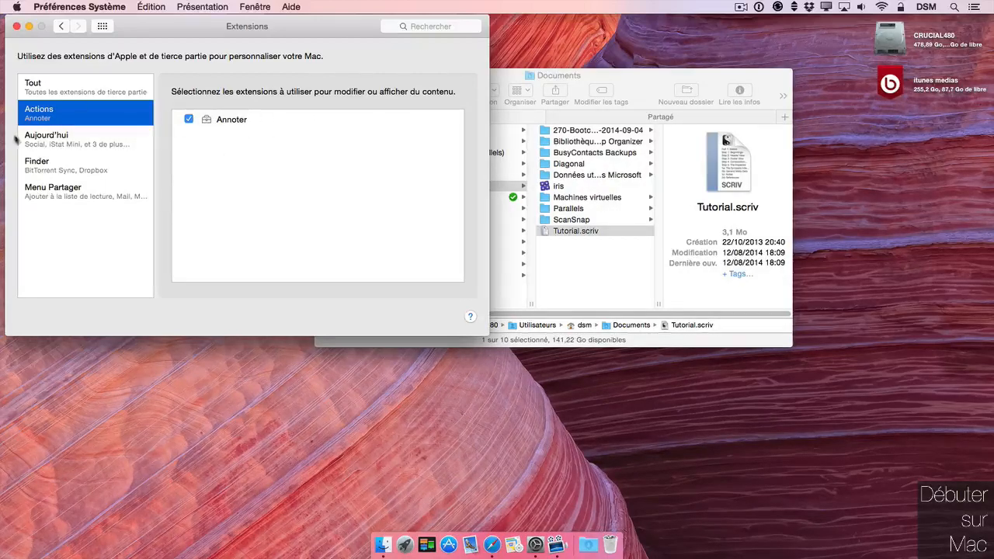
Step: Review the widgets available for Aujourd'hui and compare them with the Aujourd'hui view in Notification Centre
left_click(42, 139)
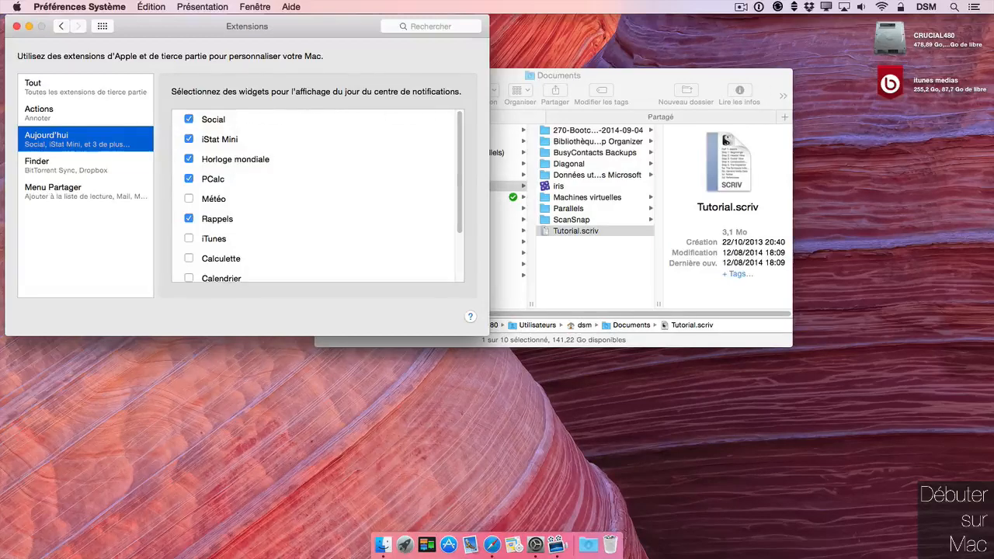
left_click(974, 7)
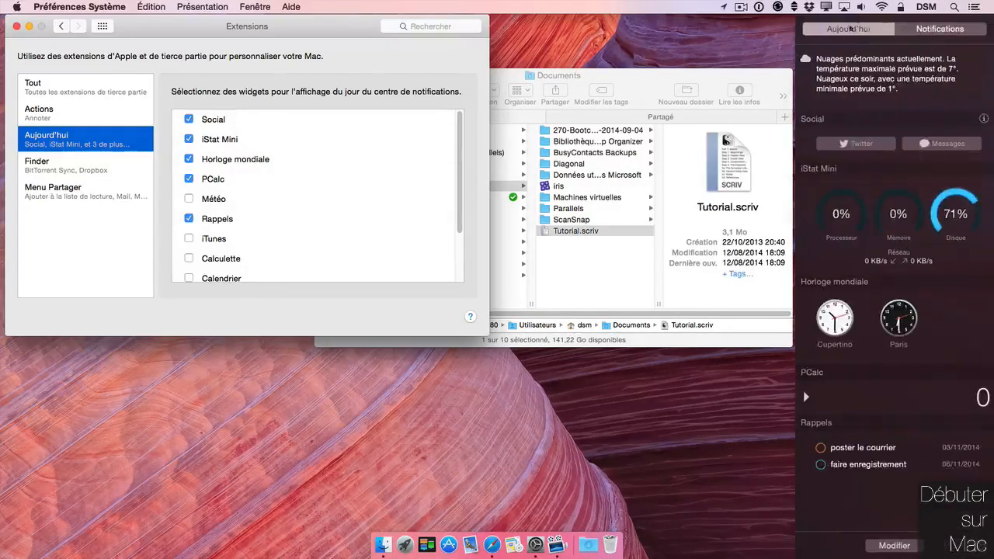
left_click(977, 9)
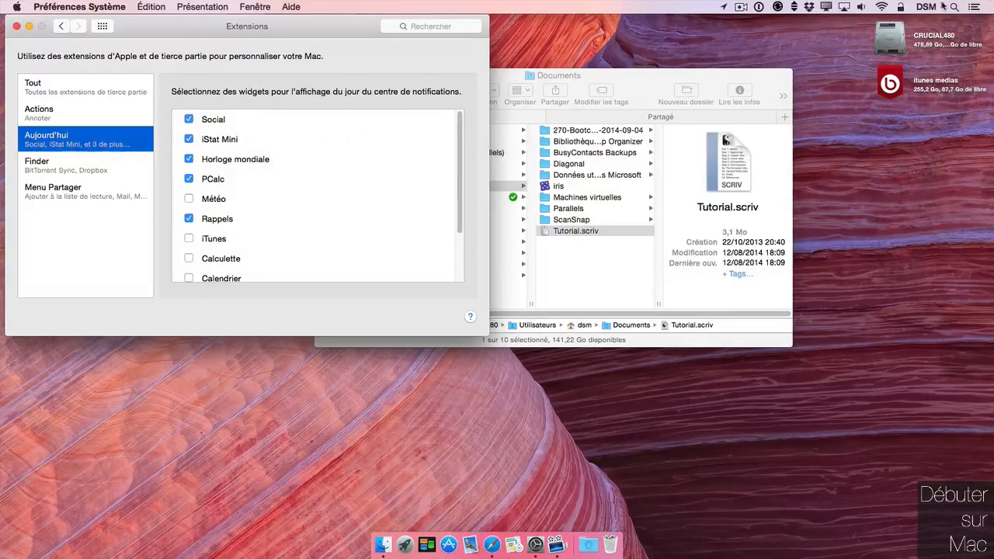
scroll(446, 178, "down", 3)
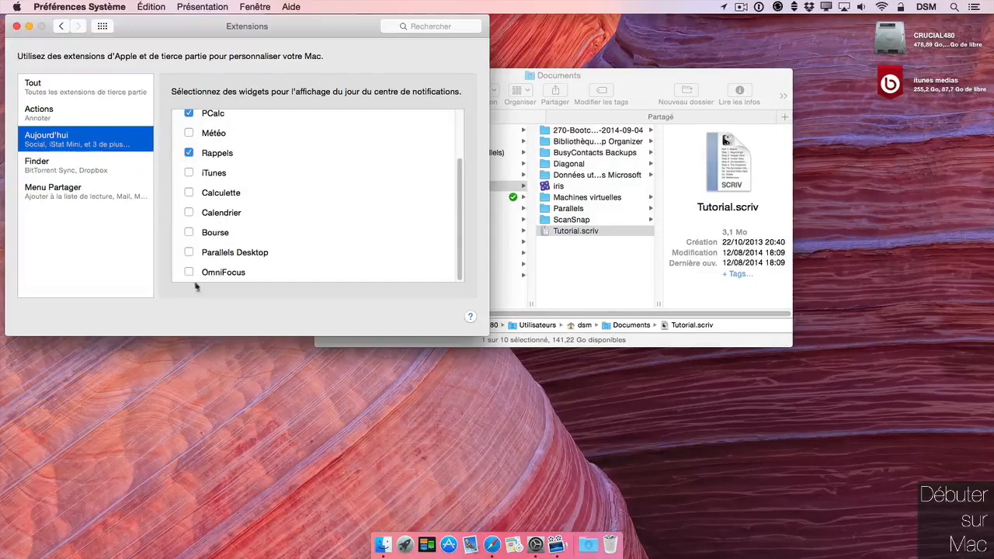
Step: Review the extensions that customise the Finder and bring the Documents window in front of the preferences
left_click(82, 172)
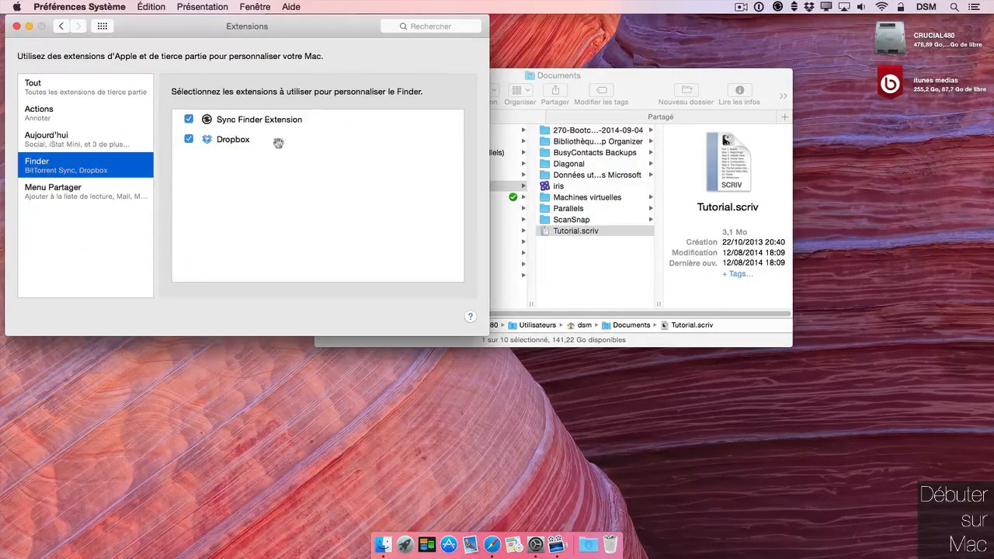
left_click(239, 142)
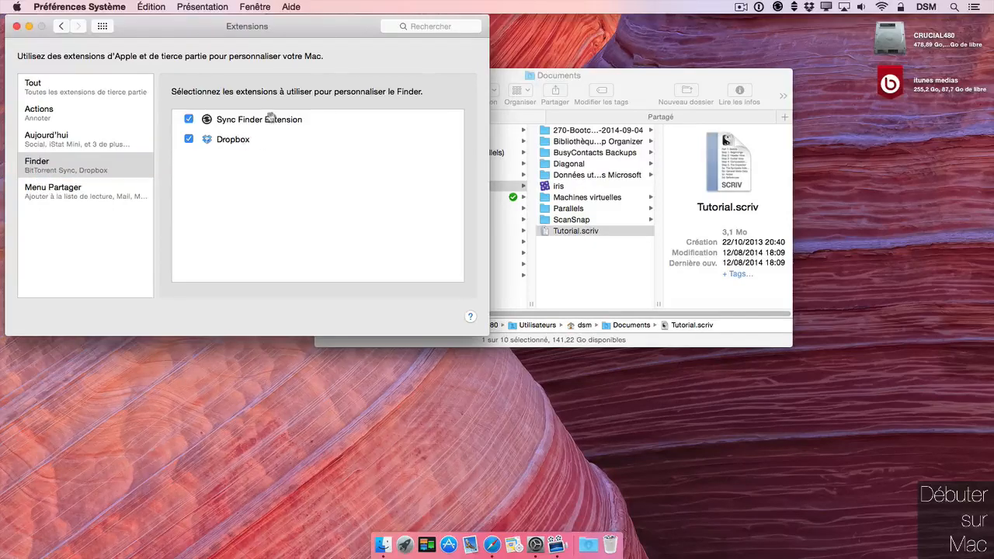
left_click_drag(497, 75, 414, 125)
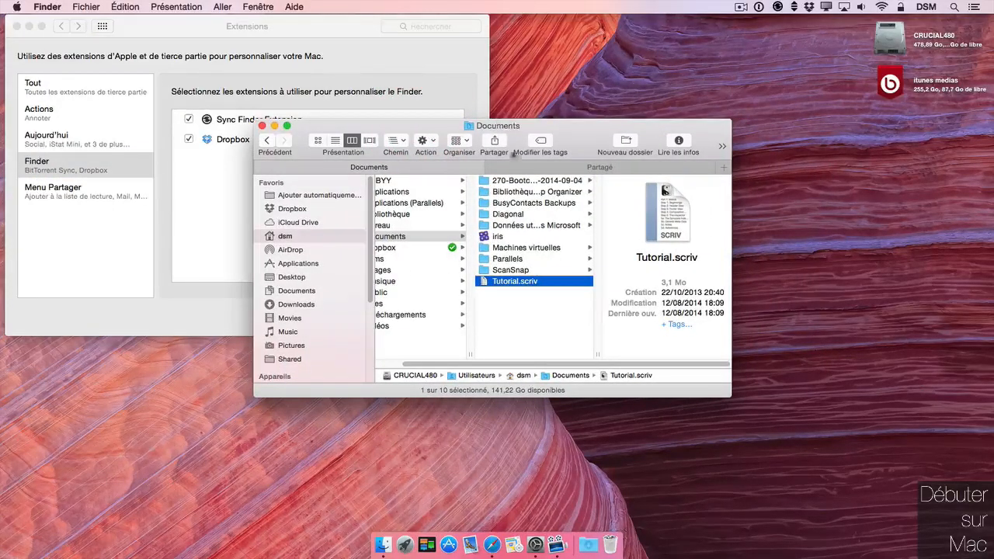
Step: Open the Dropbox folder in the Finder and review the Dropbox commands available for the 1Password folder
left_click(395, 249)
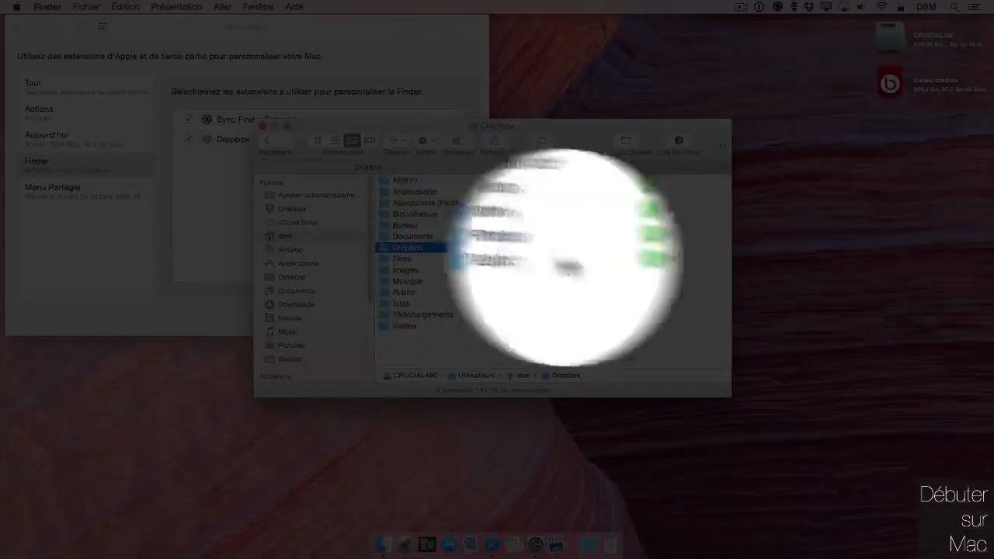
left_click(536, 181)
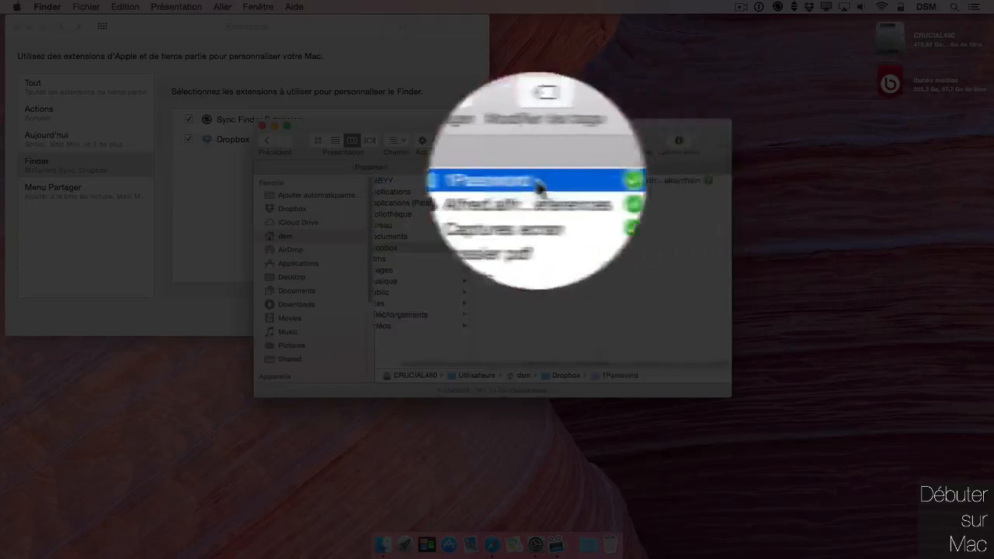
right_click(511, 178)
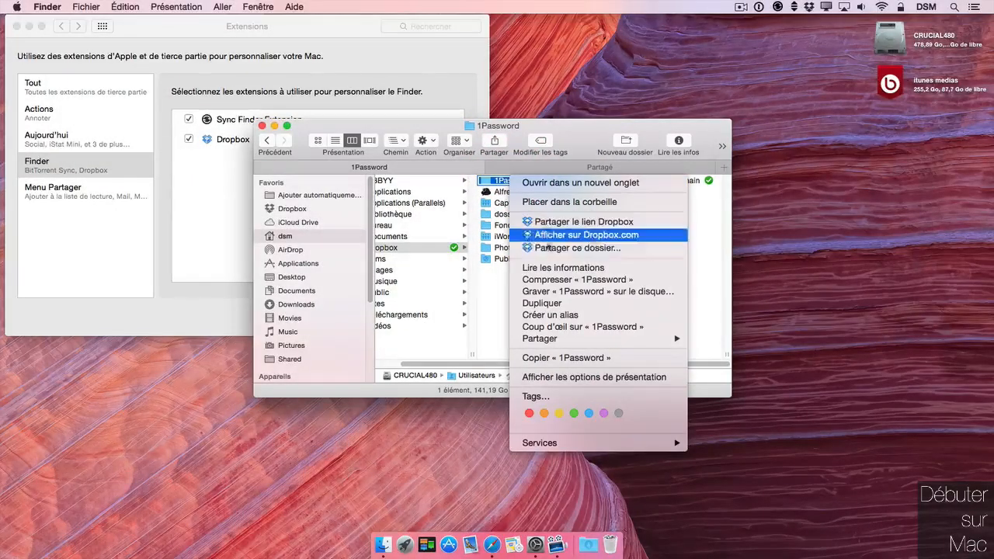
left_click_drag(581, 134, 611, 129)
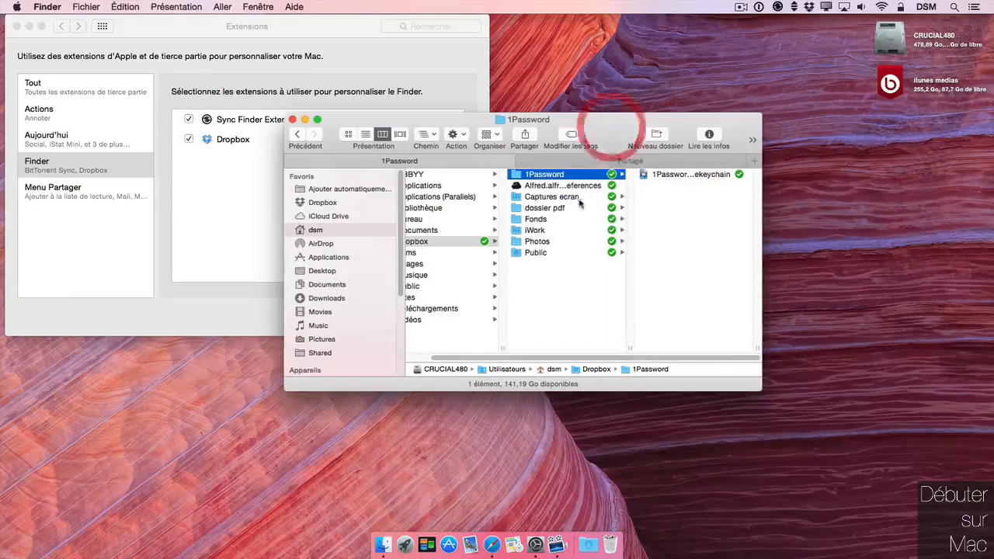
Step: Check Dropbox's sync status and compare the Dropbox commands offered for the 1Password and Photos folders
left_click(810, 8)
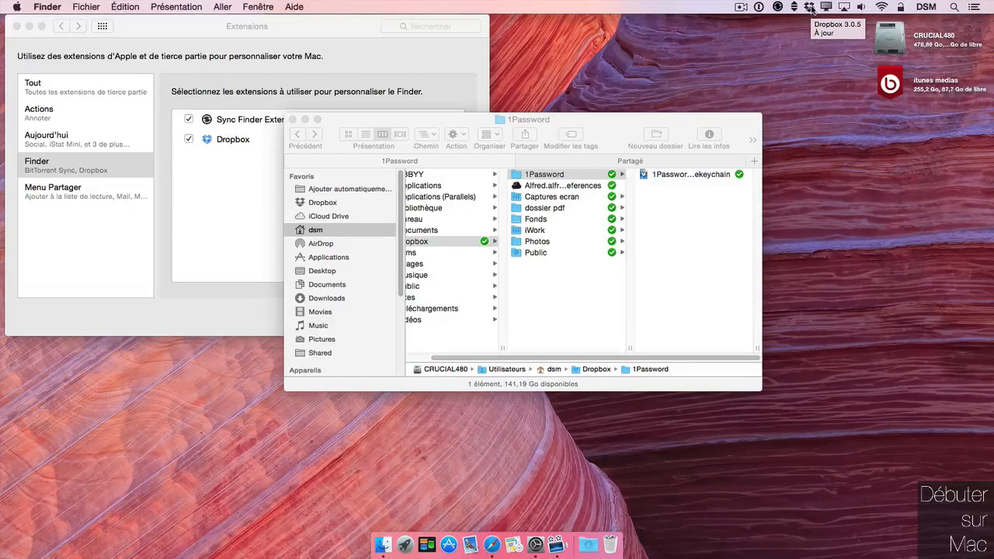
left_click_drag(599, 126, 619, 125)
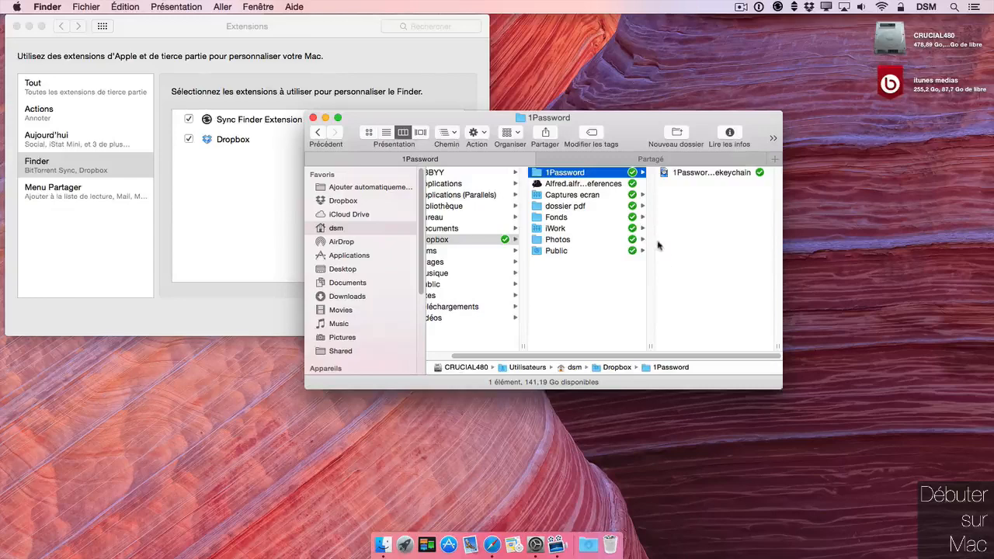
right_click(559, 175)
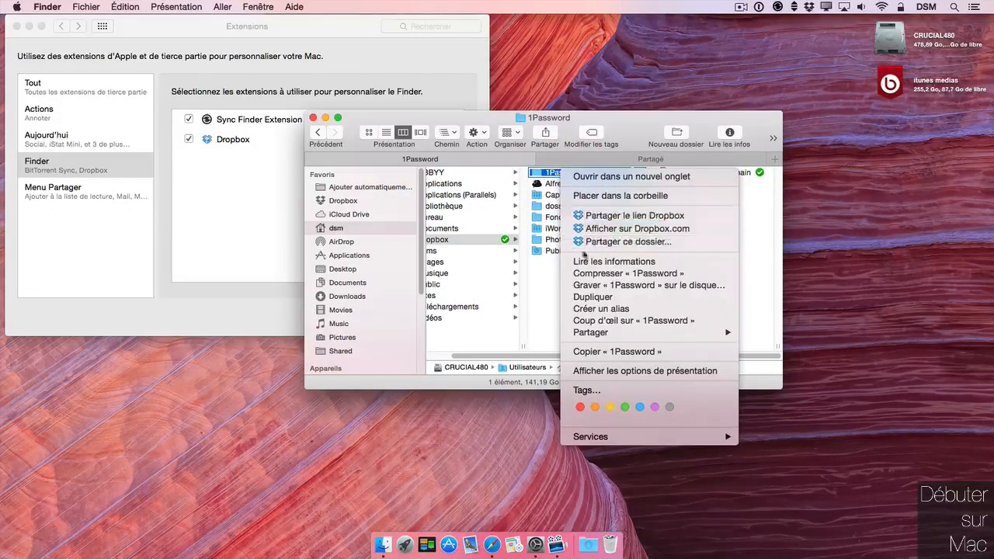
left_click_drag(626, 117, 646, 114)
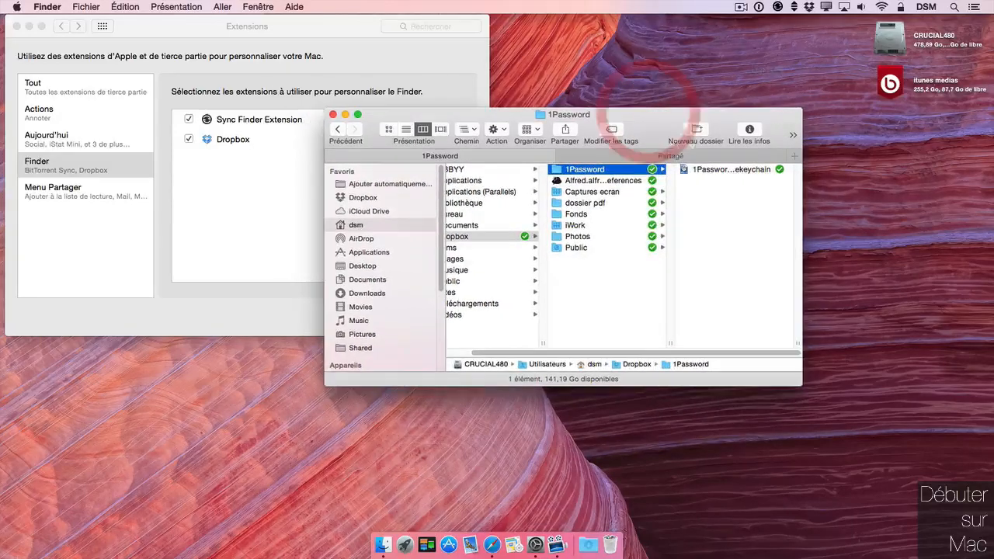
left_click_drag(380, 114, 385, 113)
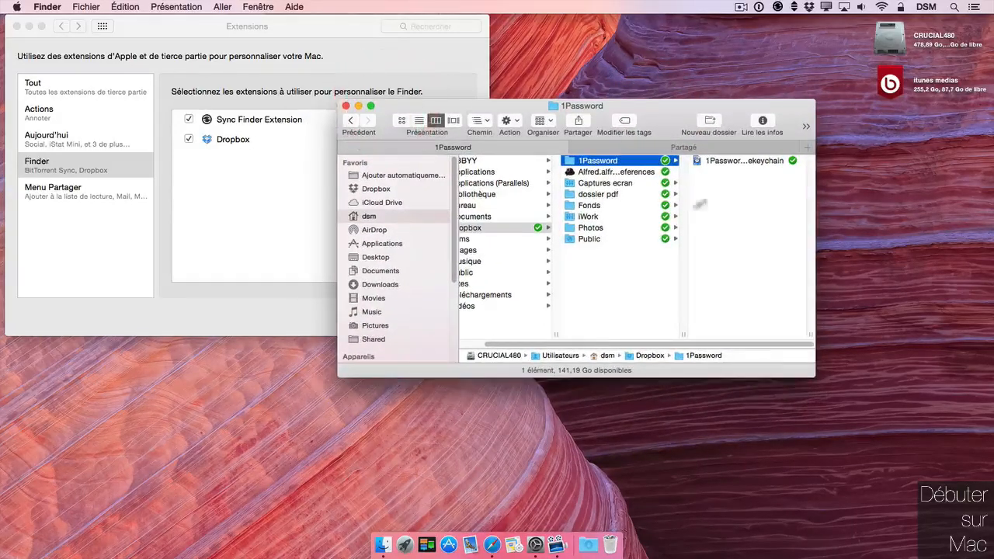
right_click(592, 227)
mouse_move(633, 496)
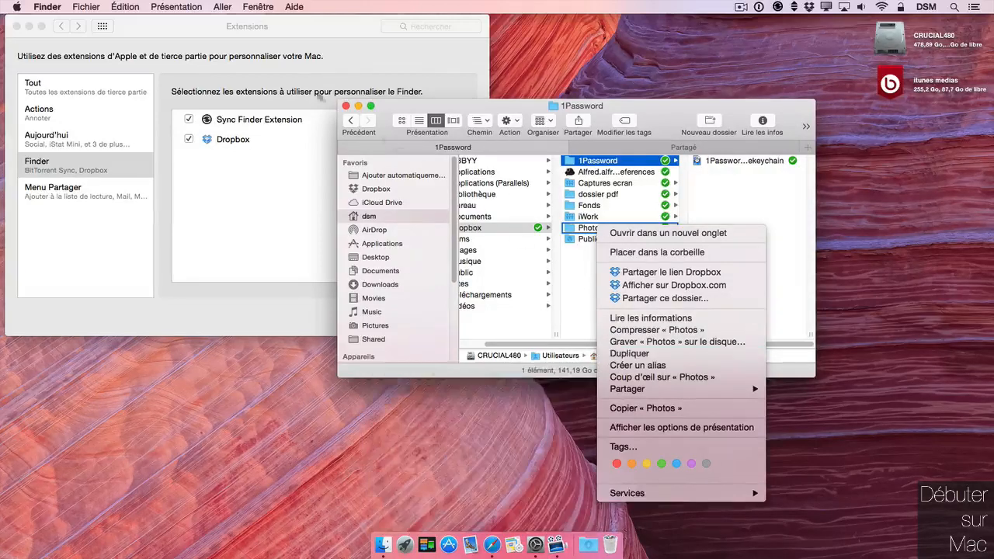
Step: Move the Finder window clear of the Extensions preferences and display the extensions for Menu Partager
left_click_drag(390, 104, 548, 103)
left_click(71, 192)
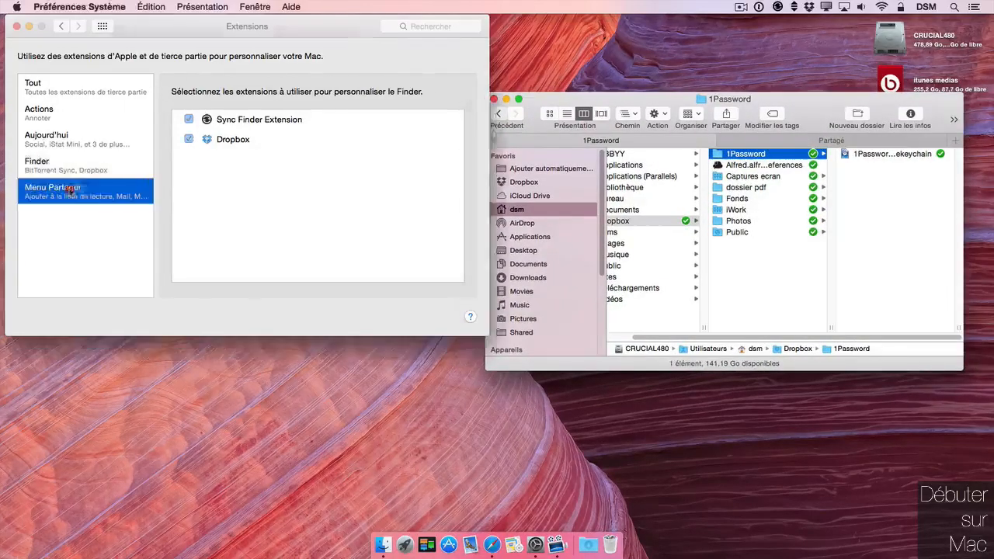
left_click_drag(651, 100, 639, 98)
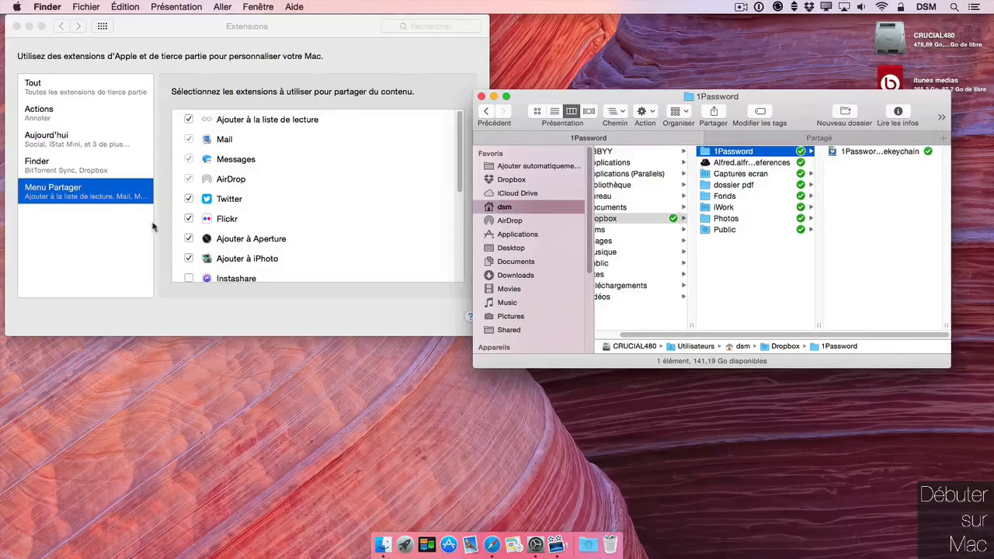
Step: Switch to Safari, open the App Shopper site from Top Sites, and display the page's sharing options
left_click(491, 544)
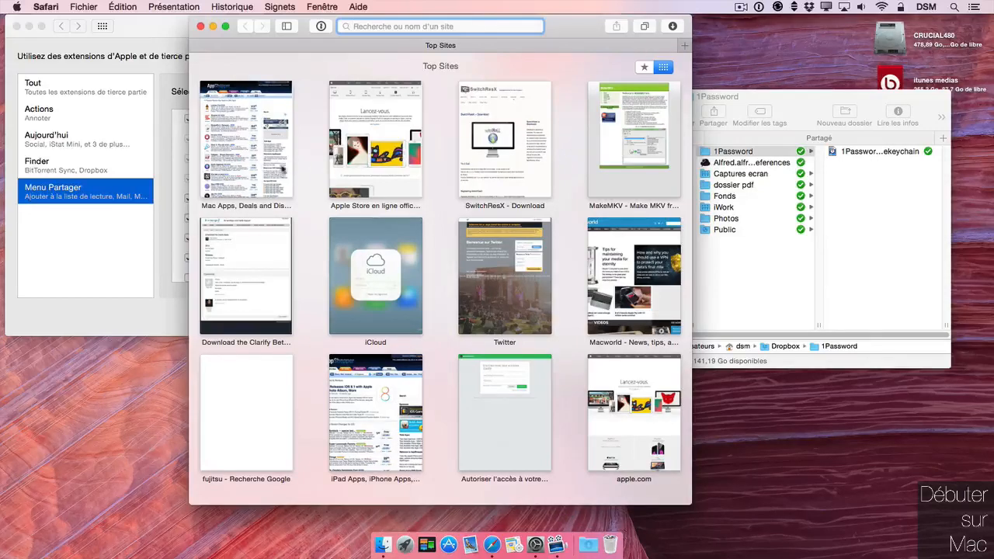
left_click(268, 168)
left_click_drag(575, 31, 624, 28)
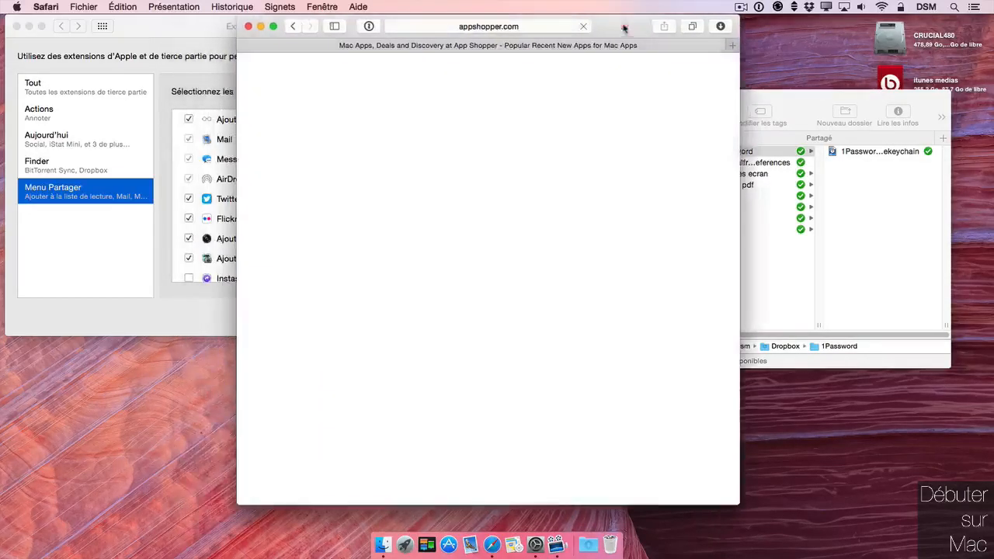
left_click(664, 27)
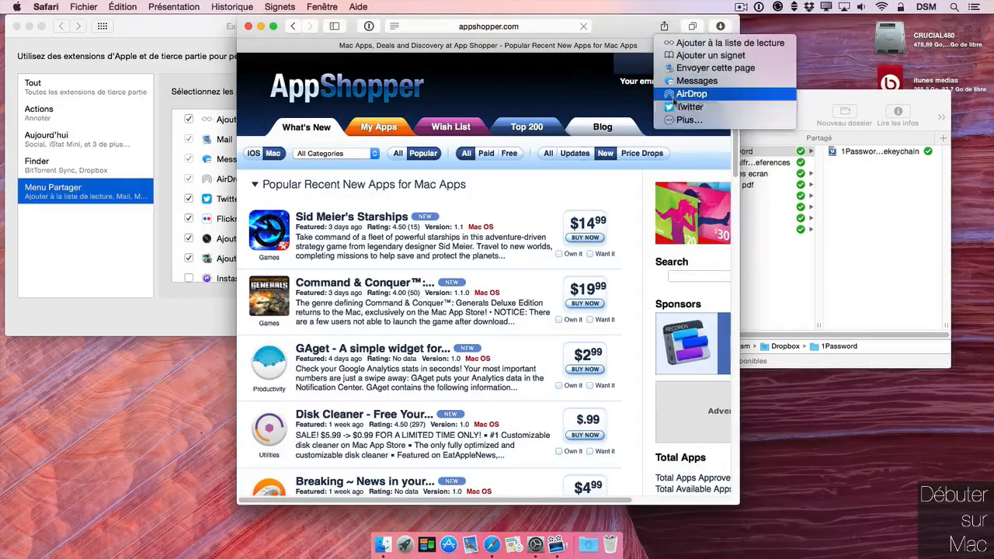
left_click_drag(595, 26, 635, 73)
left_click(703, 73)
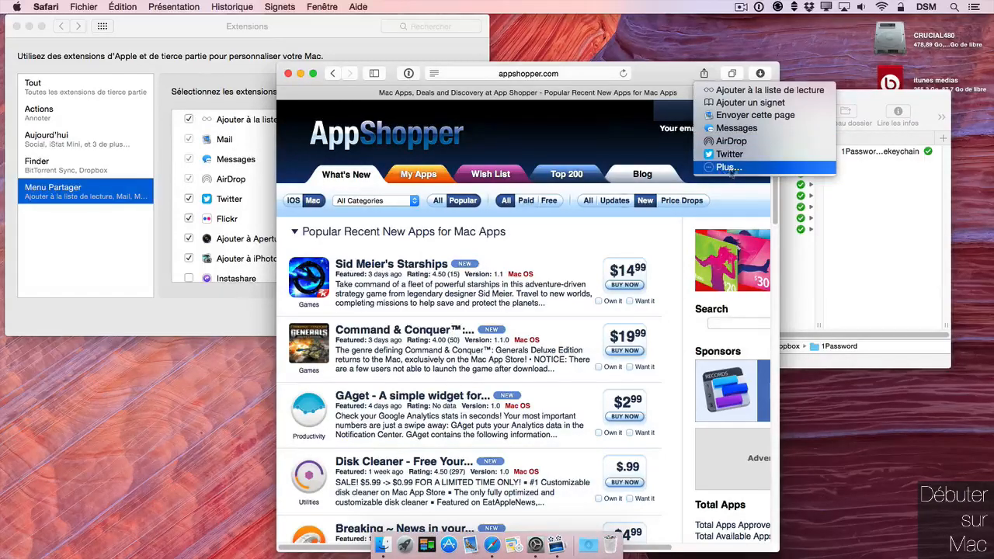
Step: Open the sharing extension preferences from the page's additional sharing options and disable Ajouter à Aperture
left_click(730, 168)
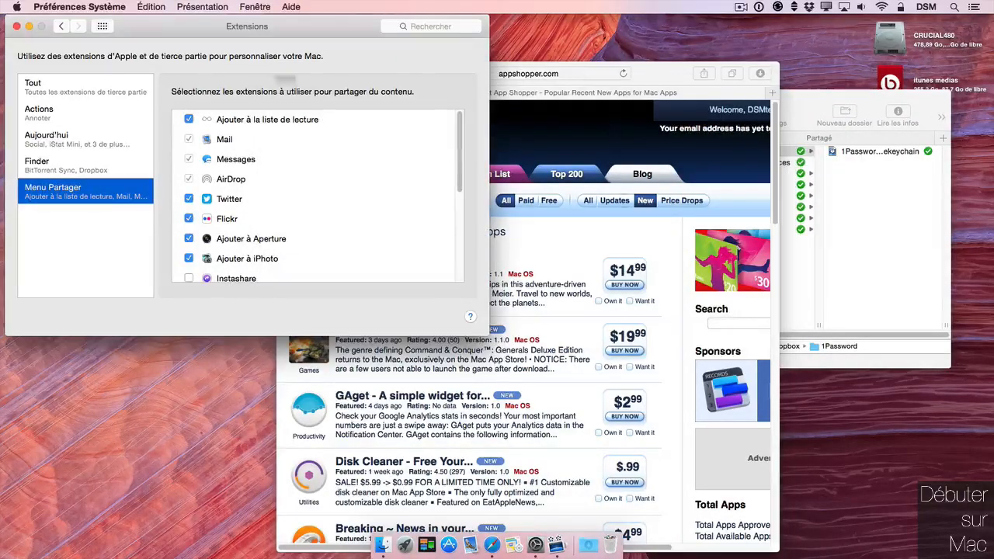
scroll(459, 121, "down", 3)
scroll(460, 118, "up", 3)
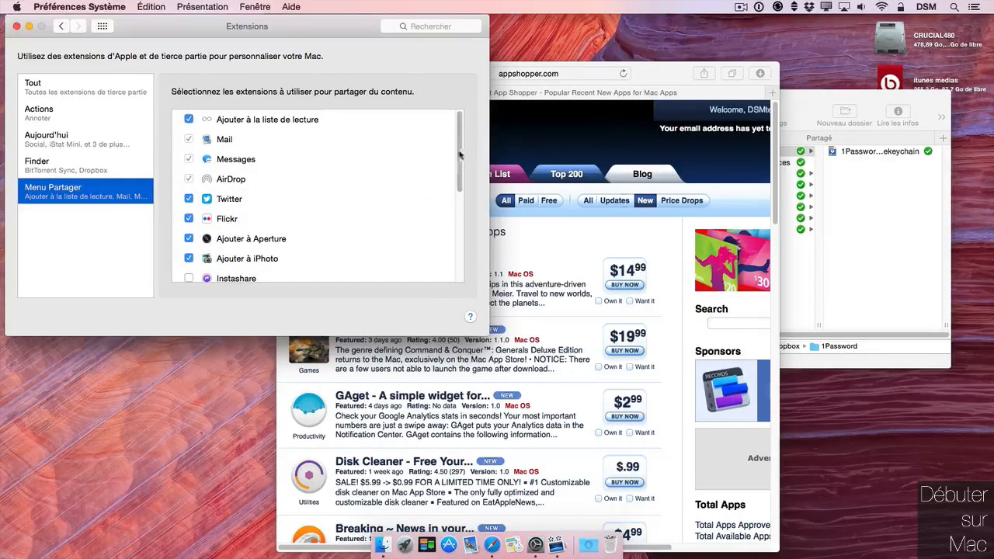
scroll(459, 147, "down", 1)
left_click(189, 138)
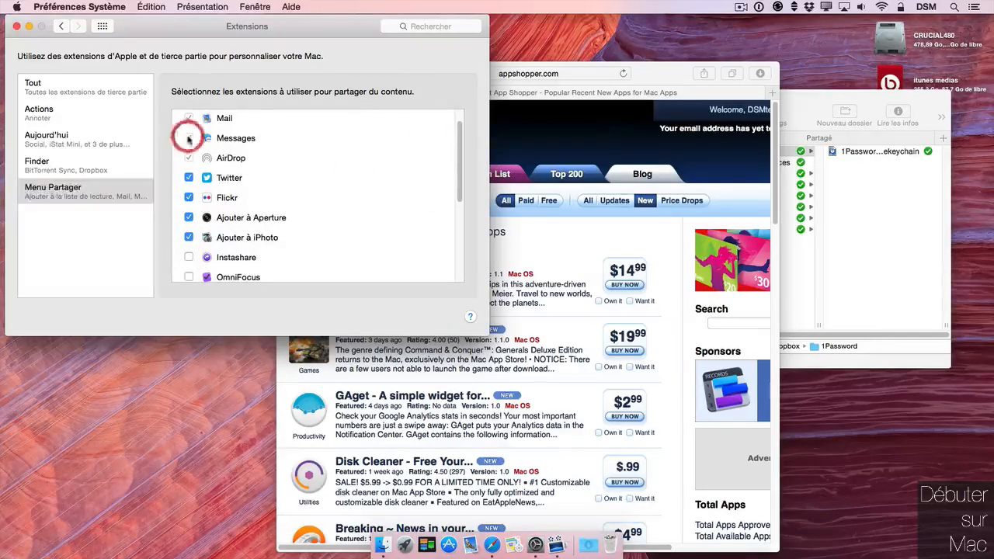
scroll(459, 148, "down", 2)
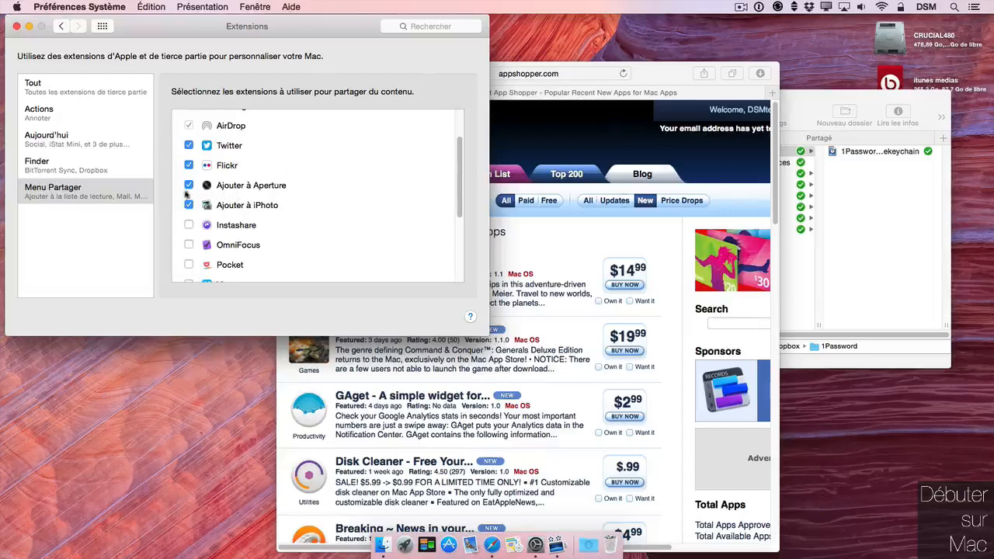
left_click_drag(185, 195, 249, 204)
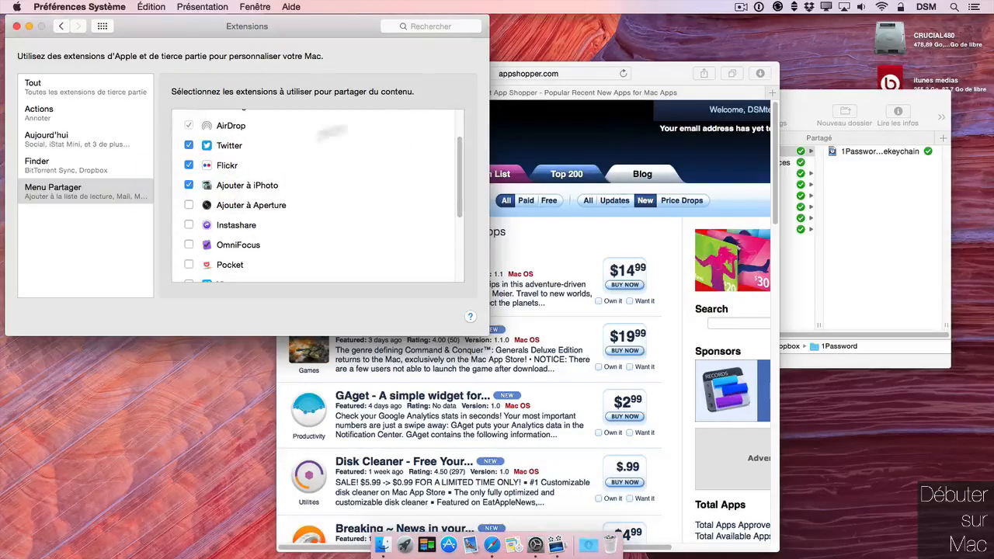
Step: Close the Safari window and display the sharing options for filigrane1.png in the Finder's Images folder
left_click(677, 73)
key("super+w")
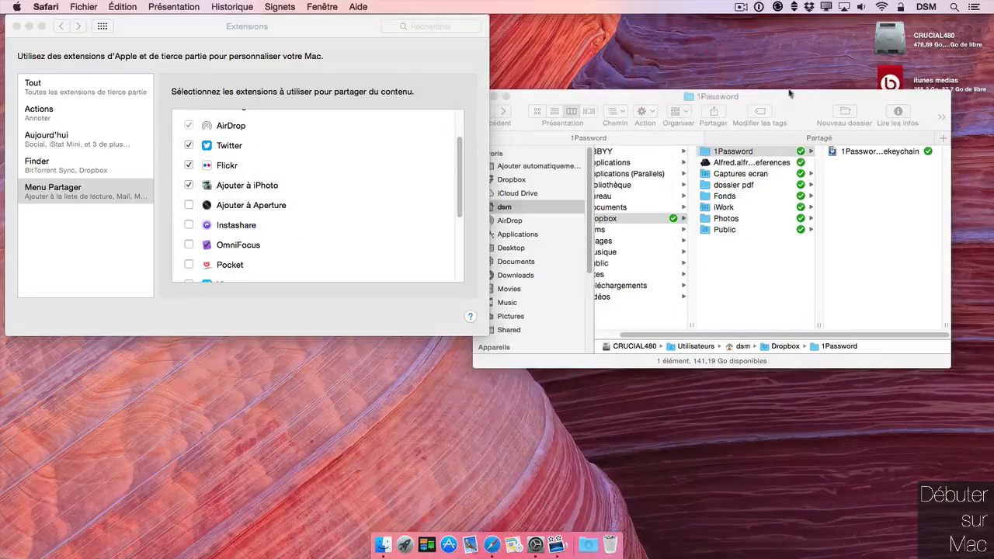
left_click_drag(801, 97, 755, 85)
left_click(608, 171)
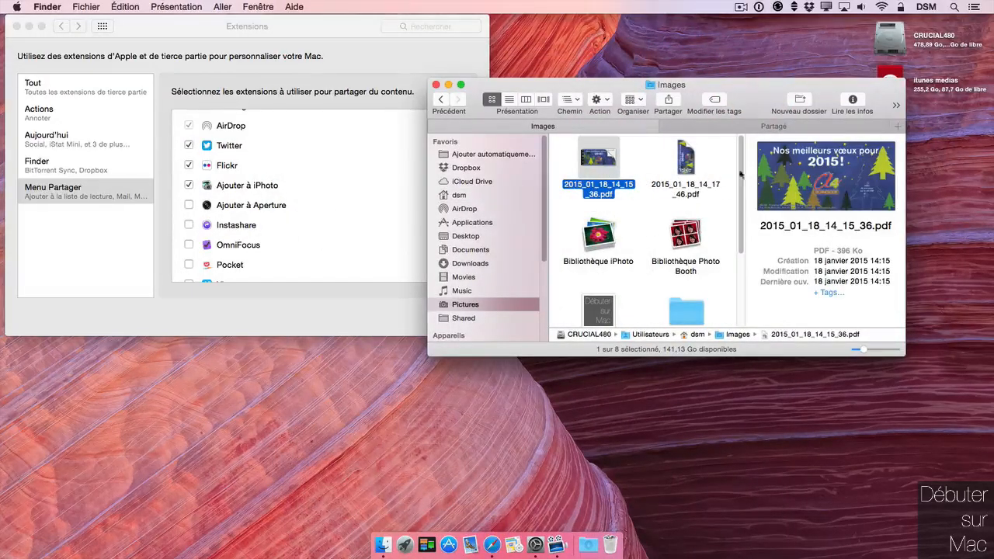
scroll(710, 218, "down", 3)
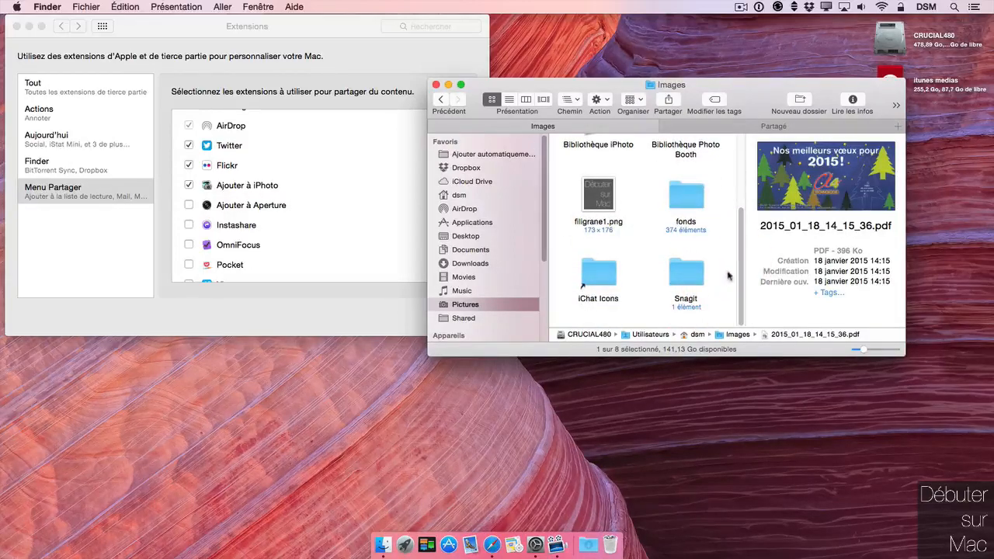
left_click(597, 208)
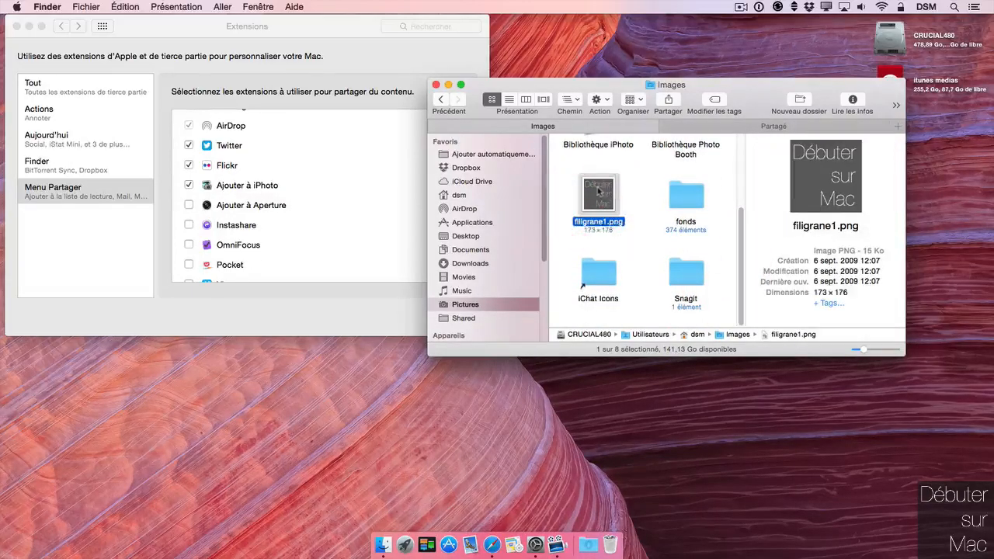
left_click(668, 100)
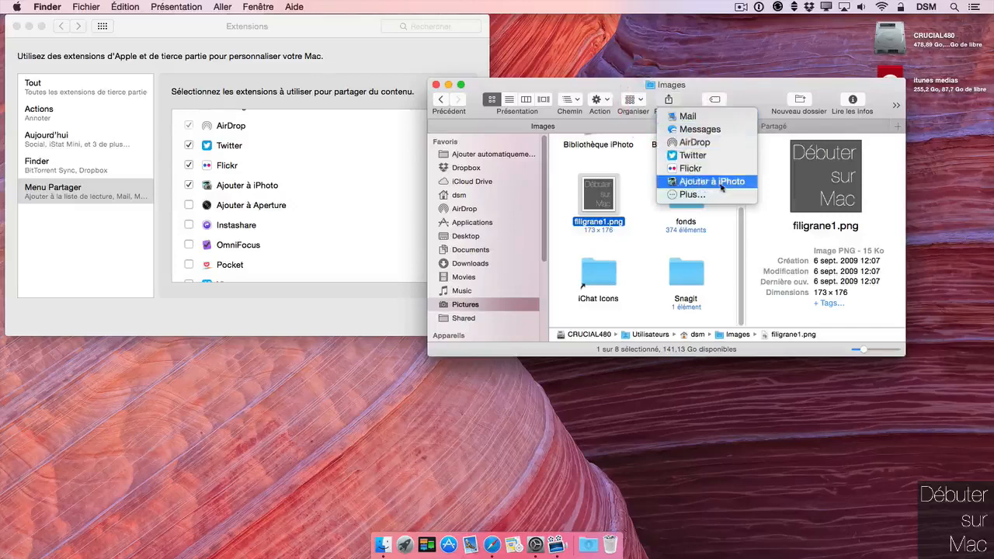
Step: Enable the Instashare and OmniFocus extensions for sharing content
left_click(337, 151)
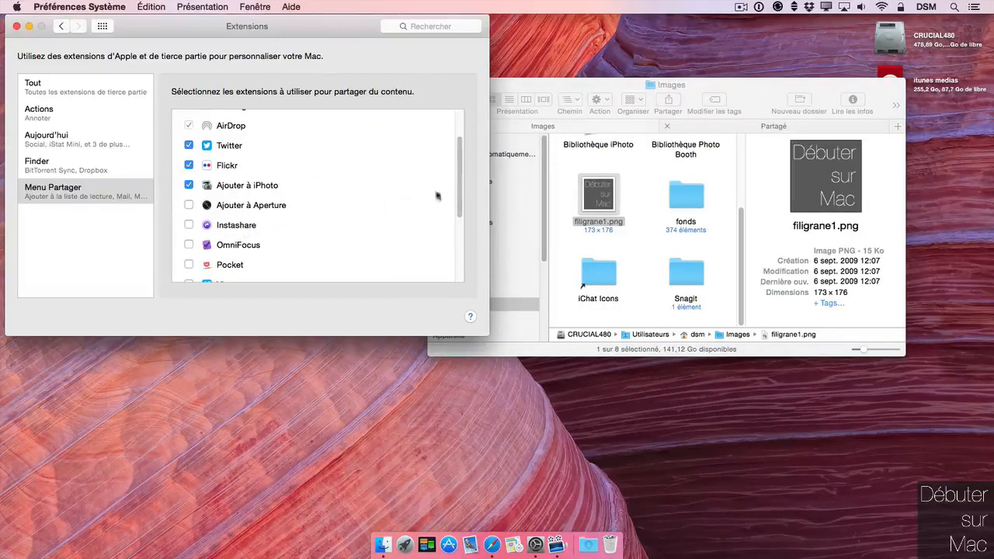
left_click_drag(461, 186, 461, 203)
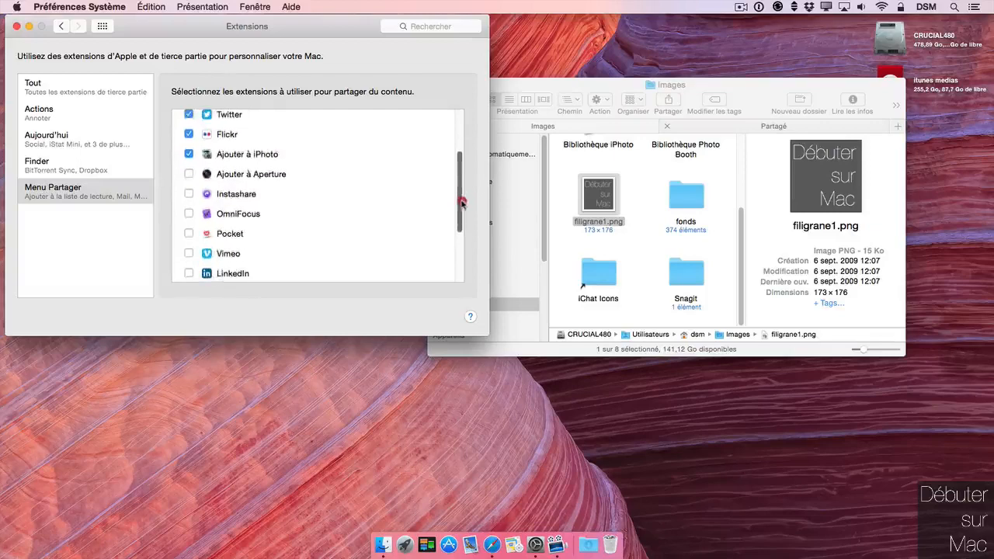
left_click(189, 194)
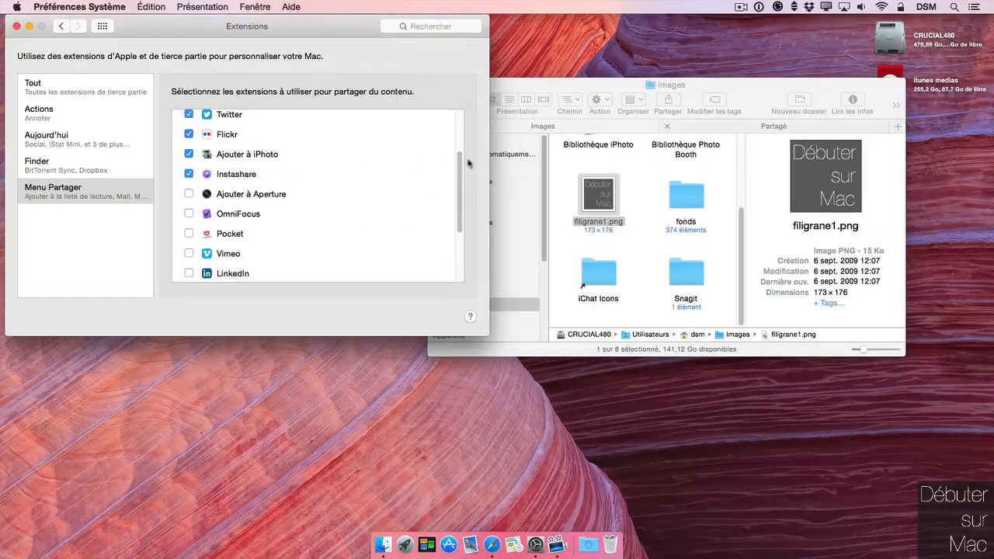
left_click_drag(461, 157, 461, 164)
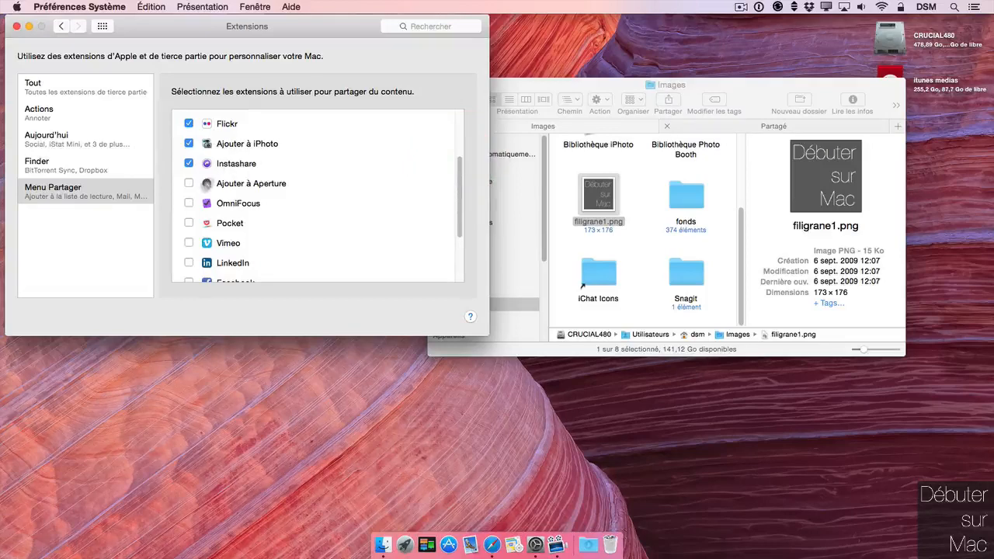
left_click(189, 203)
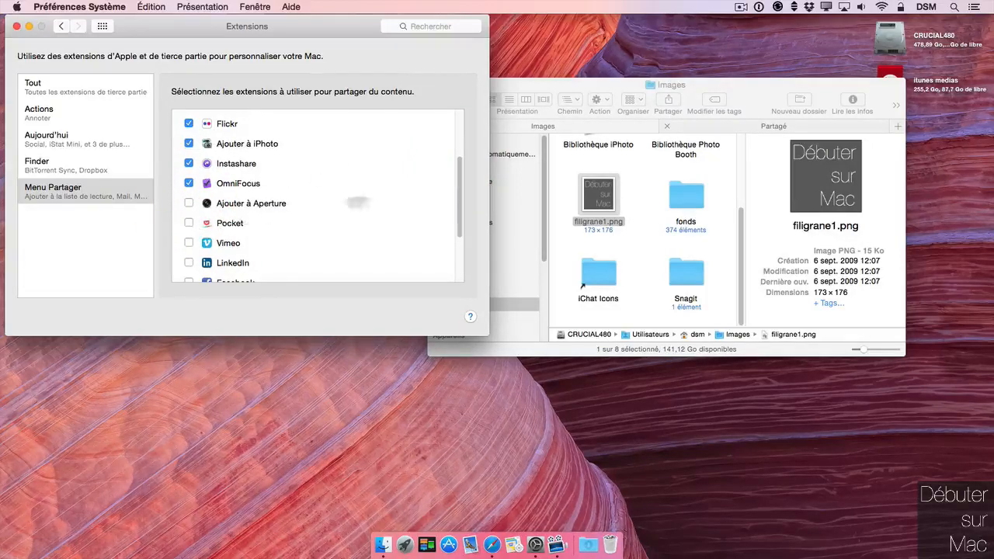
Step: Review the remaining sharing extensions through Tudou and slightly reposition the Extensions preferences window
left_click_drag(460, 177, 459, 199)
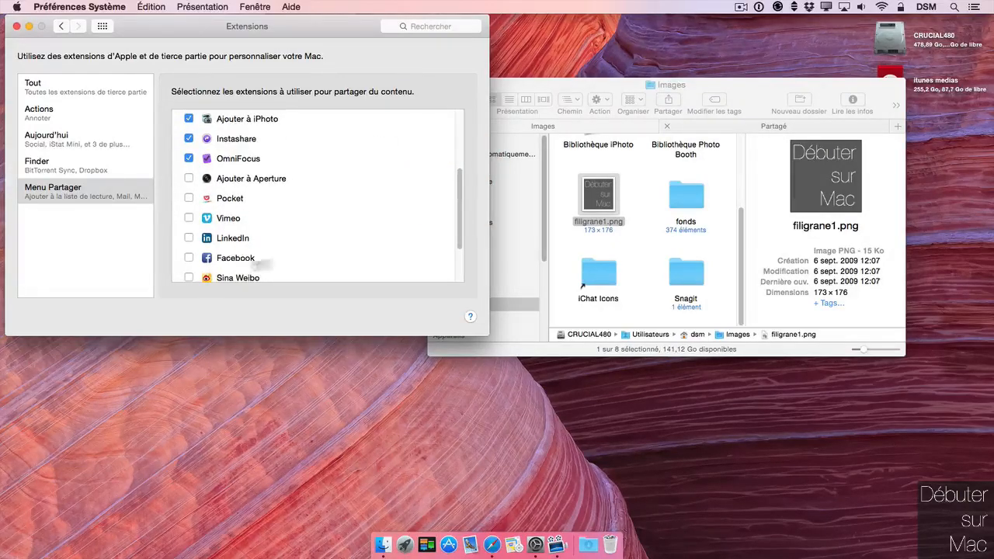
left_click_drag(459, 215, 435, 256)
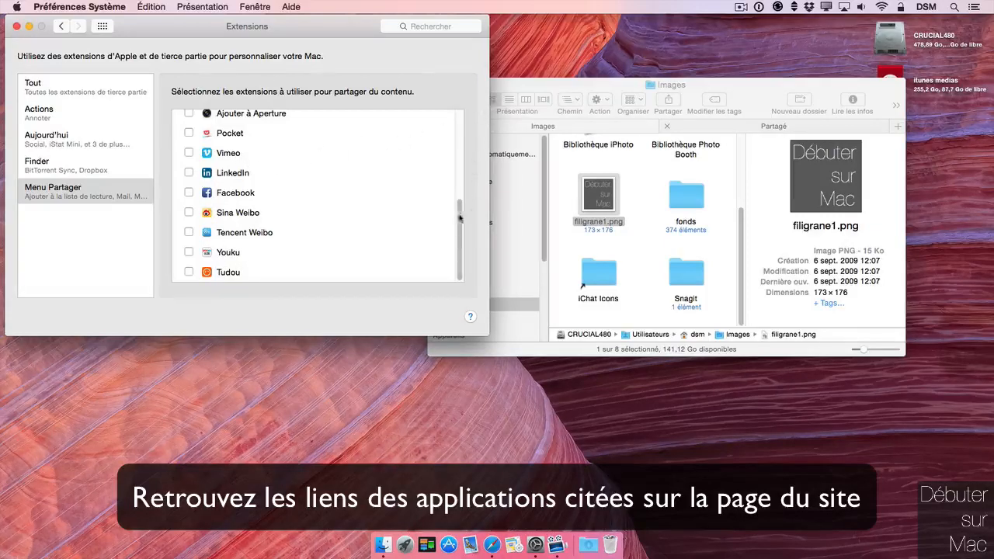
left_click_drag(459, 220, 475, 102)
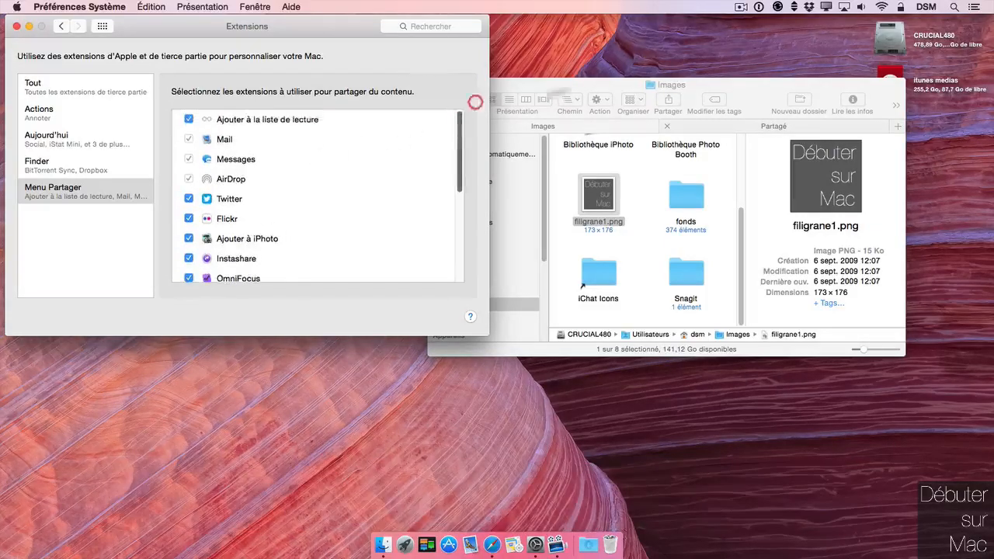
left_click_drag(319, 28, 305, 28)
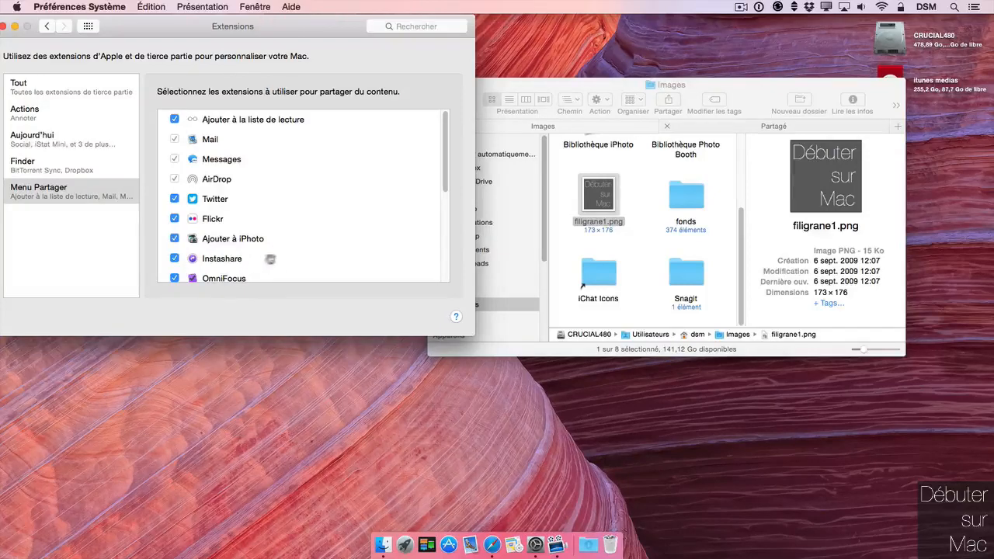
Step: Bring the Images folder window forward and display the sharing options available for filigrane1.png
left_click(755, 88)
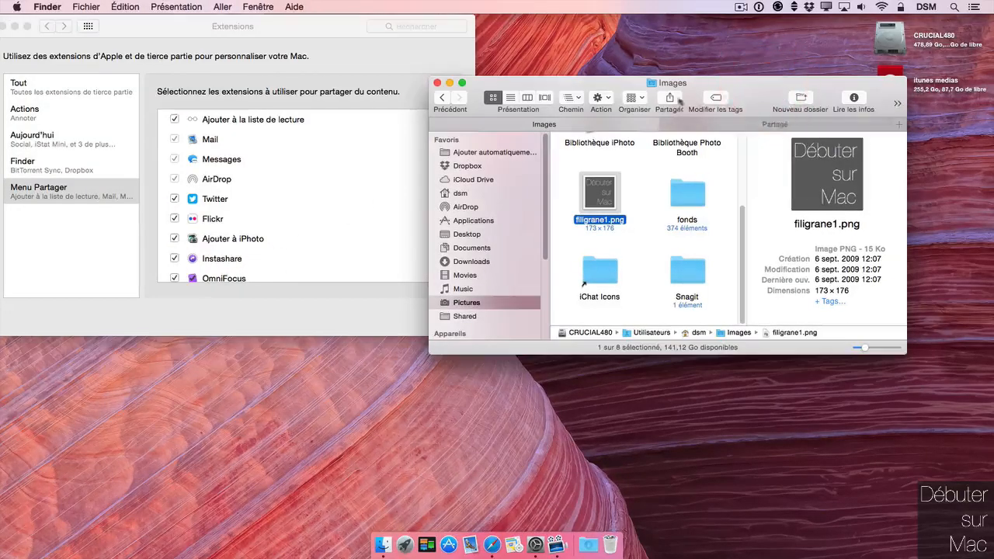
left_click(671, 100)
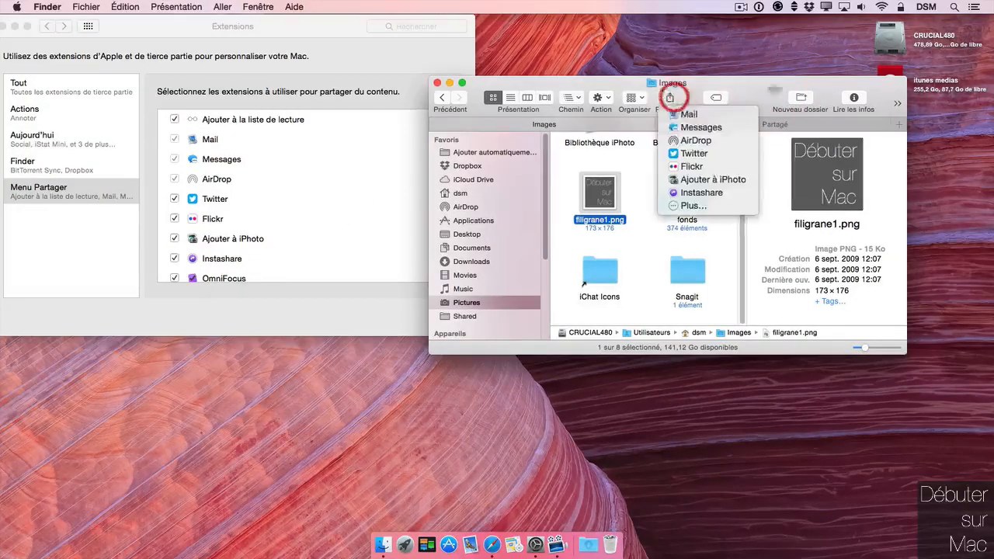
left_click(640, 158)
Step: Start sharing the fonds folder through Instashare and cancel the device search
left_click(690, 187)
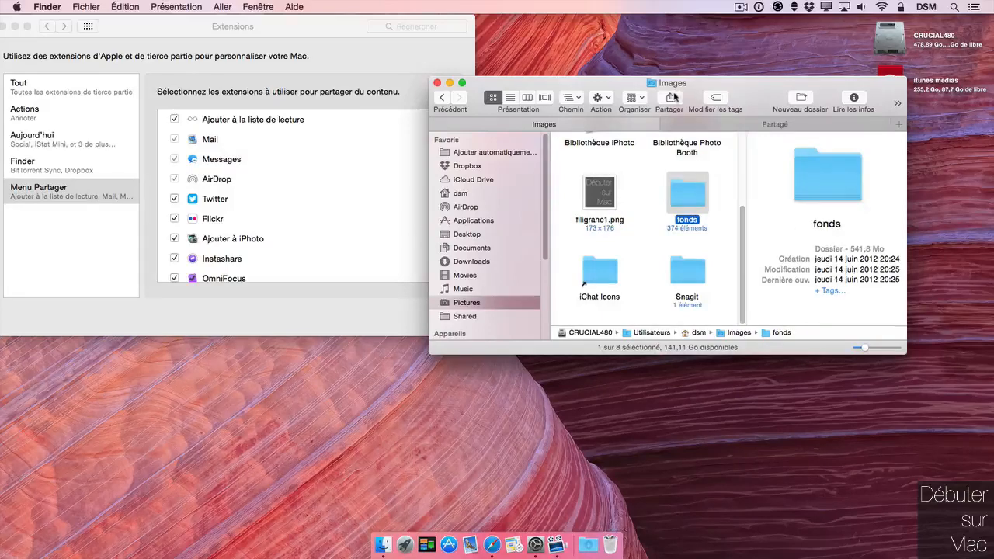
left_click(672, 98)
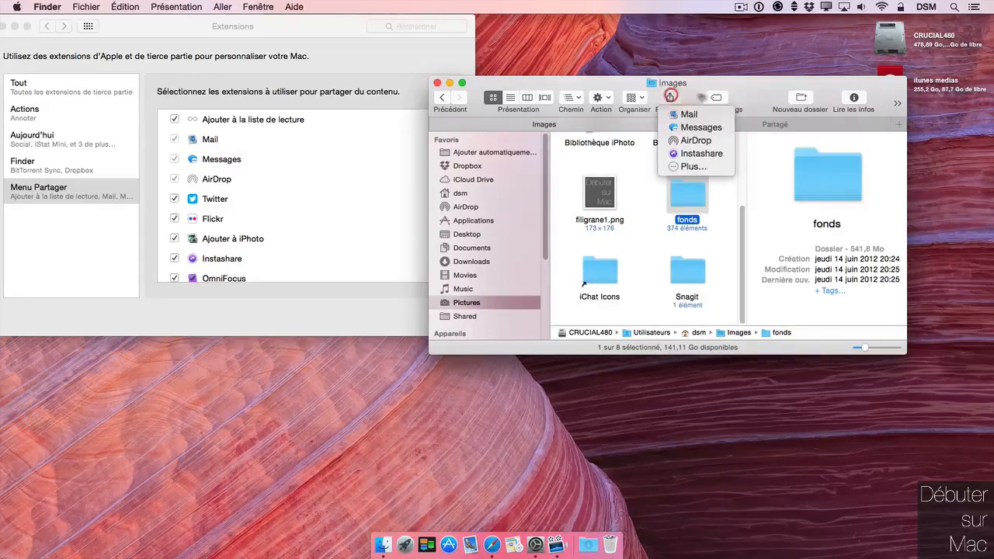
left_click(702, 154)
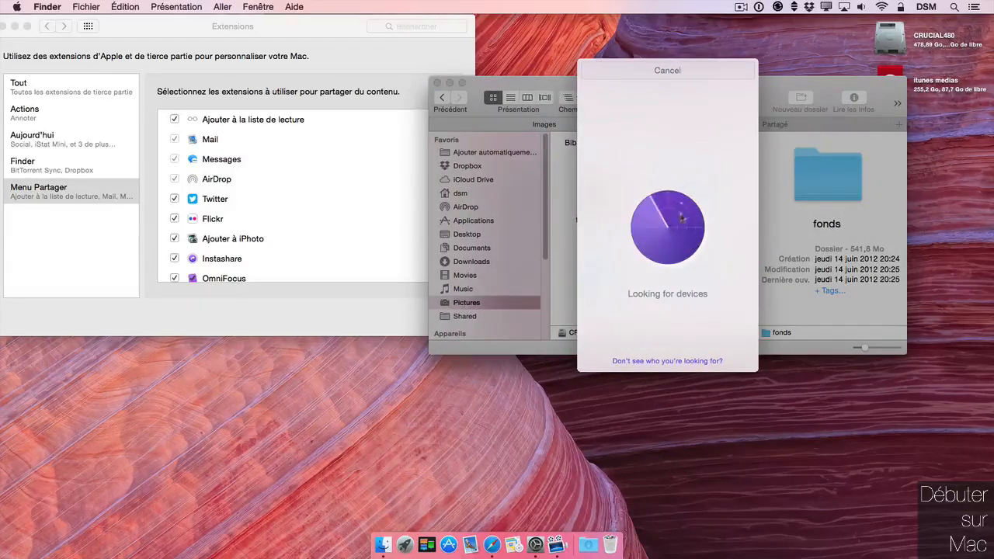
left_click(728, 70)
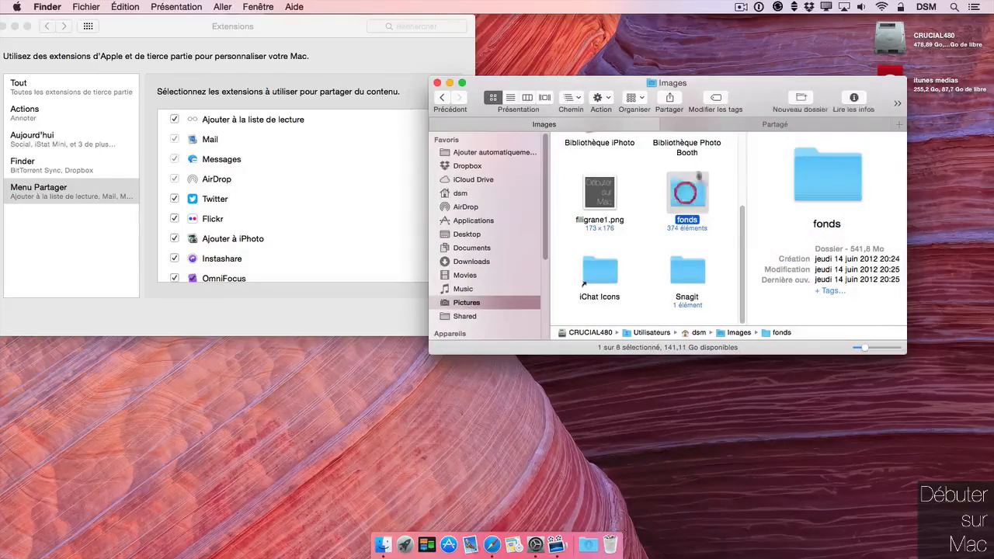
Step: Try sharing filigrane1.png through Mail and through AirDrop, cancelling the AirDrop share
left_click(668, 97)
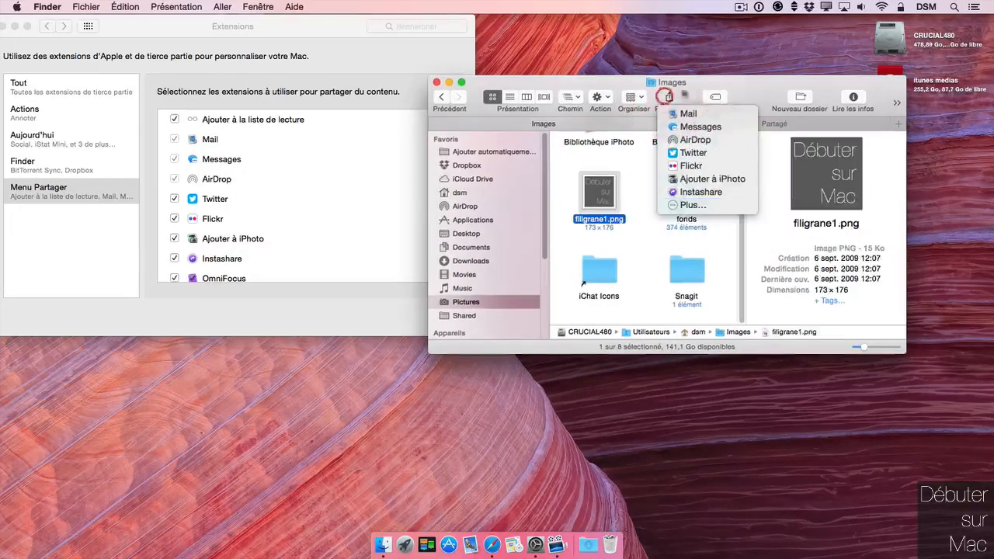
left_click(683, 113)
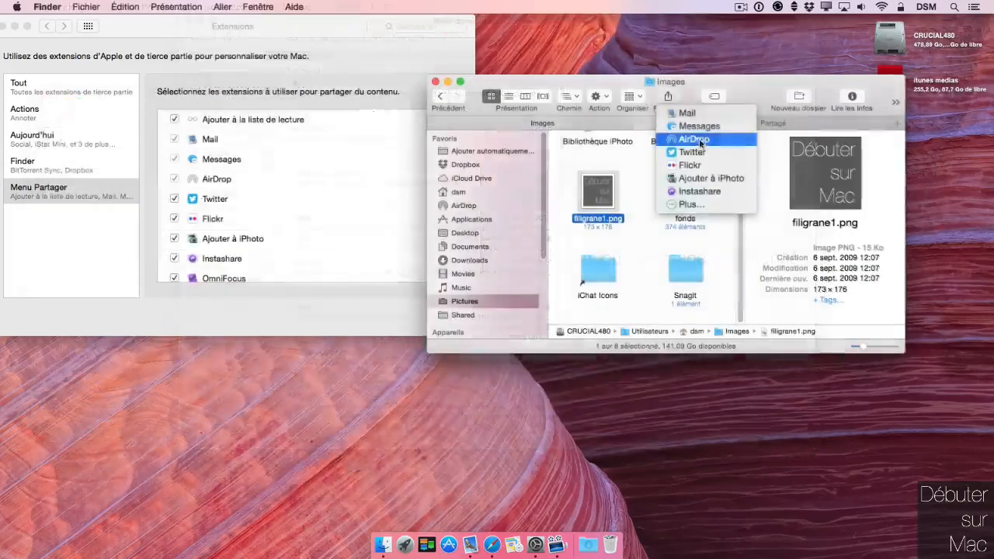
left_click(695, 143)
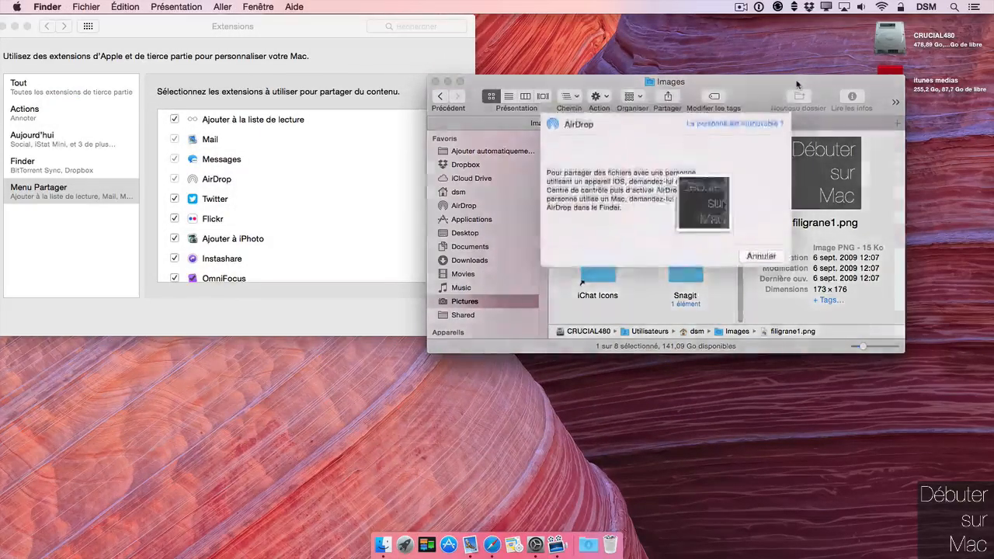
left_click(768, 278)
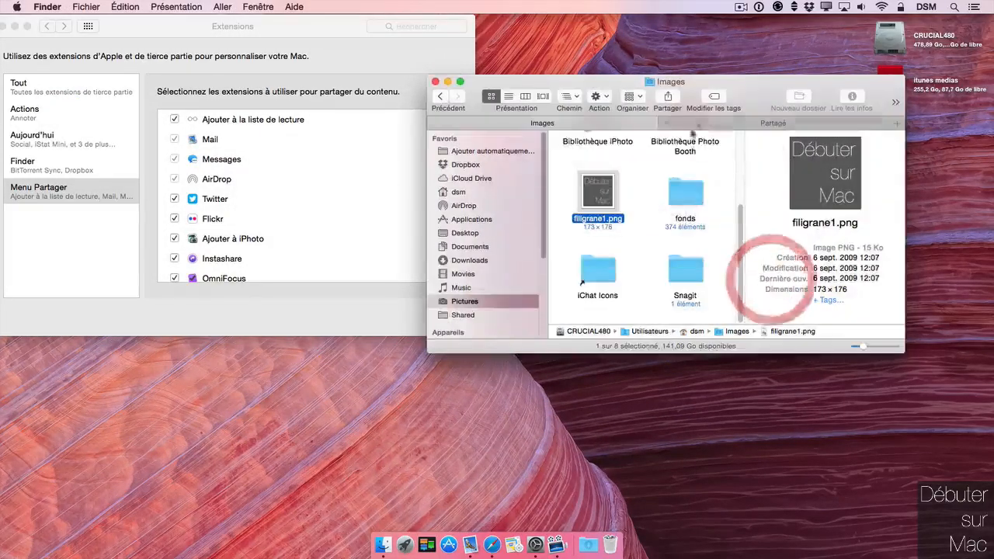
Step: Start a Twitter post with filigrane1.png, cancel it, and review the image's sharing options again
left_click(667, 97)
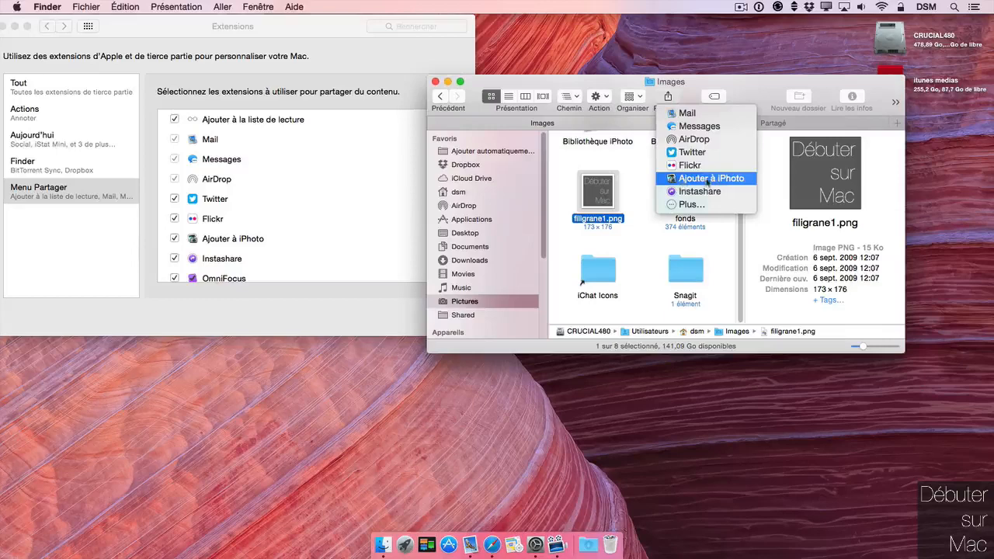
left_click(791, 141)
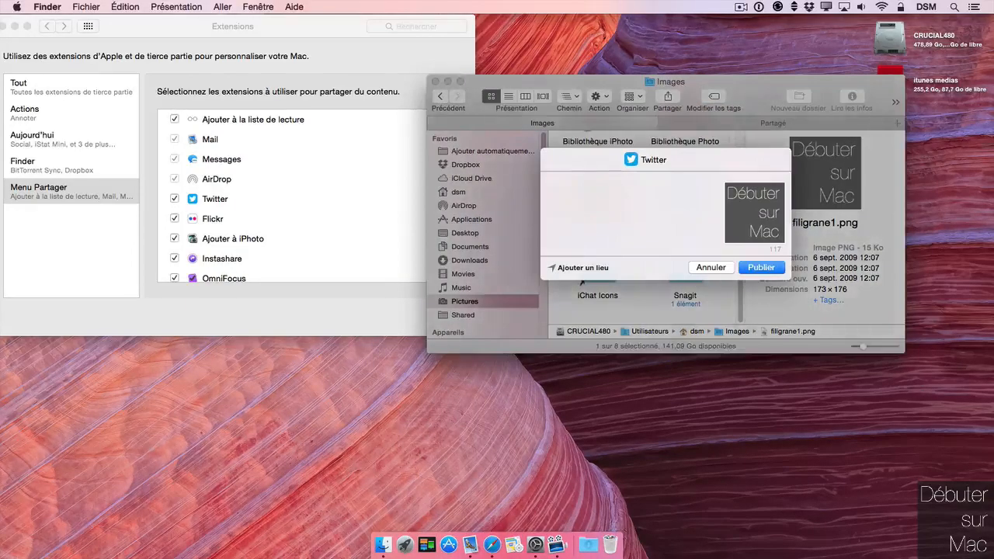
left_click(729, 266)
left_click(668, 97)
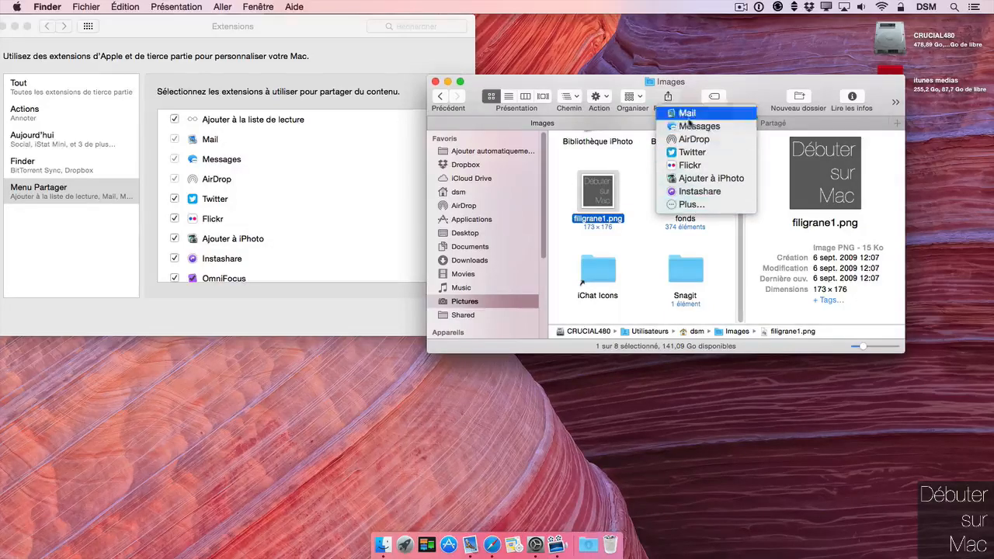
left_click(719, 235)
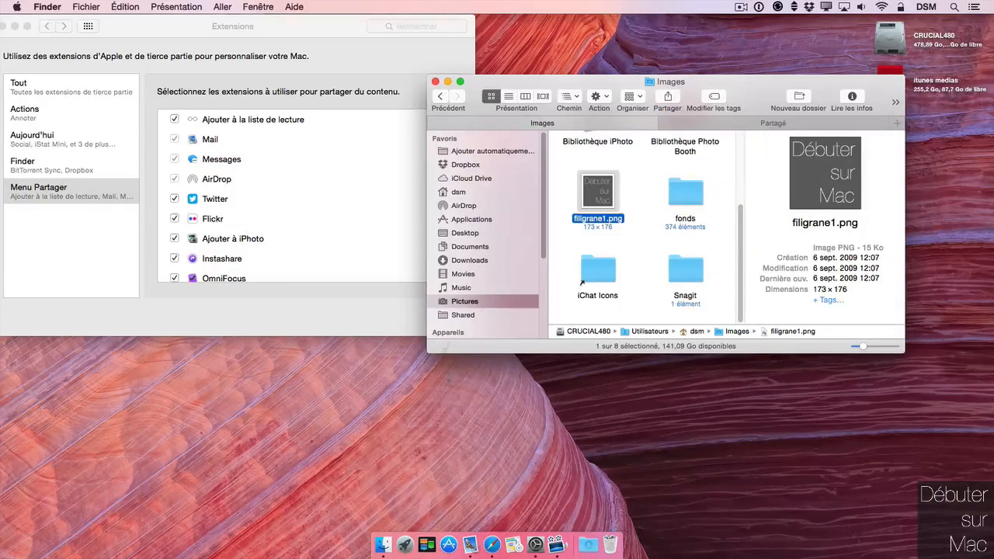
Step: Switch to Safari and share the AppShopper page to OmniFocus with the note "à regarder"
left_click(492, 546)
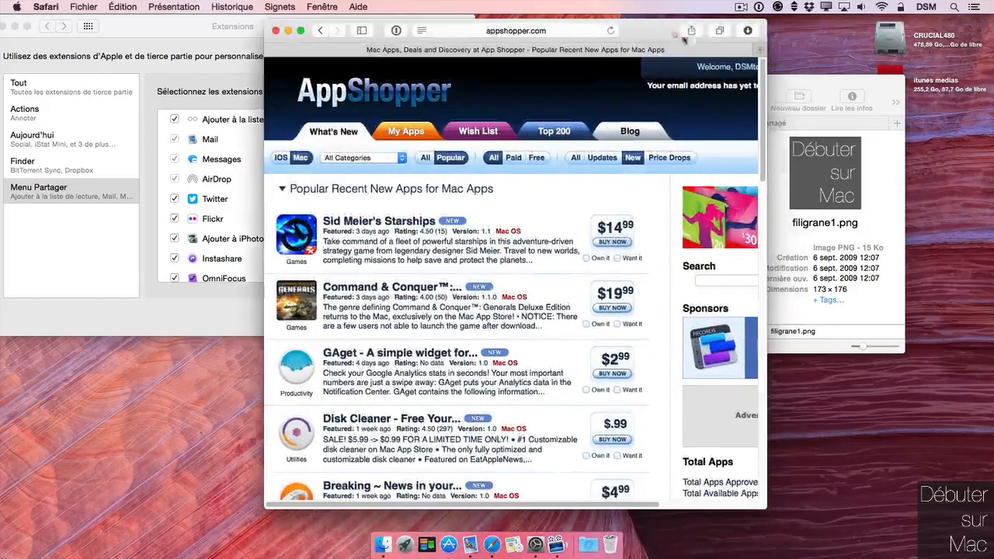
left_click(691, 31)
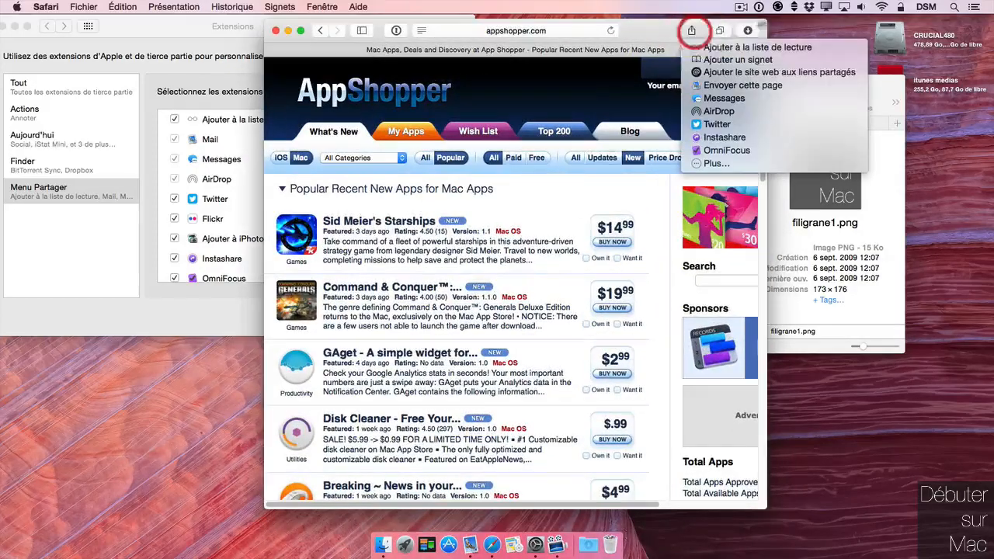
left_click(726, 151)
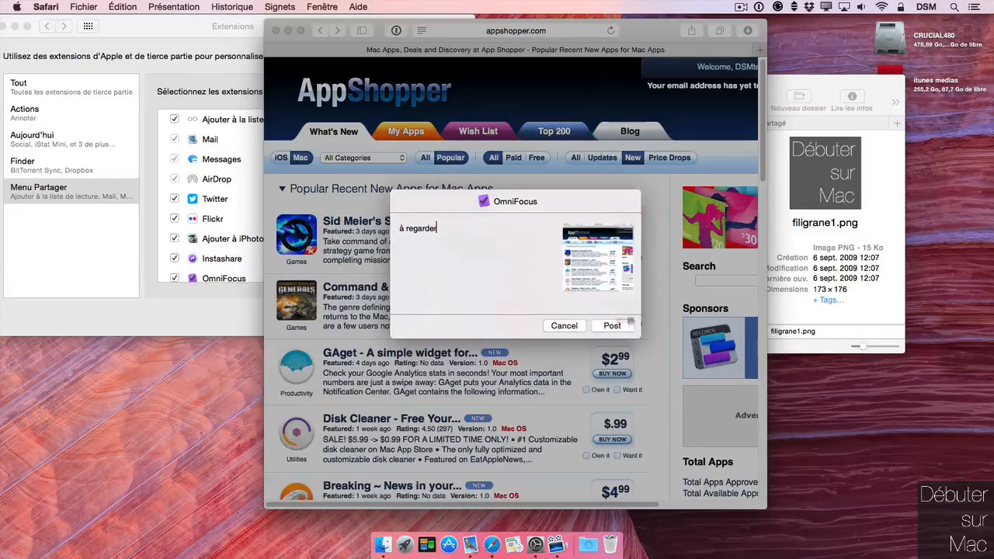
left_click(621, 325)
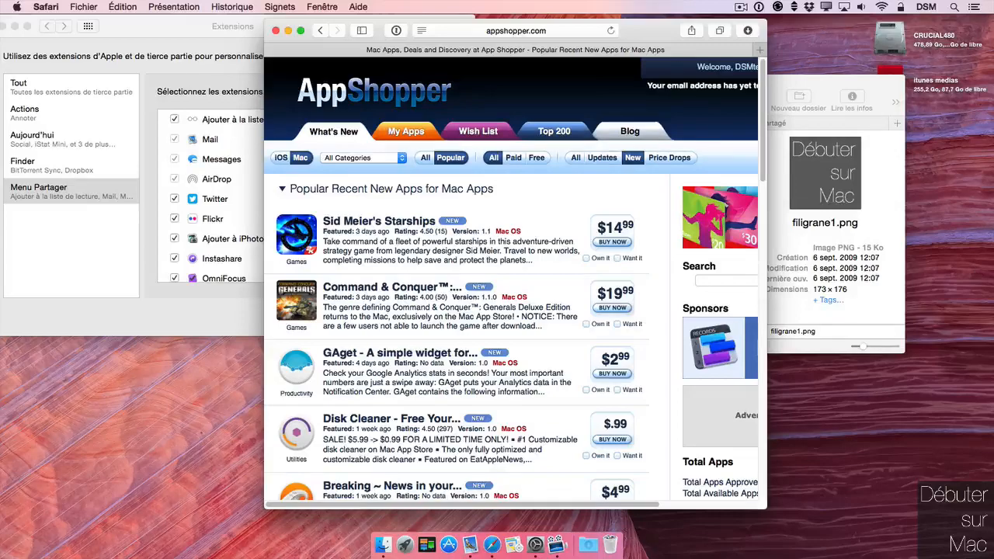
Step: Launch OmniFocus through a search for "omni", expand the note of the "à regarder" action and follow its AppShopper link
key("super+space")
type("omni")
key("Return")
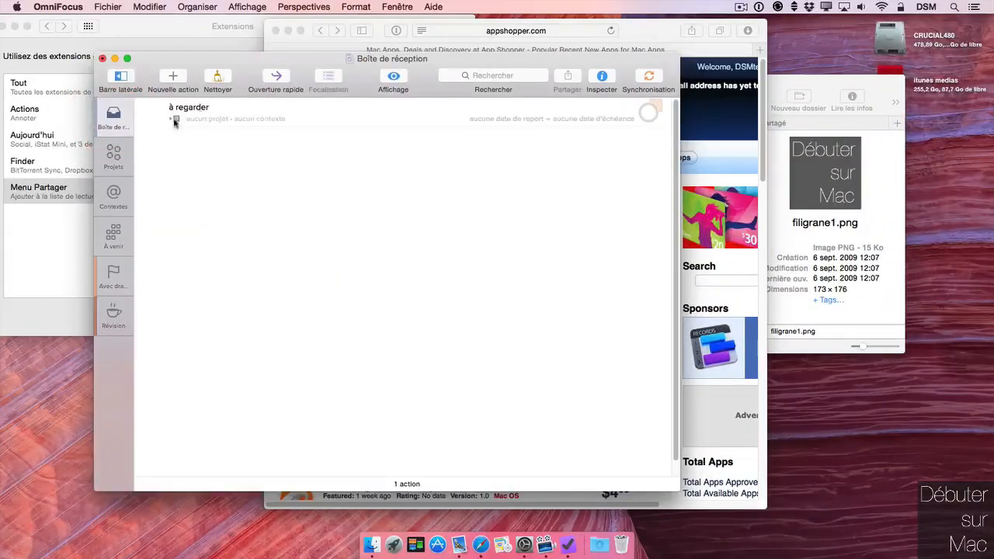
left_click(174, 120)
left_click(207, 132)
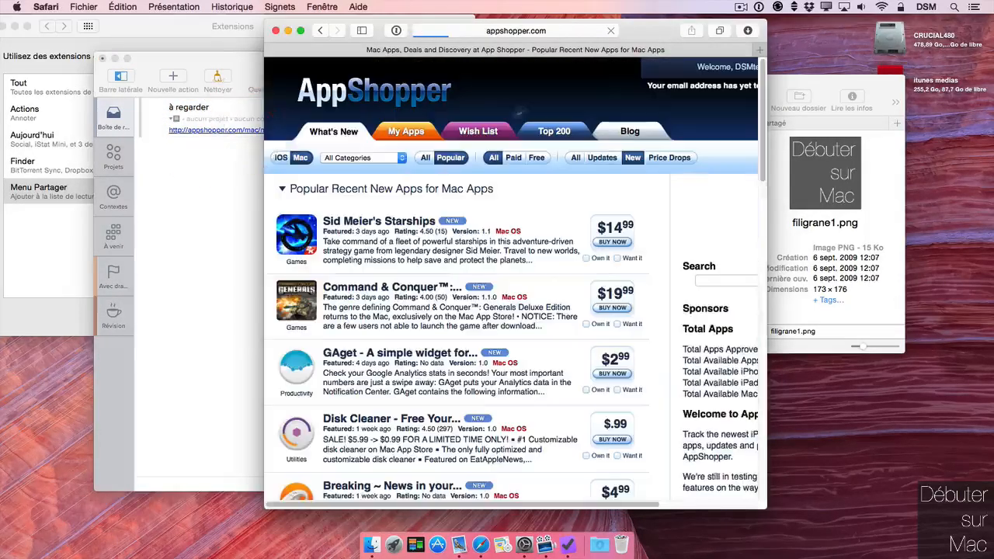
Step: Return to the OmniFocus inbox, close its window and display the sharing options of the Safari page
left_click(183, 180)
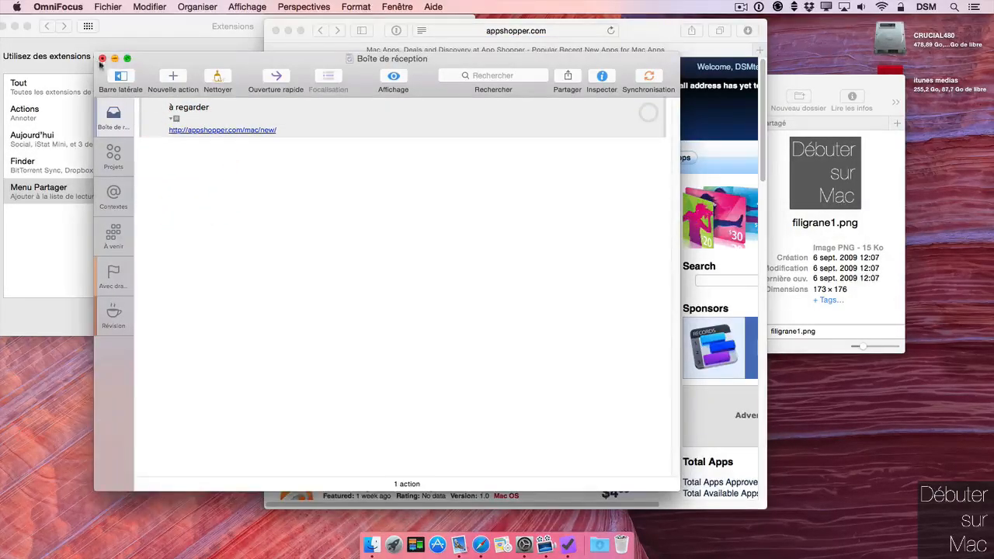
left_click_drag(134, 59, 157, 54)
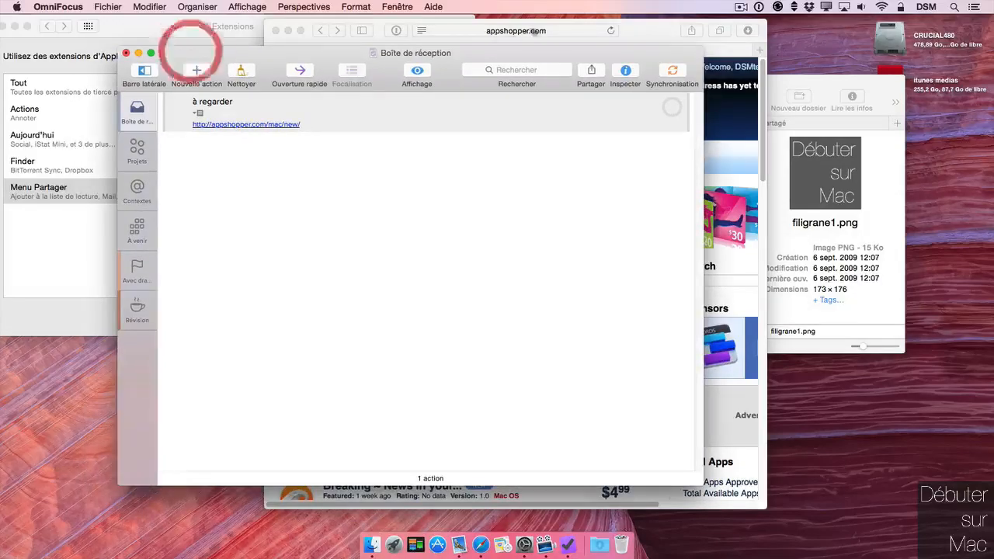
left_click(126, 54)
left_click(691, 30)
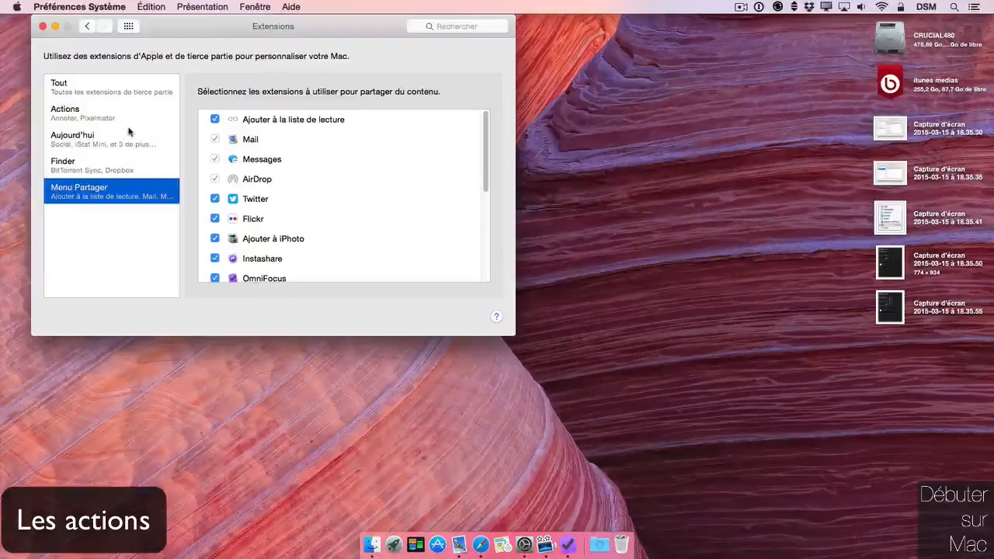
Step: Show the Actions extensions in the Extensions preferences and move the window to the opposite side of the desktop
left_click(127, 117)
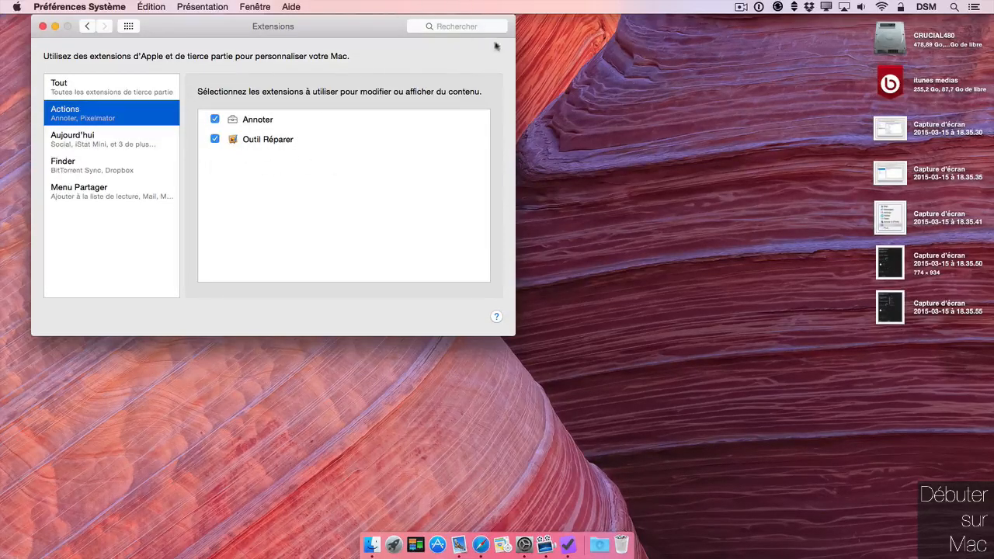
left_click_drag(342, 19, 344, 17)
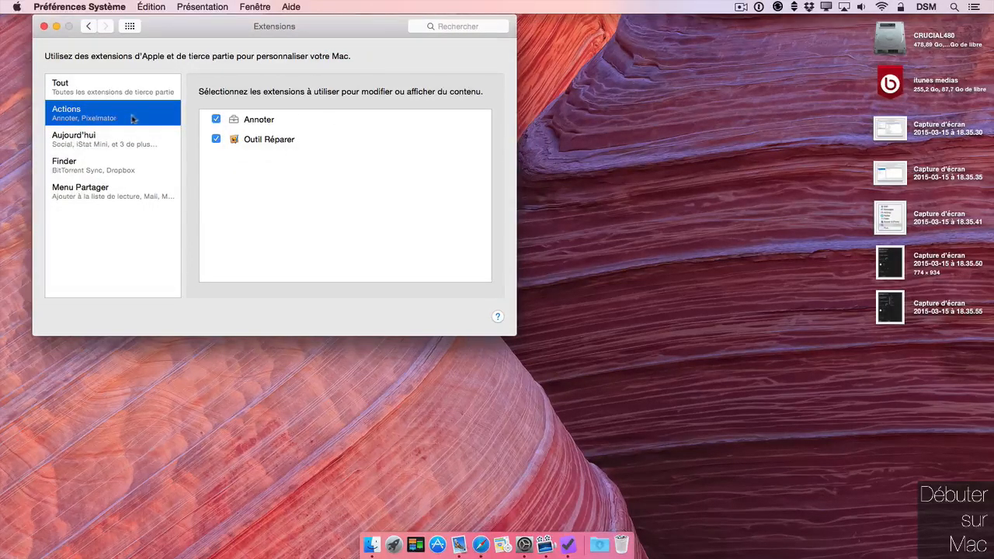
left_click_drag(318, 21, 779, 21)
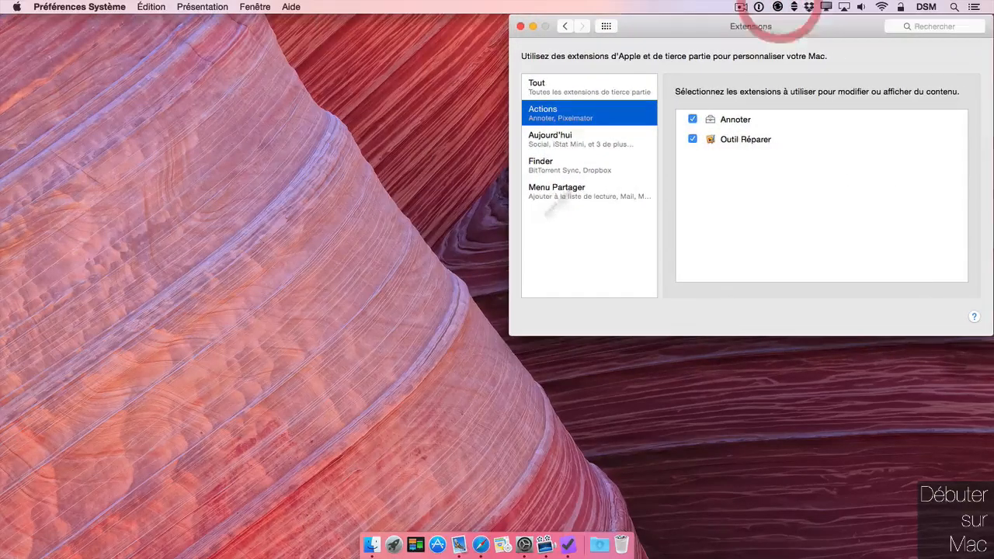
Step: Create a new Mail message containing the screenshot Capture d'écran 2015-03-15 à 18.35.30 and open the image with Annoter
left_click(459, 544)
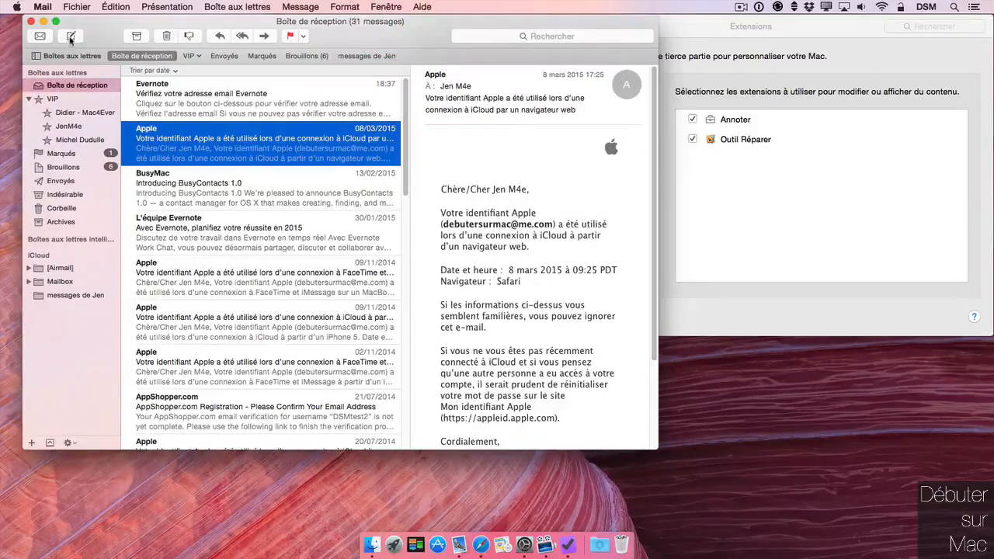
left_click(74, 36)
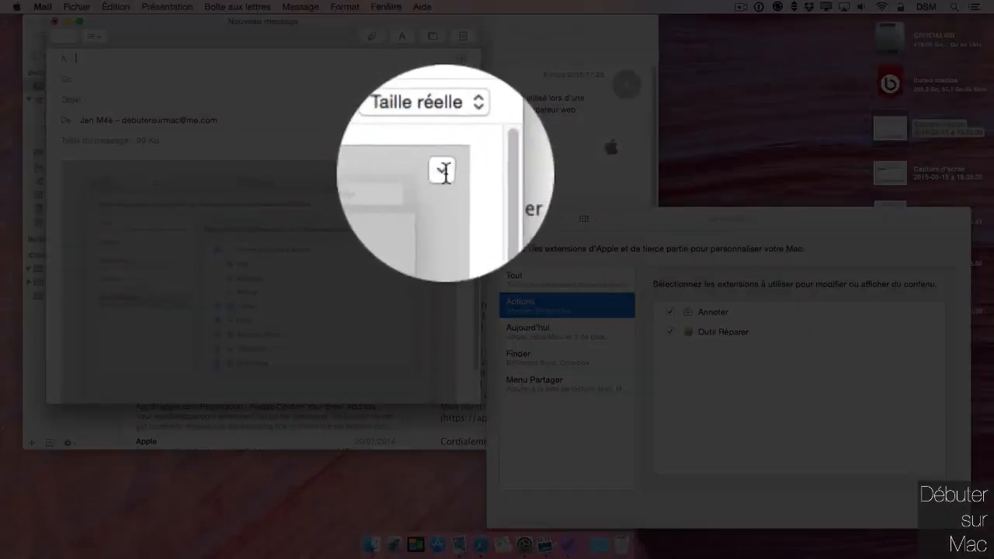
left_click(443, 172)
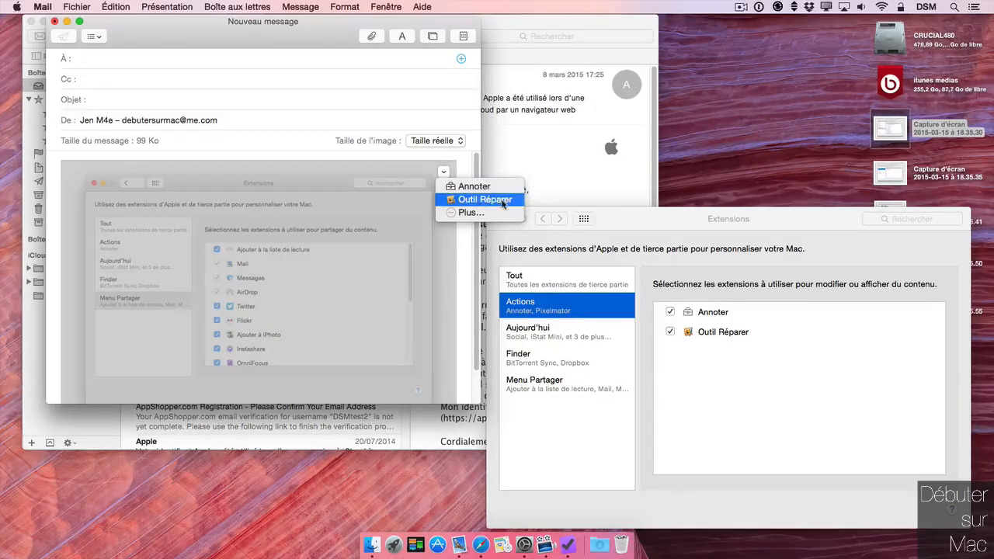
left_click(475, 187)
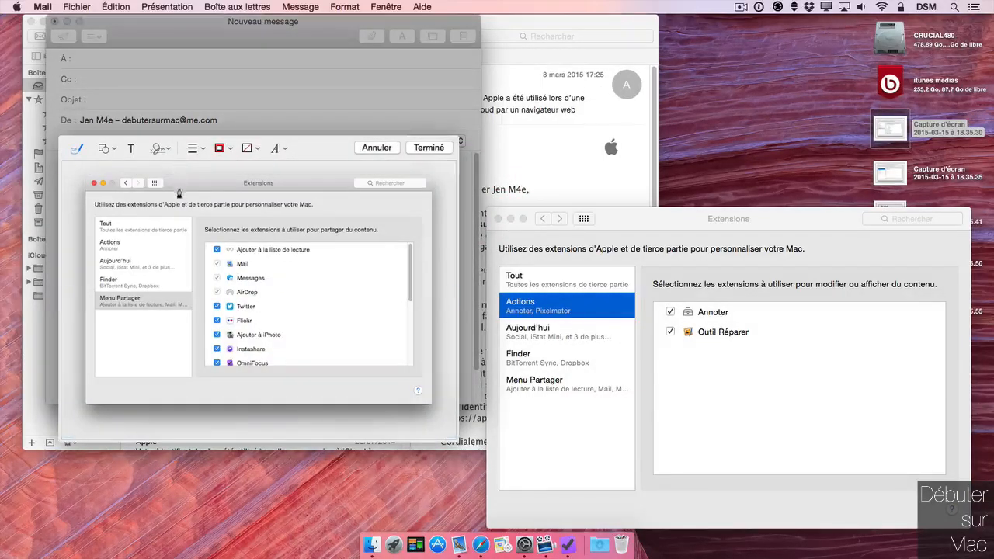
Step: Draw a red freehand wavy line across the upper part of the extension list in the annotated screenshot
left_click(127, 170)
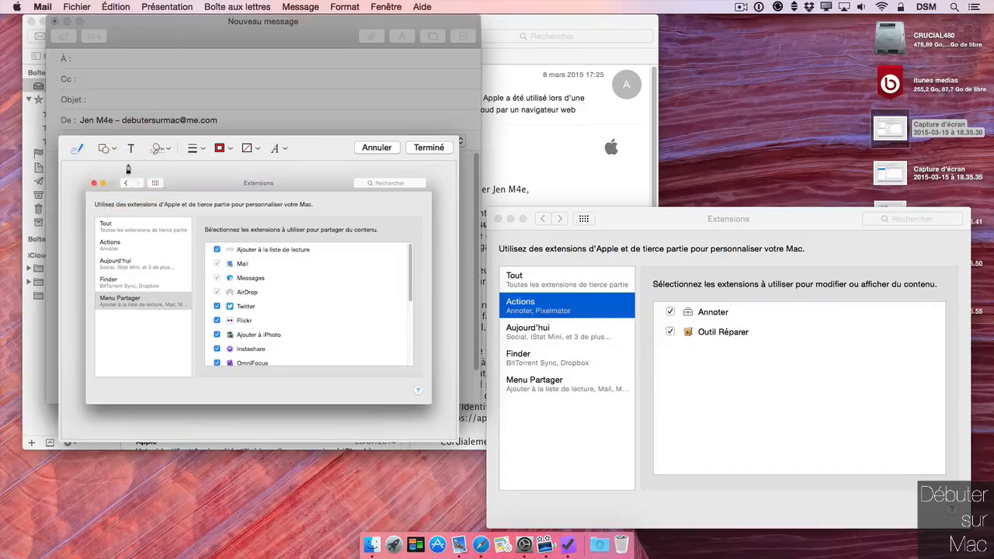
left_click(76, 152)
left_click_drag(161, 261, 256, 249)
left_click(75, 153)
left_click_drag(144, 240, 352, 269)
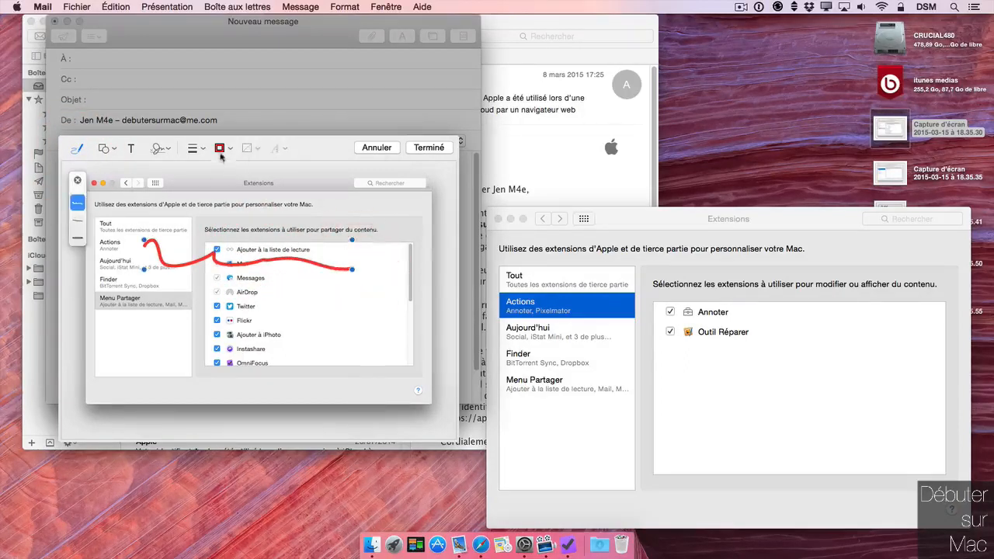
Step: Change the freehand line's colour to purple and move it to the lower part of the extension list
left_click(222, 151)
left_click(200, 205)
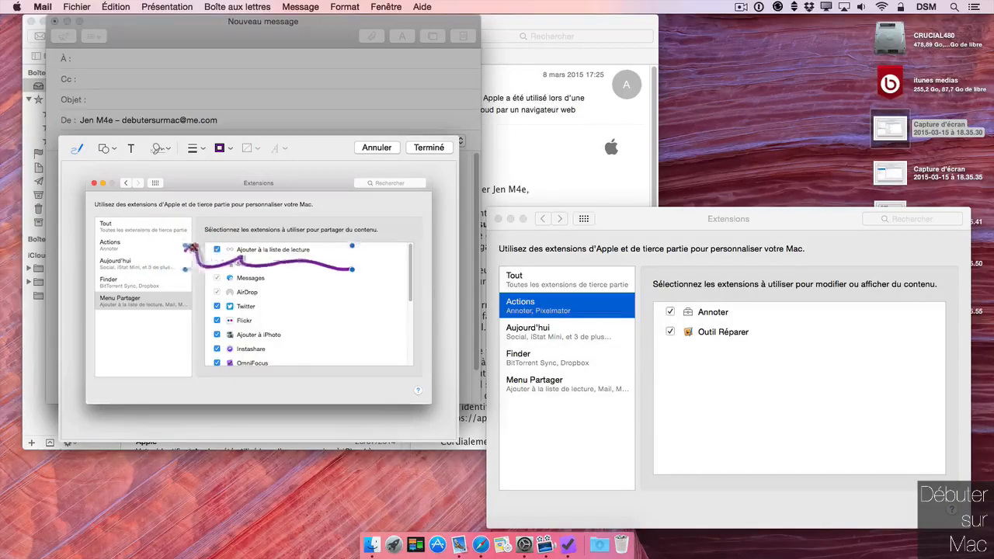
mouse_move(302, 269)
left_mouse_down()
mouse_move(326, 345)
mouse_move(368, 355)
left_mouse_up()
Step: Draw a purple rounded rectangle on the annotated screenshot and resize it to frame the Tout to Finder entries of the category list
left_click(231, 149)
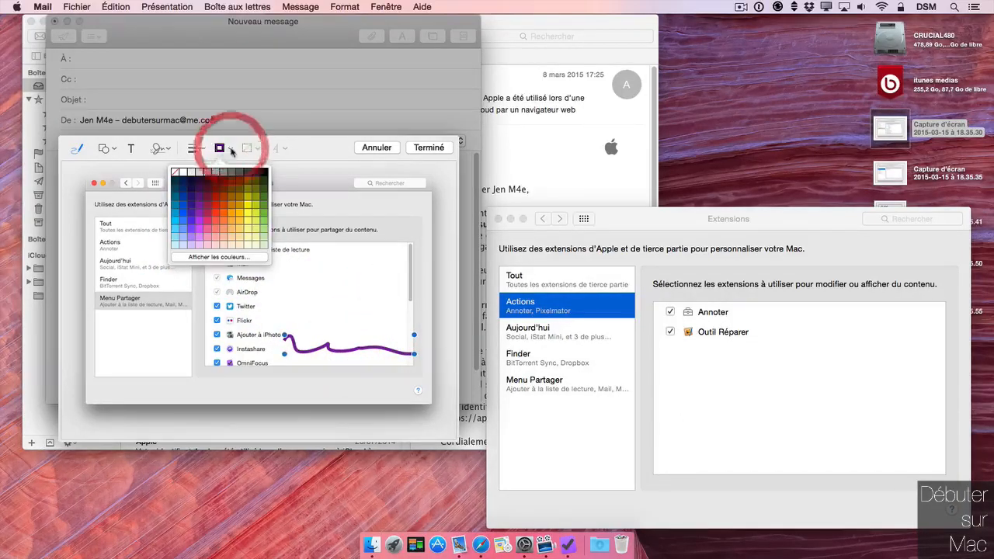
left_click(107, 149)
left_click(112, 193)
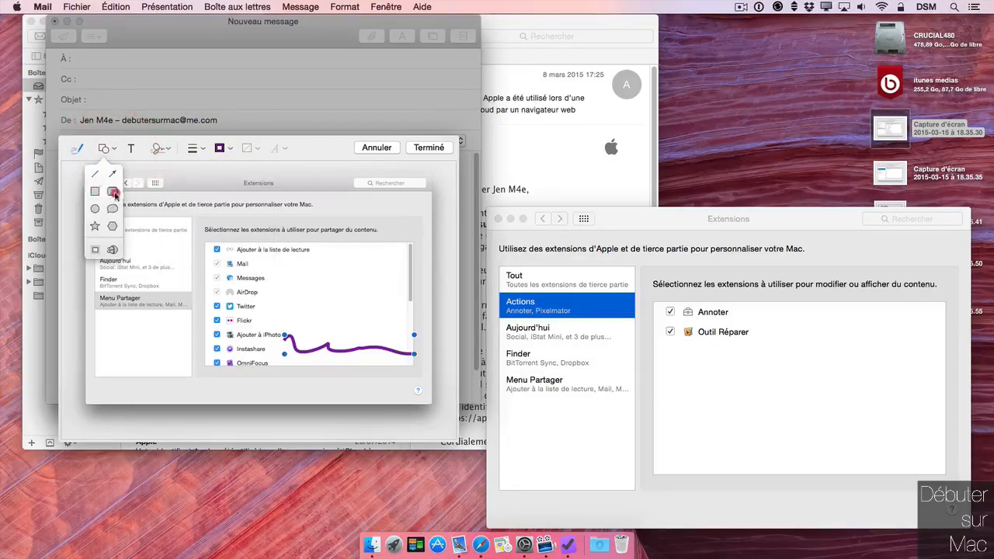
left_click_drag(252, 254, 151, 196)
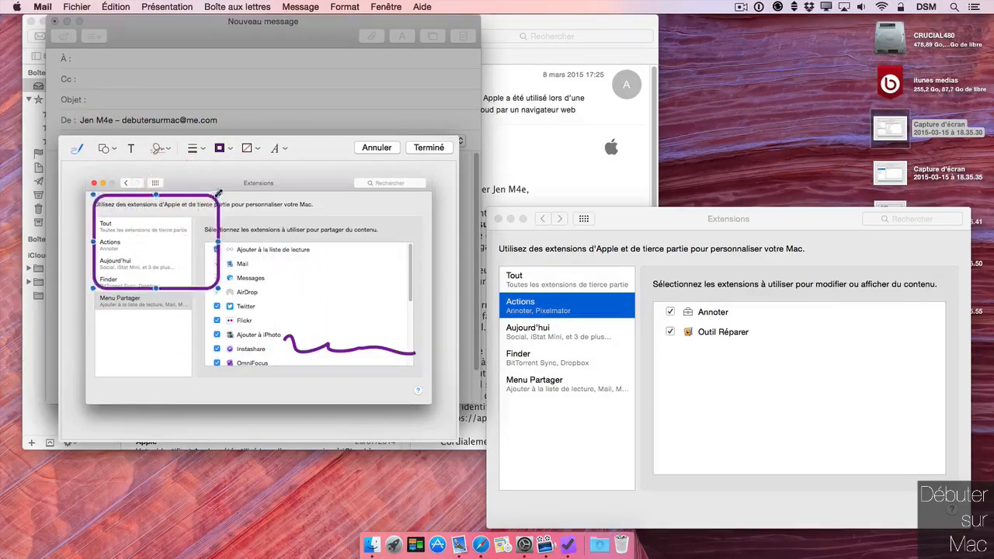
left_click_drag(218, 194, 194, 257)
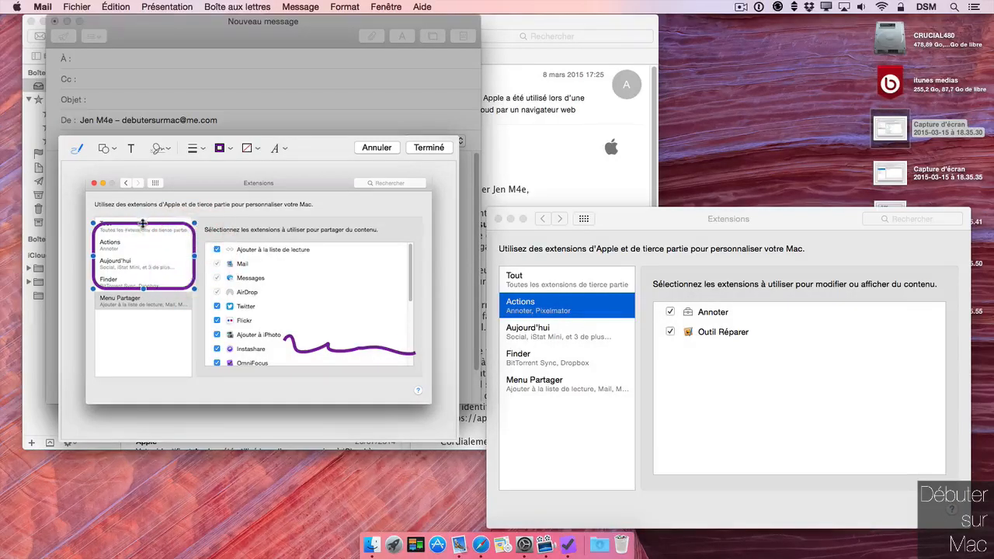
left_click_drag(142, 223, 143, 215)
left_click_drag(143, 288, 143, 292)
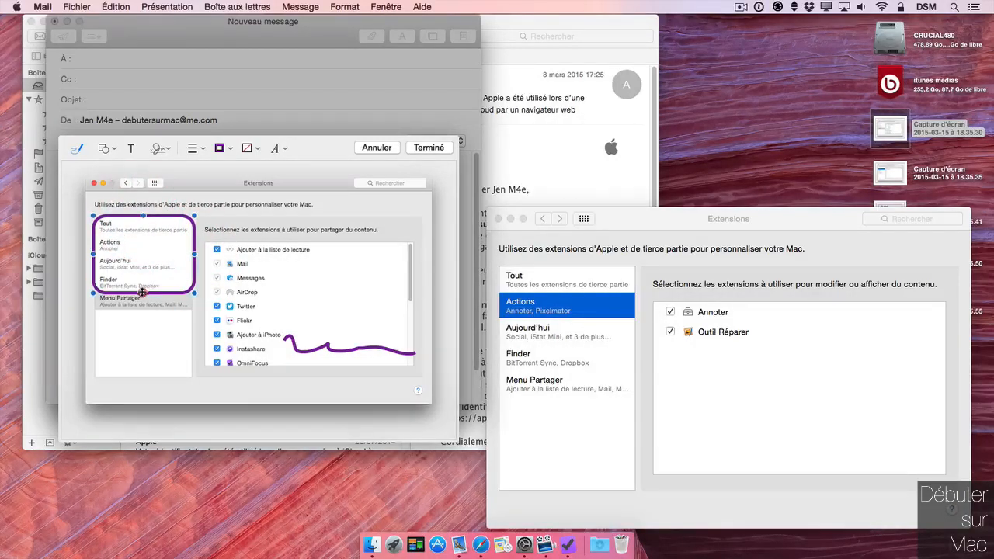
Step: Change the rounded rectangle's border colour to yellow
left_click(233, 151)
left_click(248, 193)
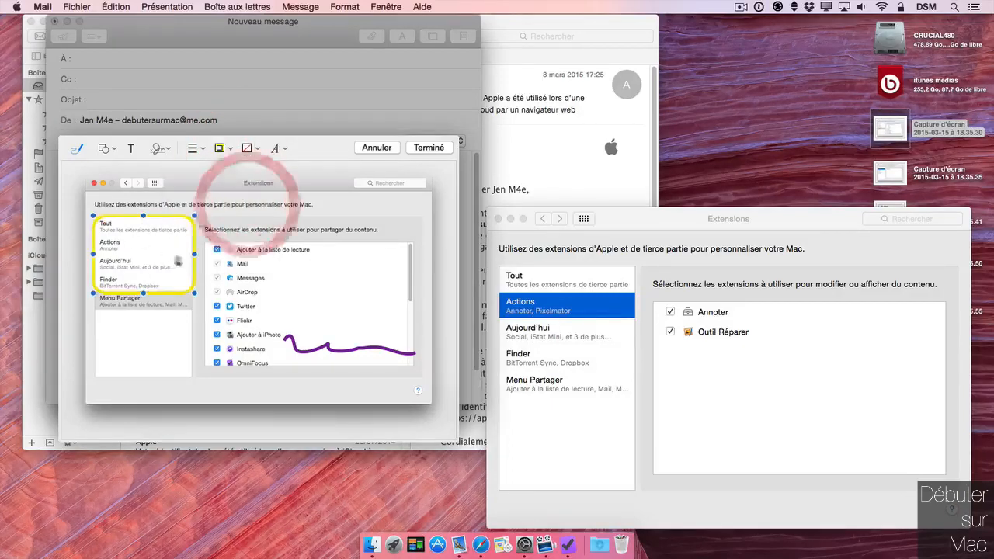
left_click(284, 150)
left_click(339, 150)
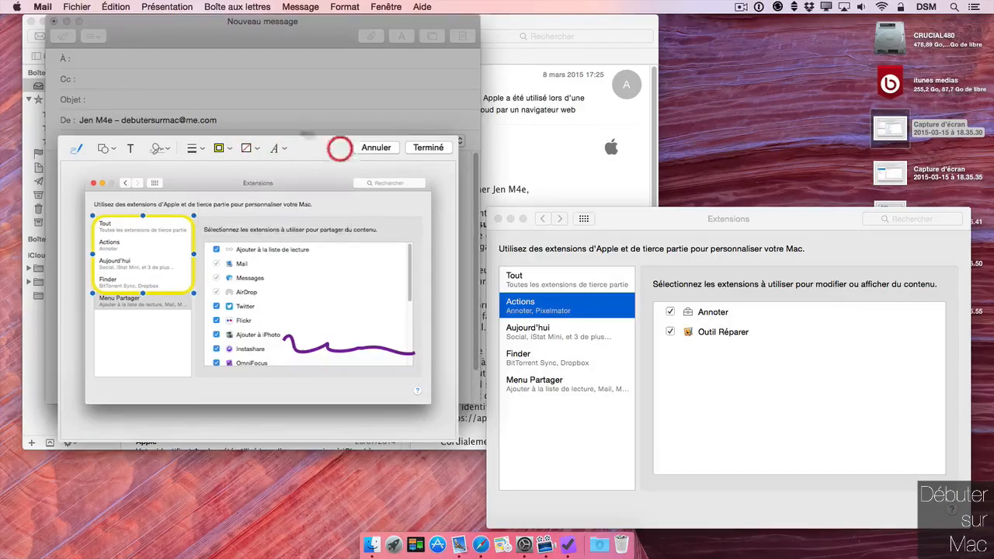
Step: Add the text "ceci est une préférence" to the screenshot and move it above the extension list
left_click(132, 150)
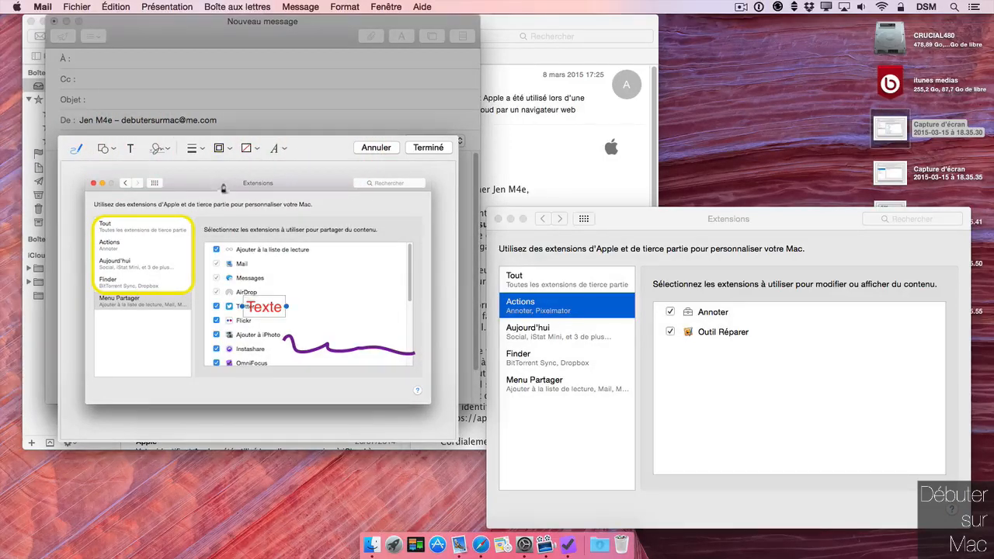
double_click(278, 309)
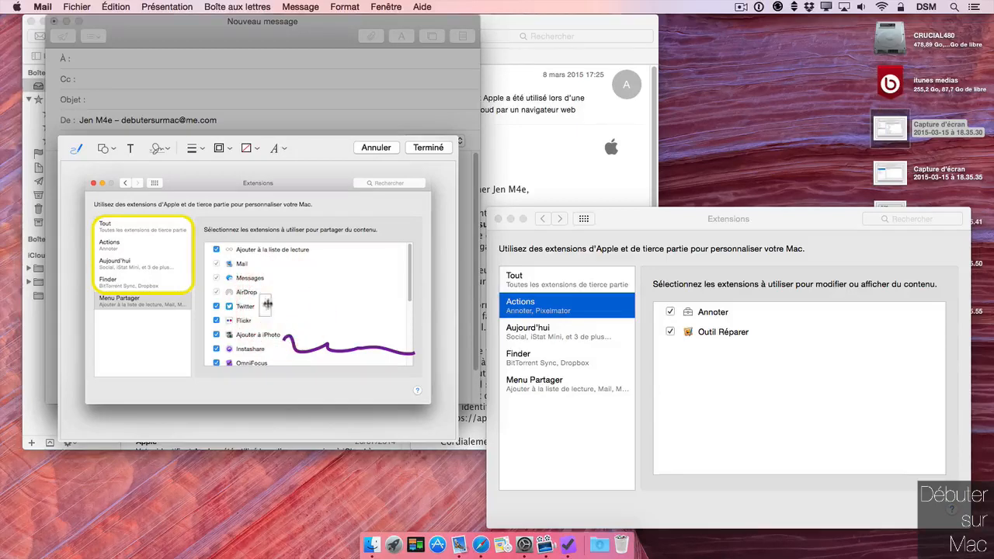
type("ceci est")
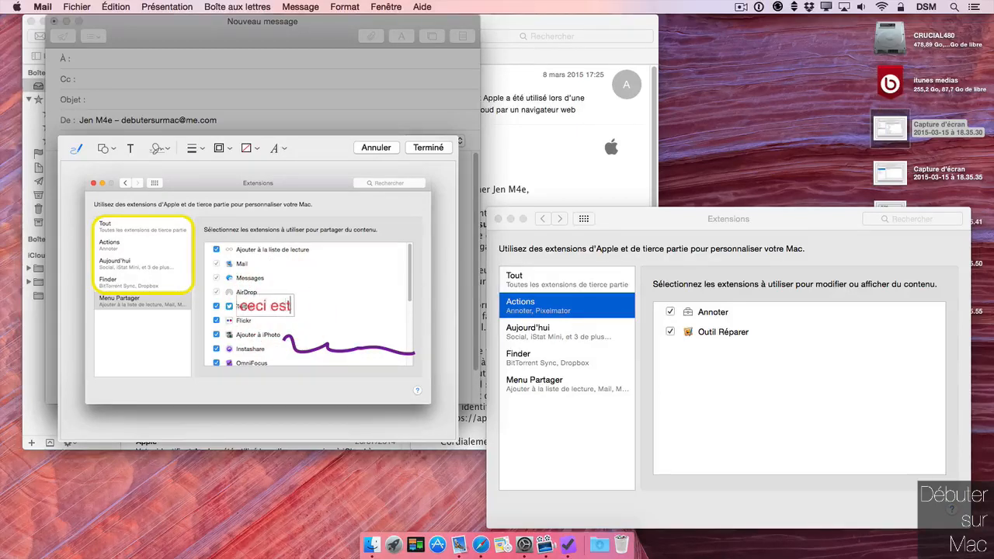
type(" une pr")
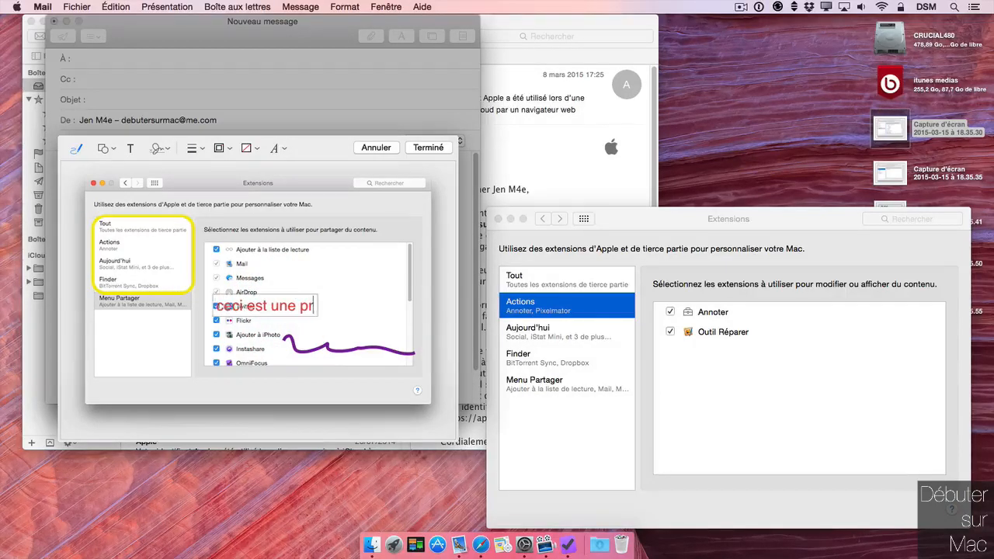
type("éférence")
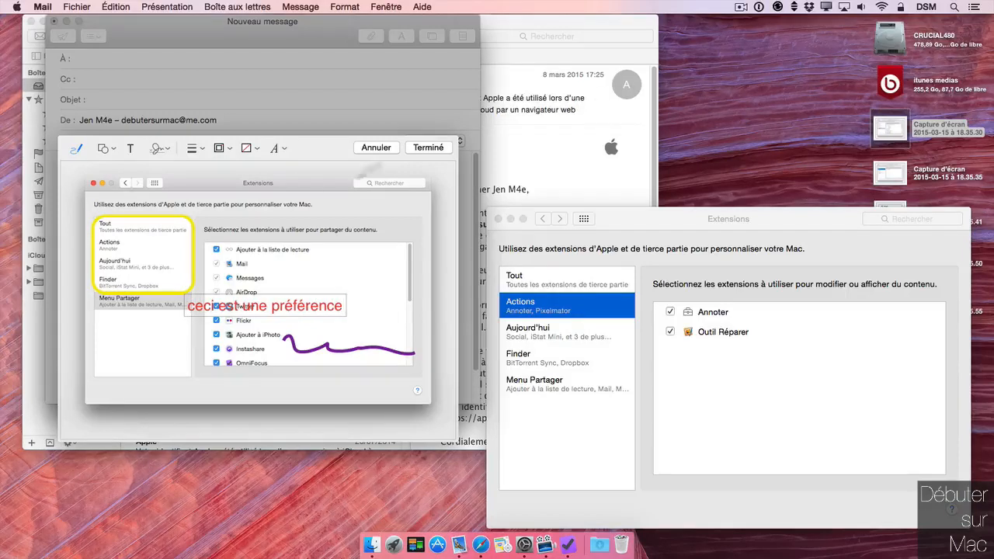
left_click(298, 307)
left_click_drag(299, 309, 371, 223)
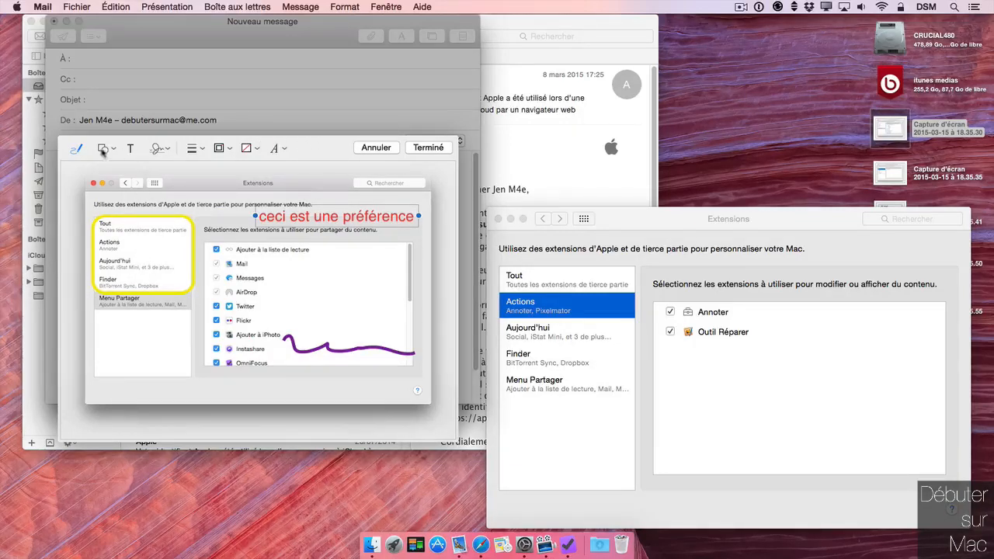
Step: Sketch a yellow horizontal line beneath the Extensions title in the screenshot, using the straightened version of the stroke
left_click(204, 151)
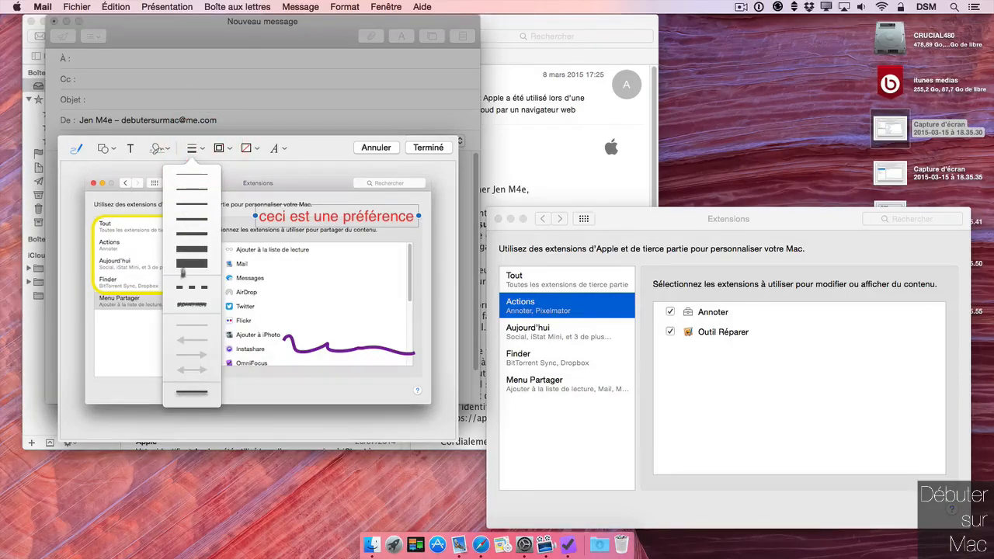
left_click(196, 308)
left_click_drag(228, 188, 351, 188)
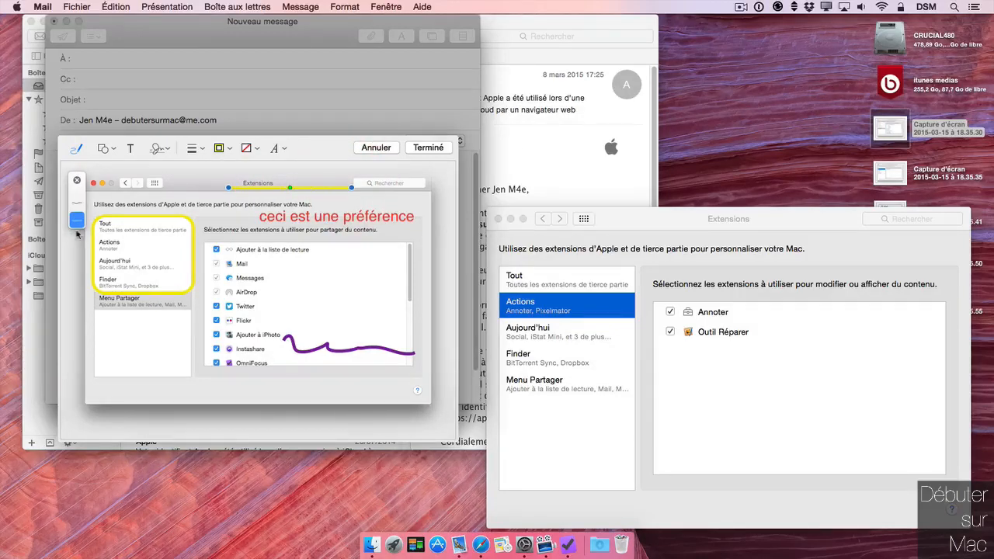
left_click(79, 200)
left_click(77, 222)
Step: Sketch a yellow oval in the extension list, keep its freehand shape and make it smaller
mouse_move(324, 247)
left_mouse_down()
mouse_move(283, 261)
mouse_move(334, 243)
left_mouse_up()
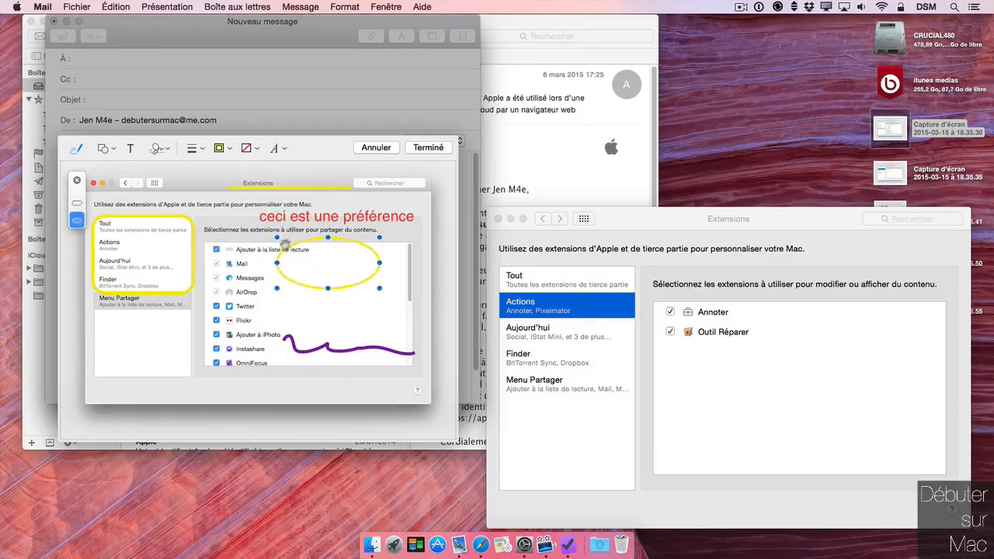
left_click(77, 180)
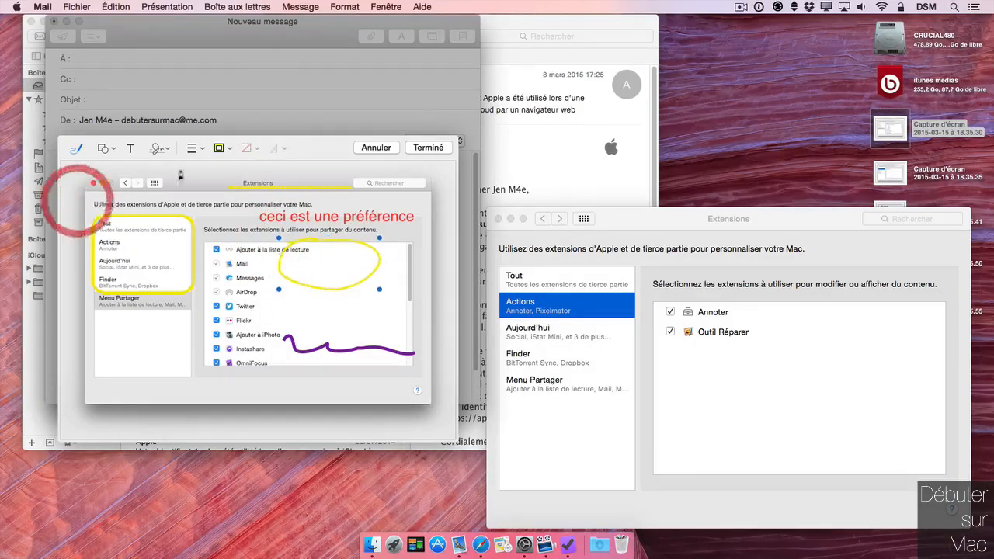
left_click_drag(278, 239, 307, 253)
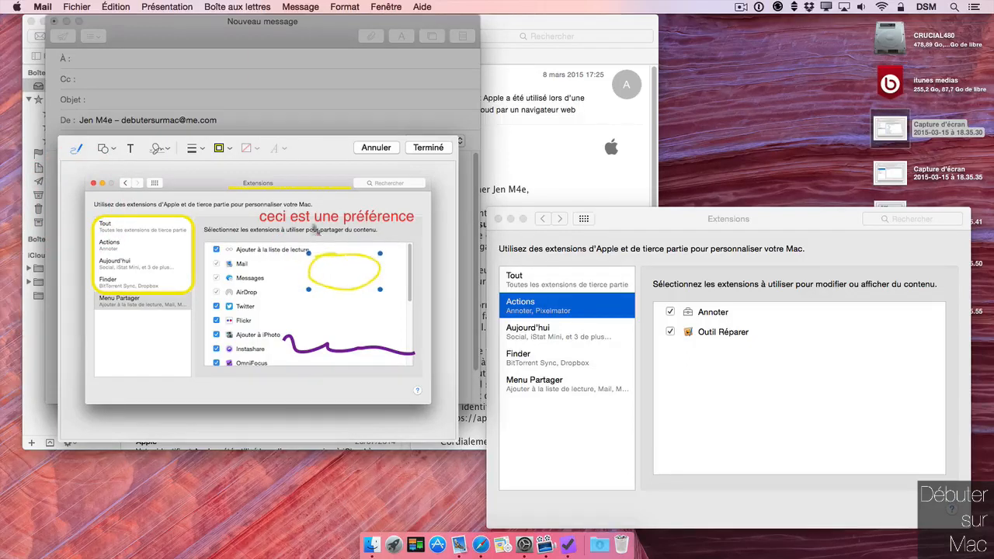
Step: Stretch the yellow line's right end past the edge of the pictured window and finish the annotation
left_click(295, 185)
mouse_move(292, 191)
left_mouse_down()
mouse_move(288, 208)
mouse_move(446, 228)
mouse_move(350, 253)
mouse_move(468, 168)
mouse_move(460, 251)
mouse_move(452, 151)
left_mouse_up()
left_click(419, 148)
Step: Remove the yellow line across the pictured title bar with Outil Réparer, using a diameter of 29 px
left_click(443, 172)
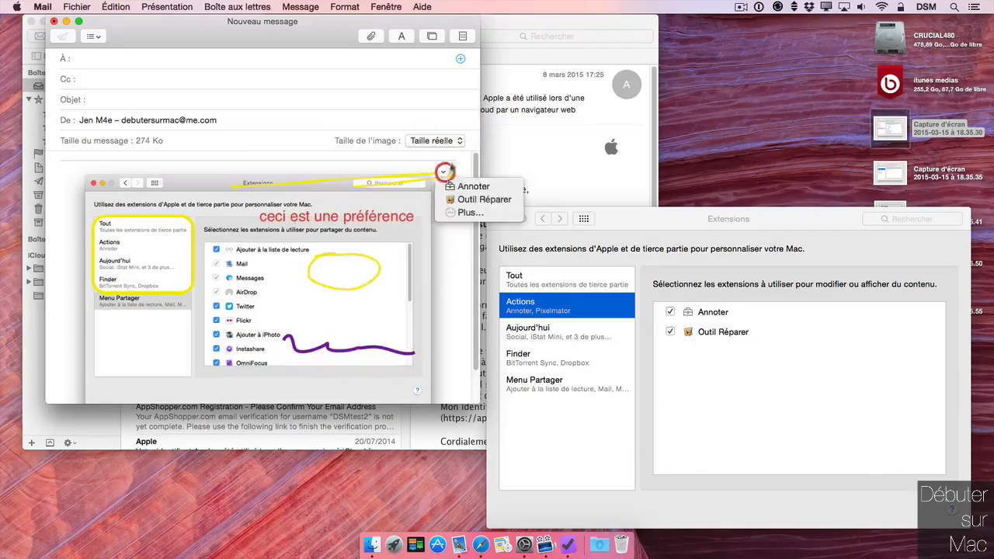
left_click(477, 200)
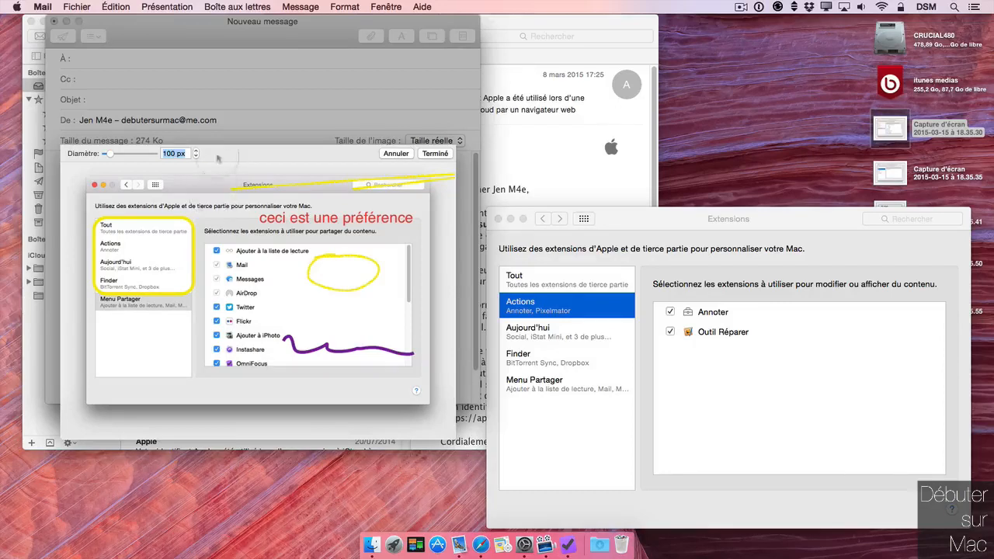
left_click_drag(111, 155, 106, 154)
left_click_drag(232, 181, 458, 179)
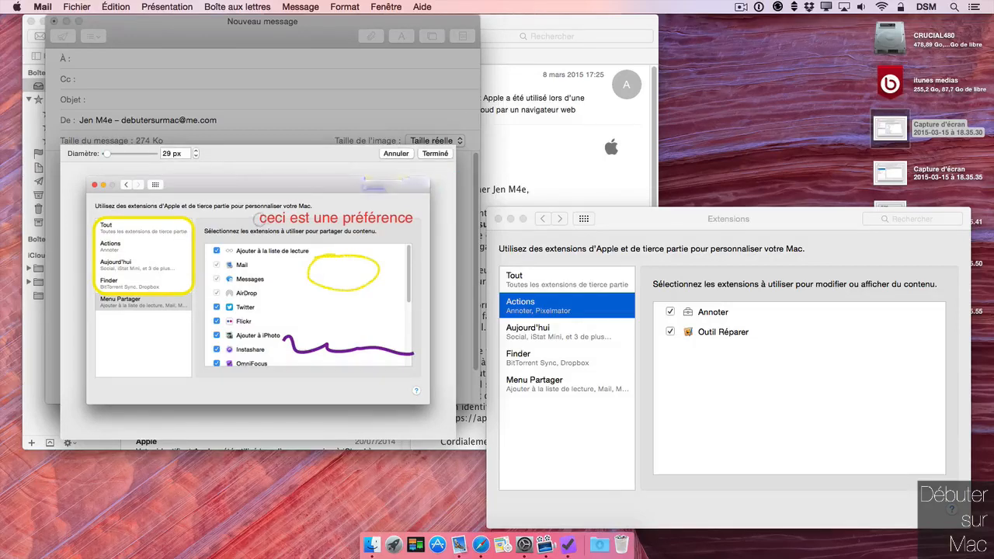
Step: Remove the red text and the yellow oval from the image and finish the repair
left_click_drag(258, 220, 465, 216)
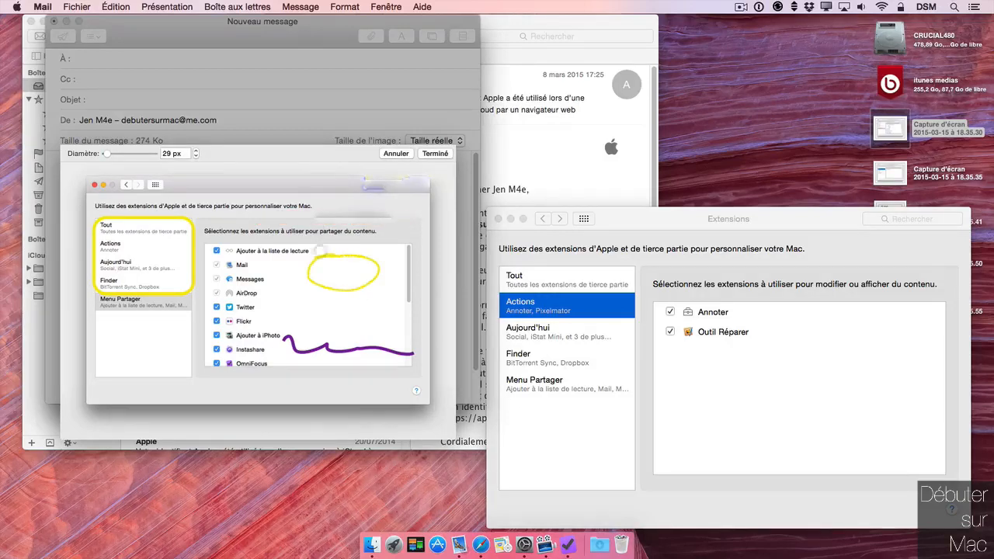
mouse_move(327, 254)
left_mouse_down()
mouse_move(307, 283)
mouse_move(361, 291)
mouse_move(381, 260)
mouse_move(347, 257)
mouse_move(377, 264)
left_mouse_up()
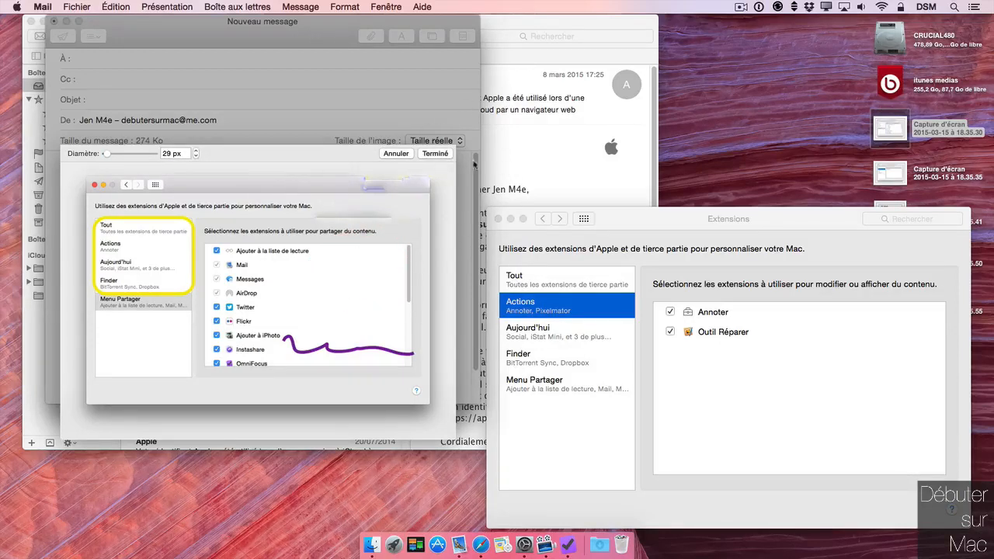
left_click(435, 154)
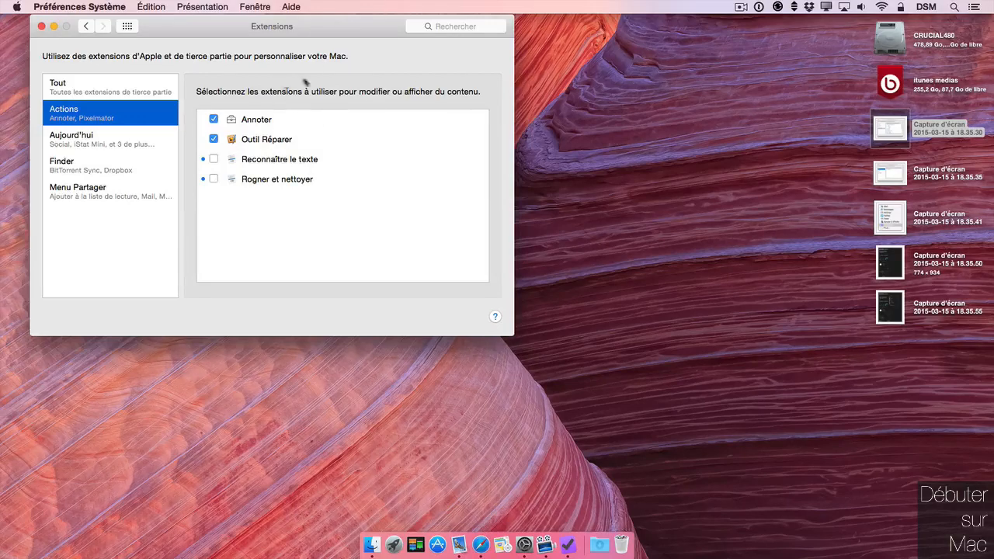
Step: Enable the Reconnaître le texte and Rogner et nettoyer action extensions in the Extensions preferences
left_click(214, 159)
left_click(214, 180)
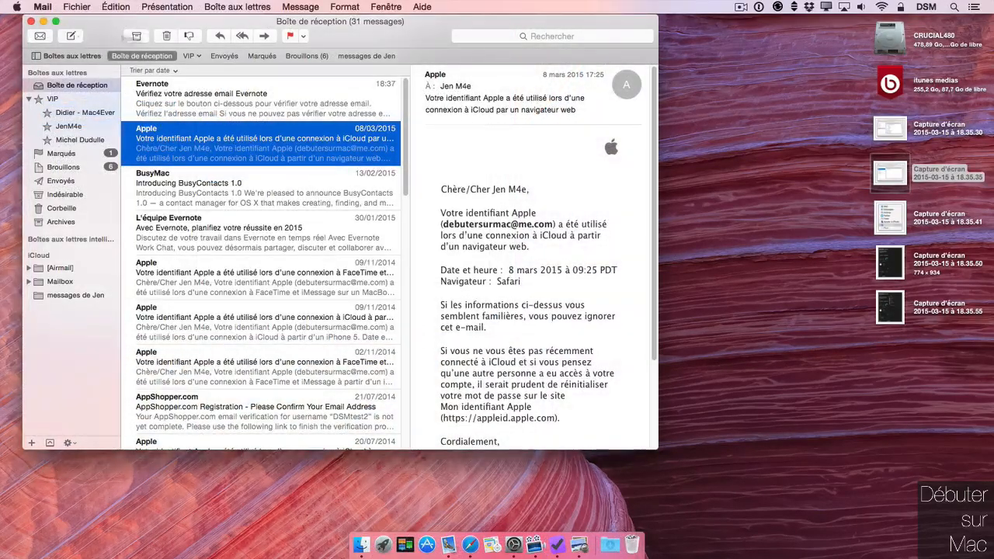
Step: Create a new Mail message with the screenshot Capture d'écran 2015-03-15 à 18.35.30 and open the image with Rogner et nettoyer
key("super+n")
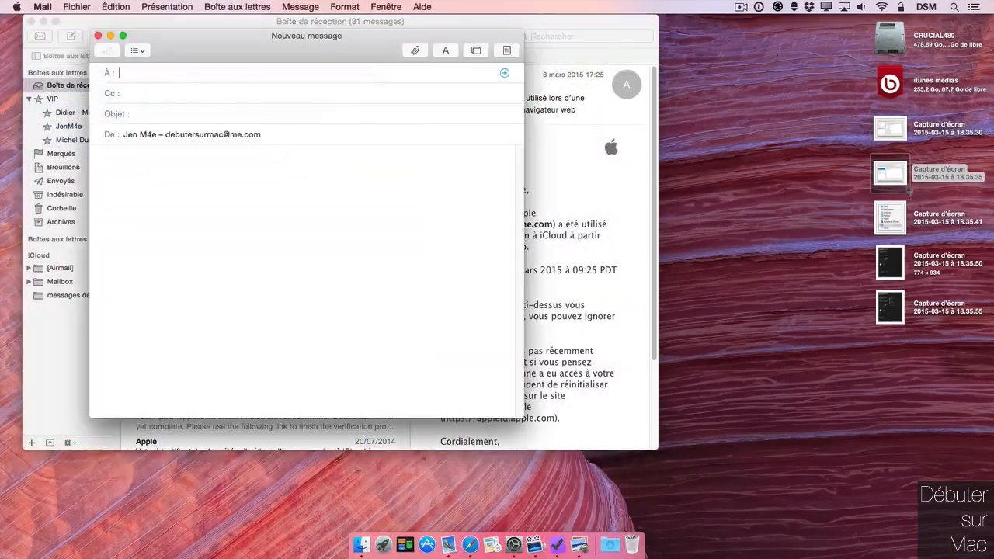
left_click_drag(893, 128, 456, 179)
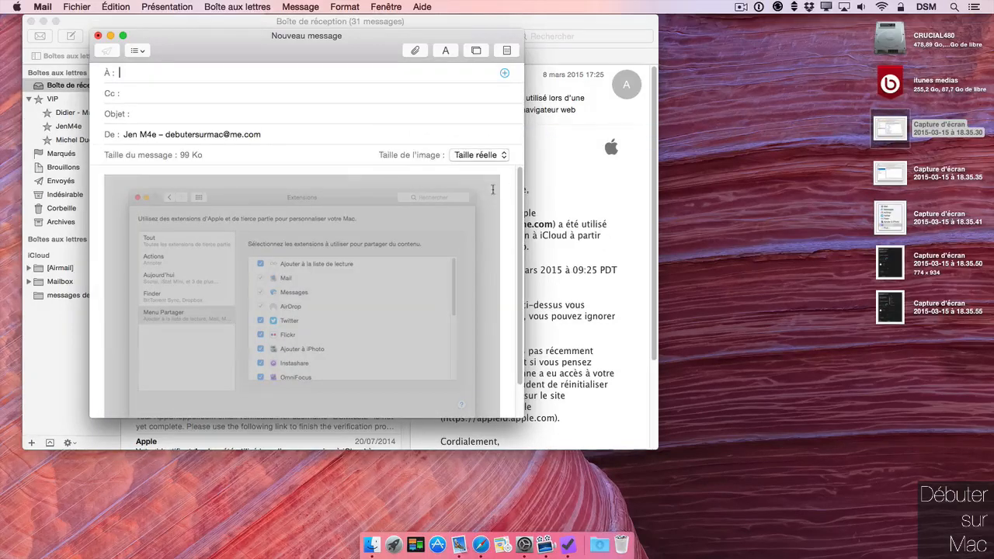
left_click(488, 187)
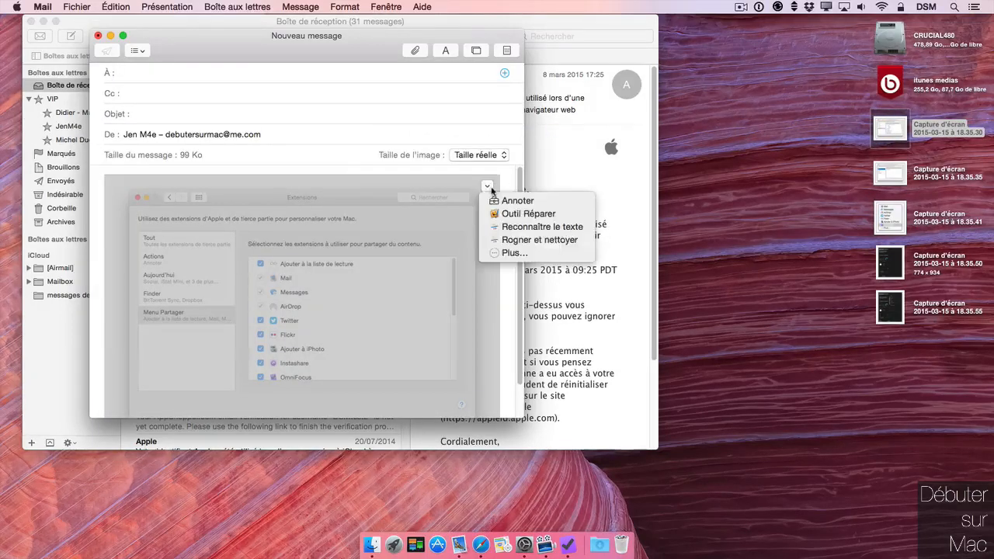
left_click(527, 243)
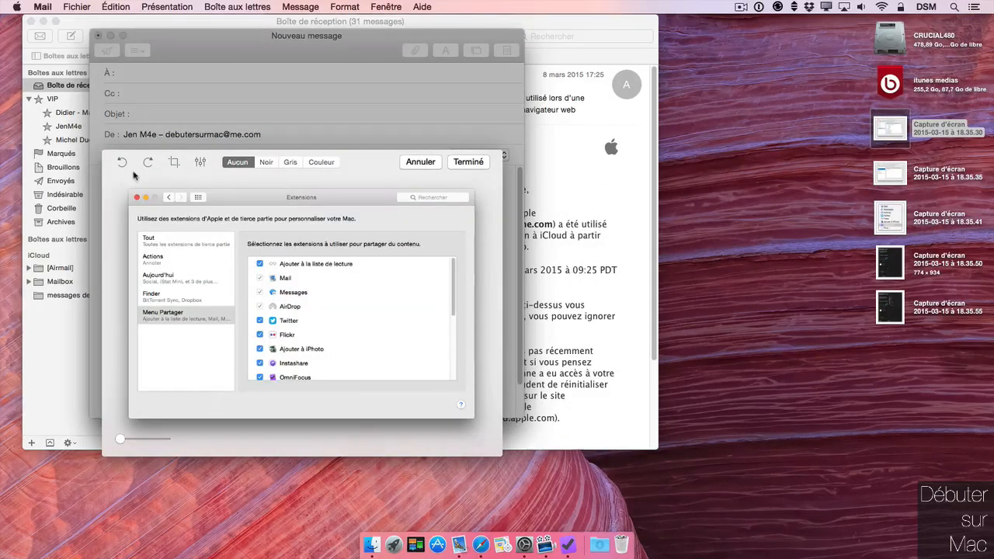
Step: Try the crop tool and the Gris, Couleur and Noir filters on the image, and cancel the edits
mouse_move(123, 438)
left_mouse_down()
mouse_move(139, 437)
mouse_move(119, 437)
left_mouse_up()
left_click(175, 163)
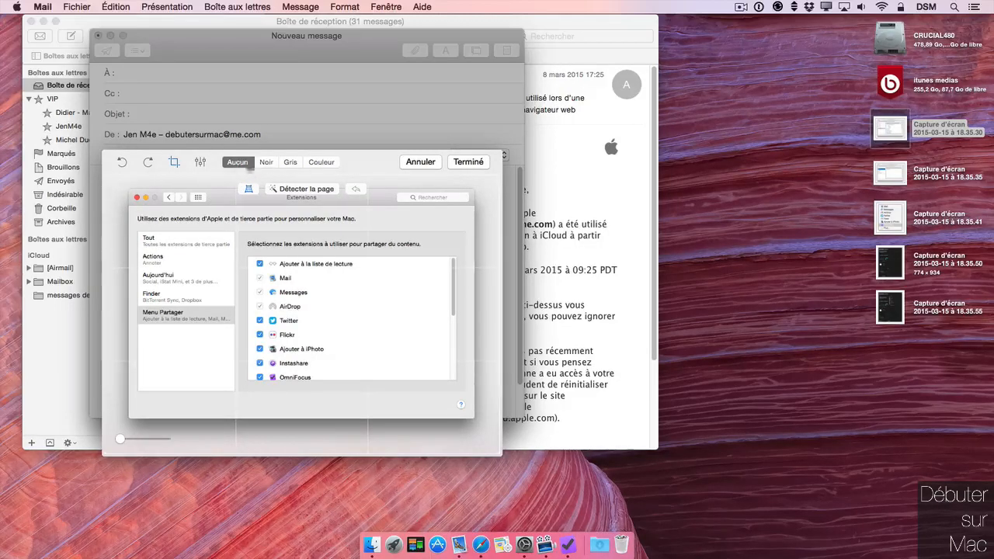
left_click(292, 163)
left_click(322, 163)
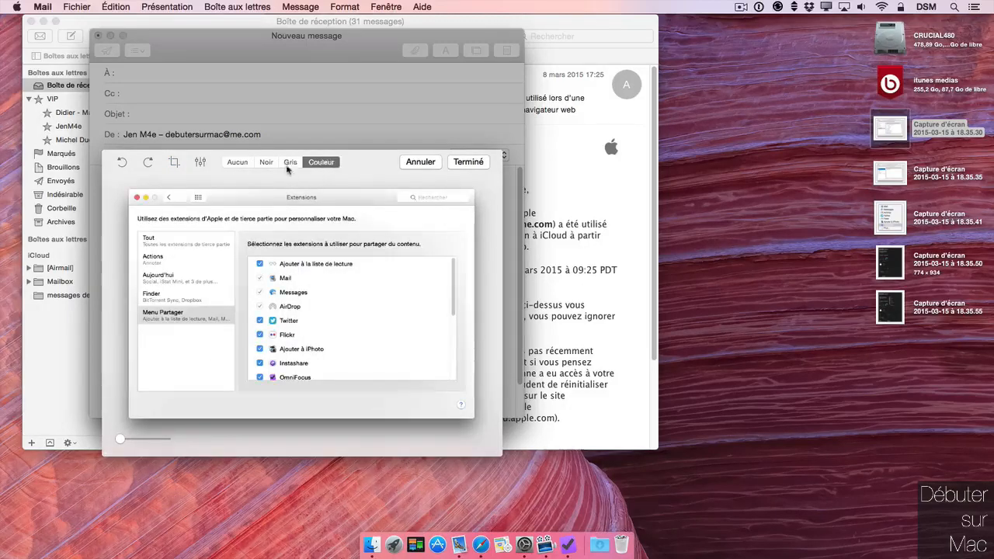
left_click(264, 164)
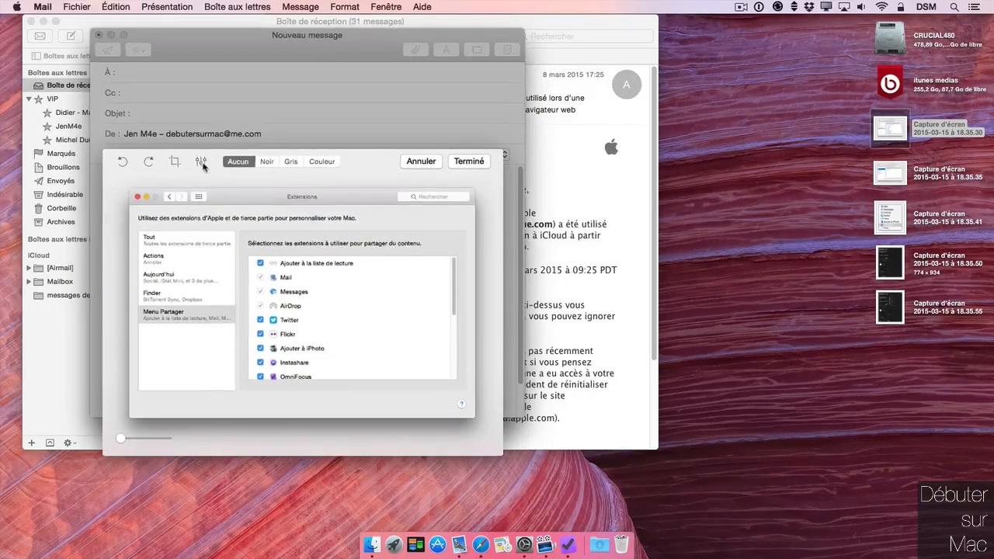
left_click(200, 162)
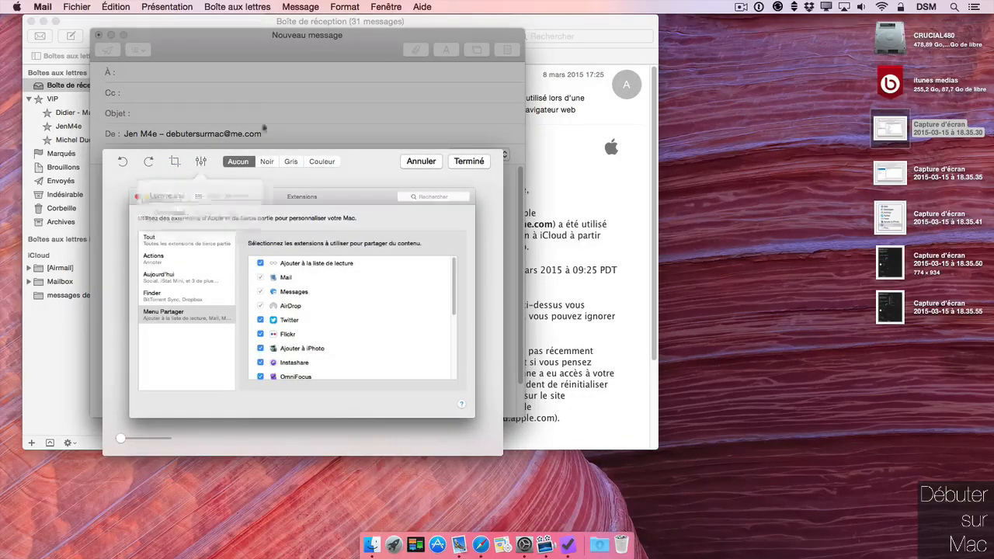
left_click(324, 183)
left_click(421, 161)
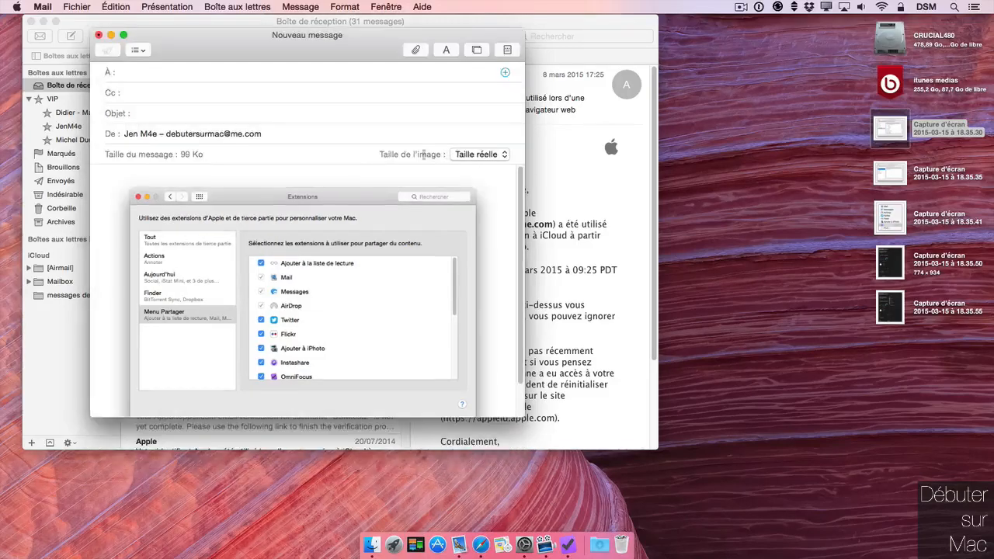
Step: Open the attached screenshot with Reconnaître le texte, recognise the category list from Tout to Menu Partager, review the text and dismiss it
left_click(488, 185)
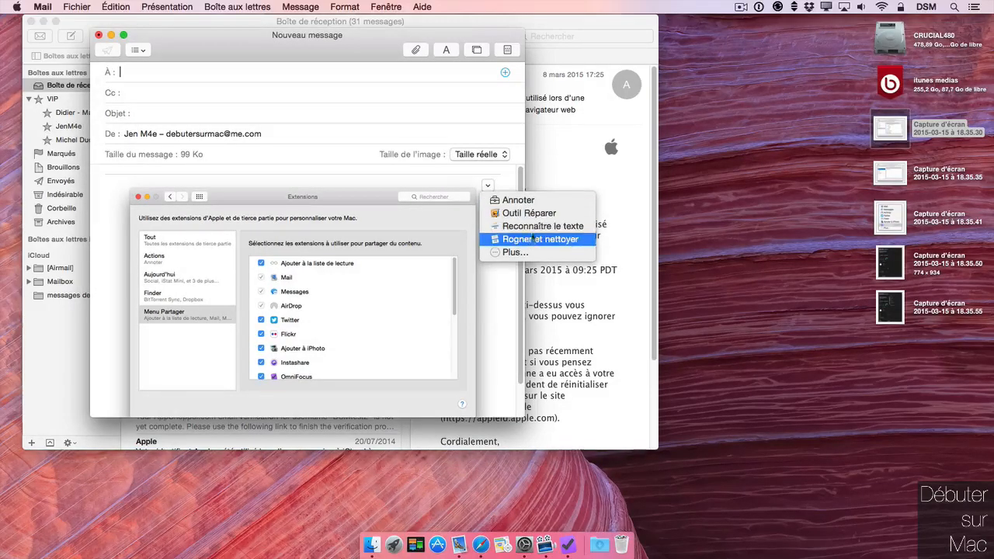
left_click(558, 201)
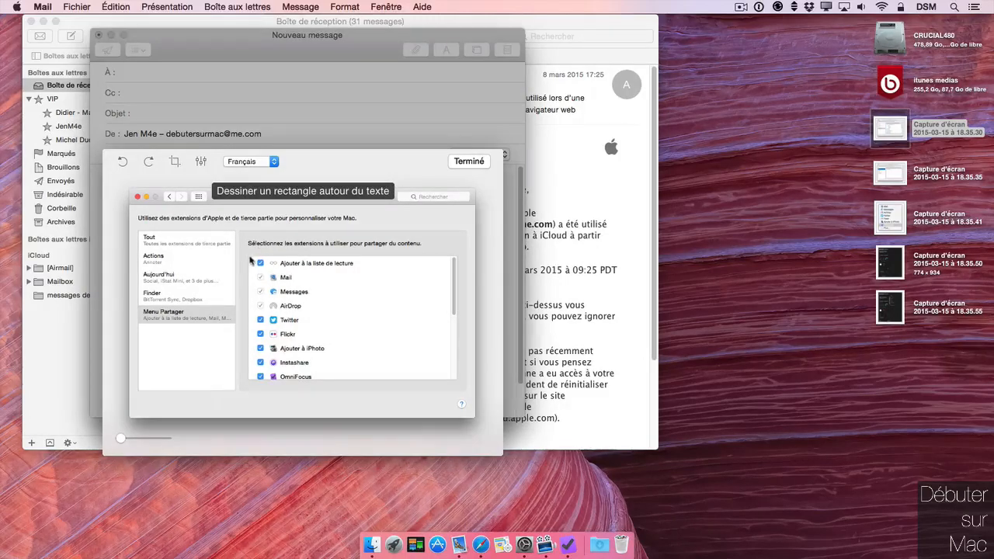
left_click_drag(138, 232, 236, 324)
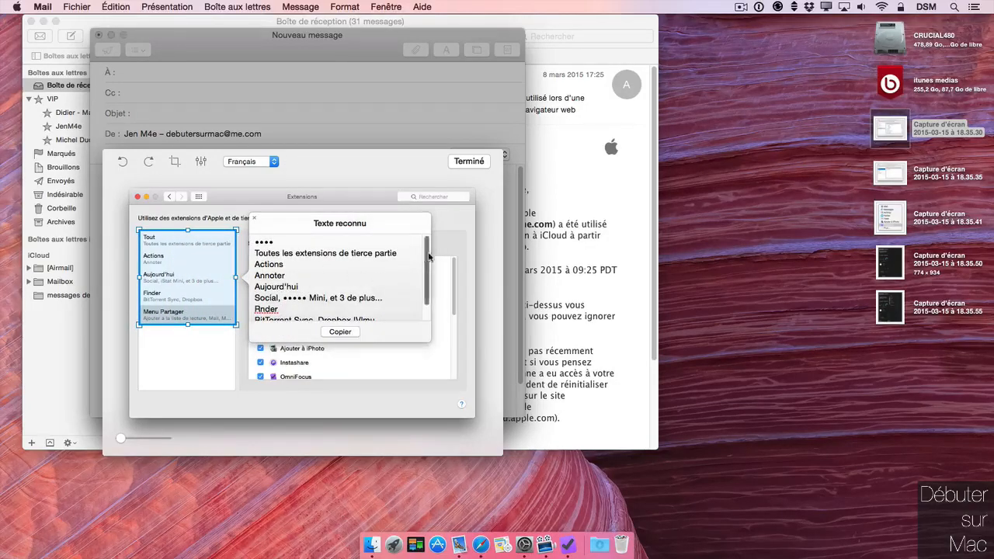
left_click_drag(425, 250, 424, 266)
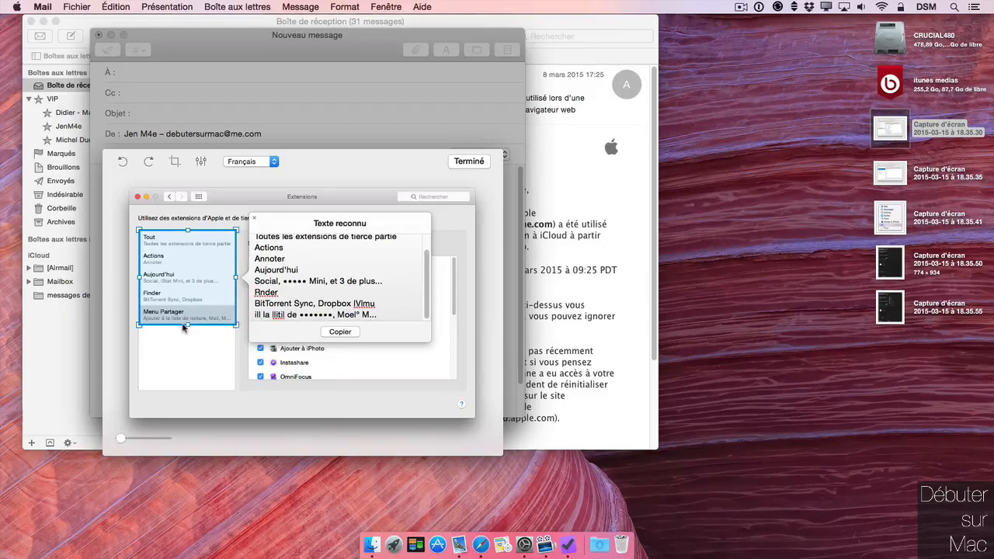
scroll(298, 251, "up", 3)
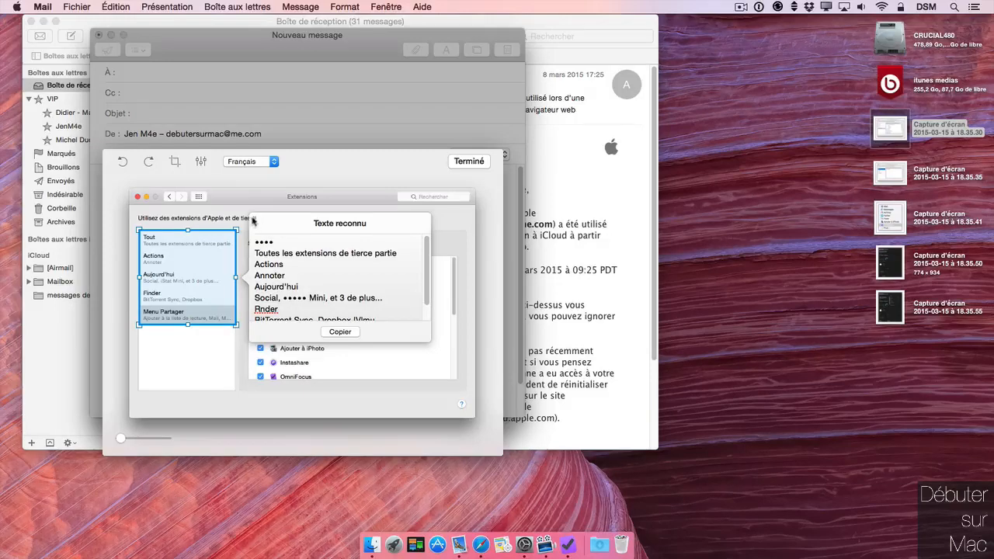
left_click(252, 221)
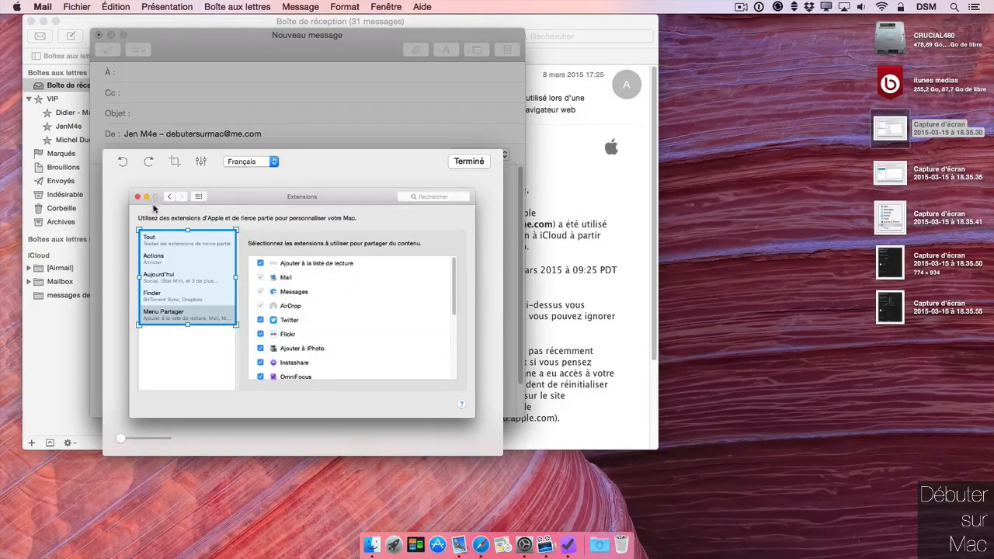
Step: Recognise the text of the sharing extensions list, adjusting the selection to cover Ajouter à la liste de lecture through Instashare without the checkboxes
left_click_drag(191, 261, 302, 288)
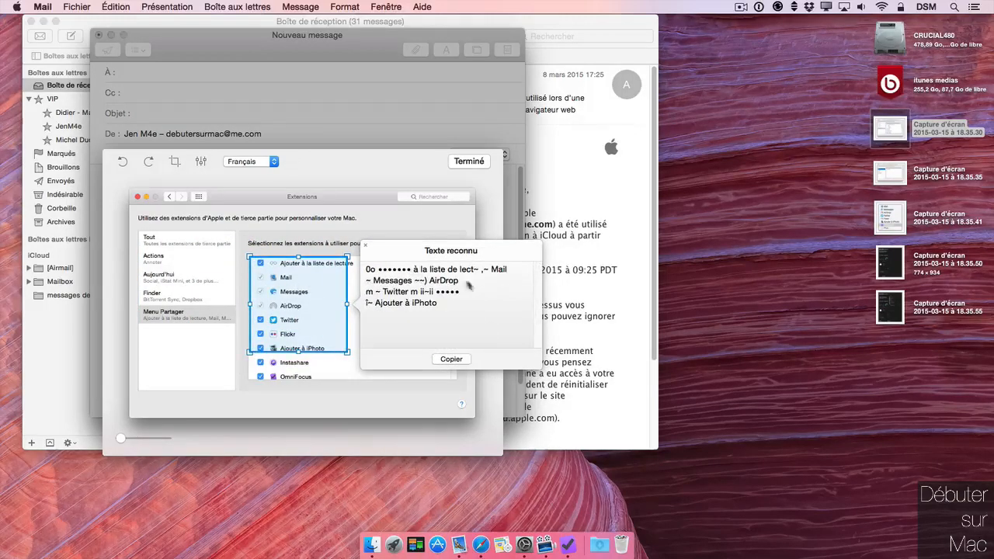
left_click_drag(283, 292, 305, 297)
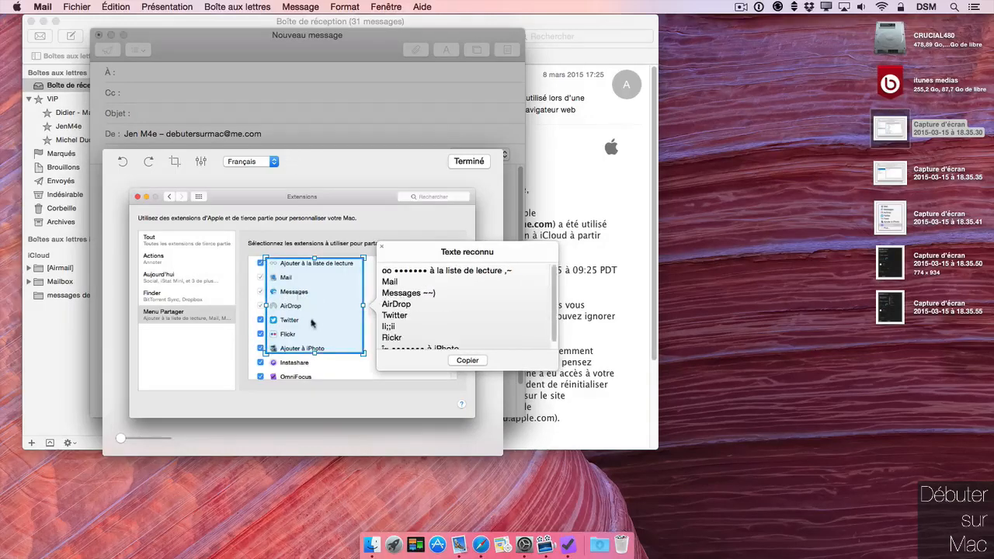
left_click_drag(315, 356, 314, 371)
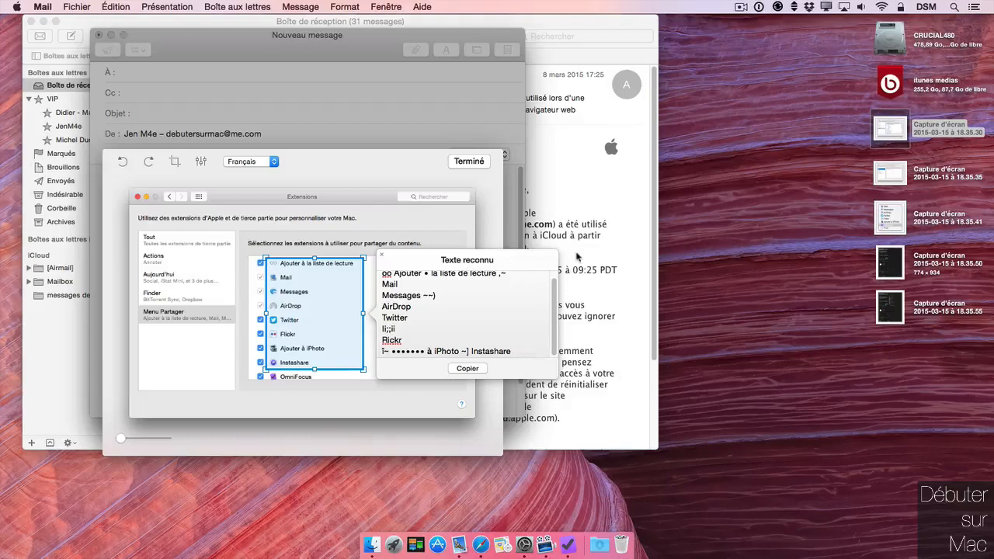
Step: Finish the text recognition and insert the recognised sharing extensions text after the image in the message body
left_click(490, 162)
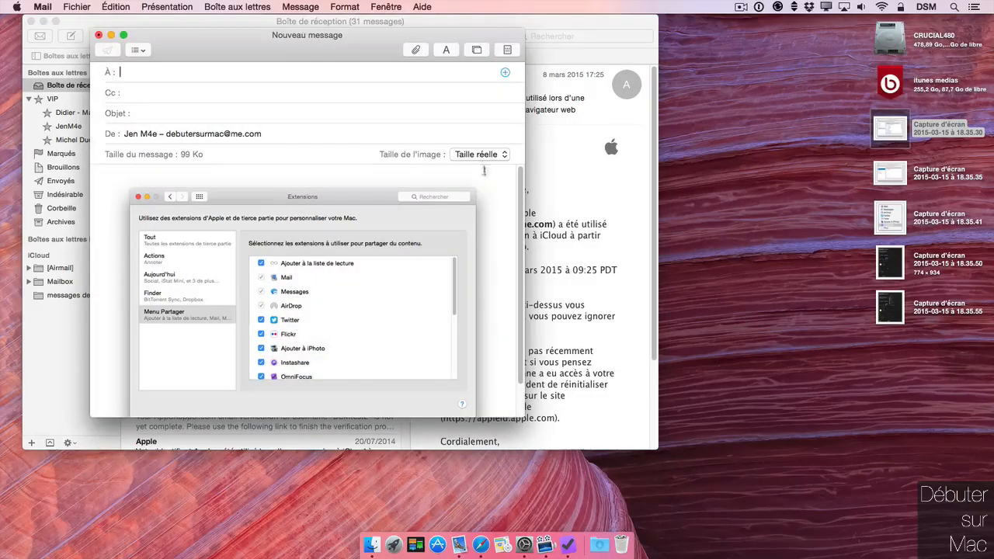
scroll(505, 289, "down", 3)
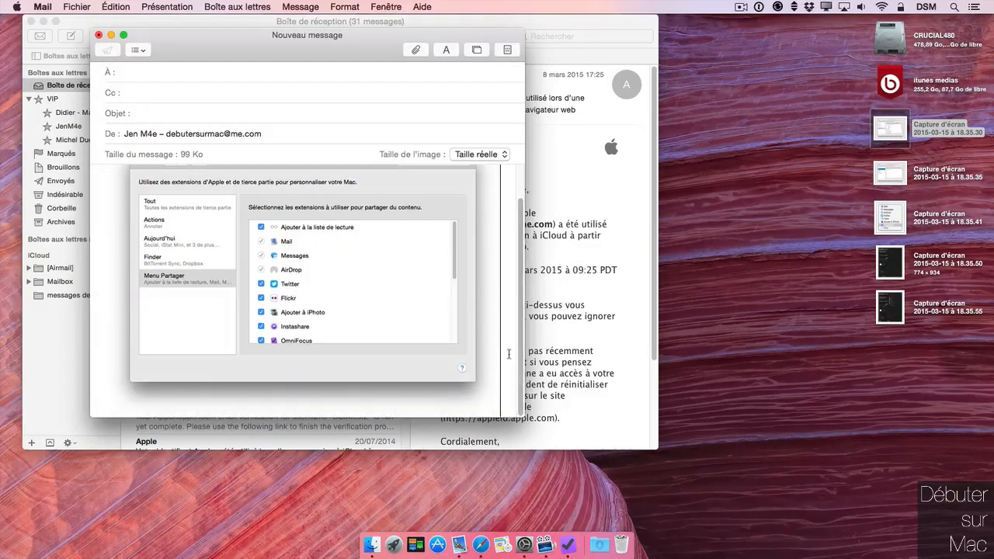
type("oo Ajouter • la liste de lecture ,~ Mail Messages ~~) AirDrop Twitter li;;ii Rickr [~ ••••••• à iPhoto ~] Instashare")
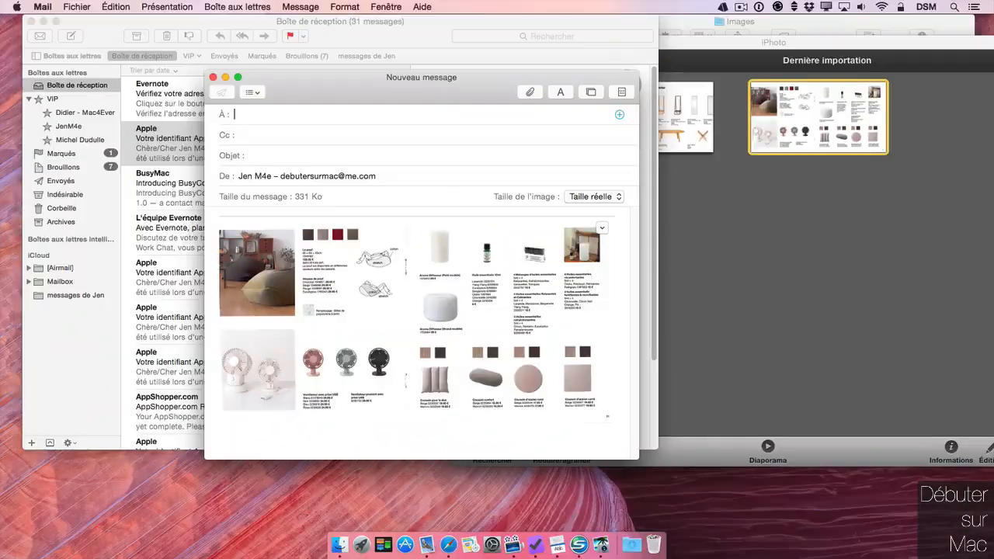
Step: Open the catalogue image in the new message with Reconnaître le texte, enlarge it and select the Huile essentielle text block for recognition
left_click(603, 227)
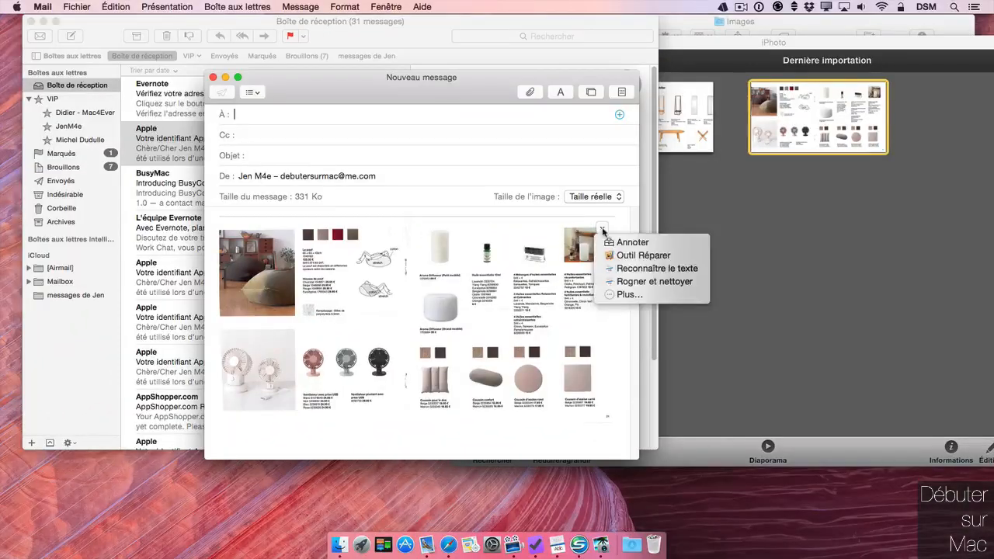
left_click(657, 268)
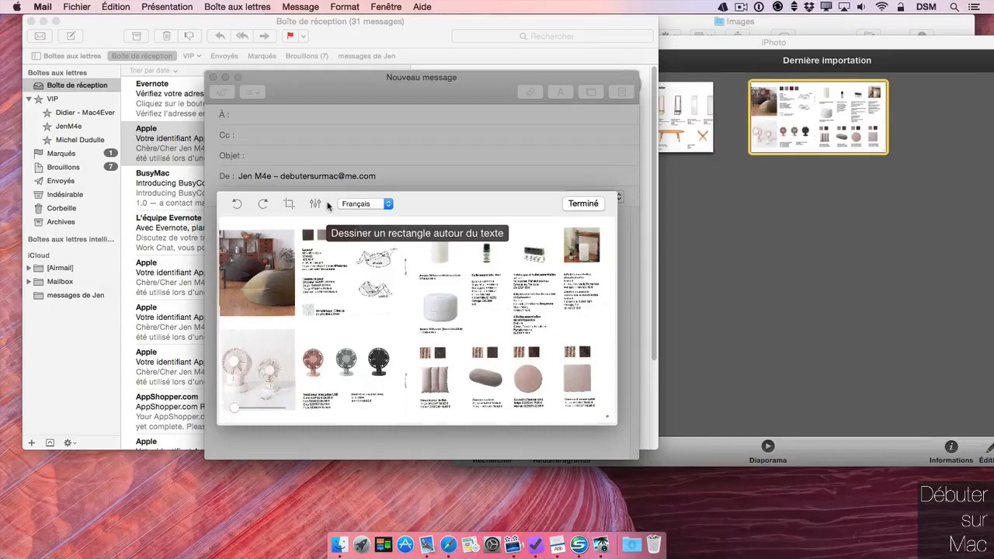
left_click_drag(233, 407, 250, 408)
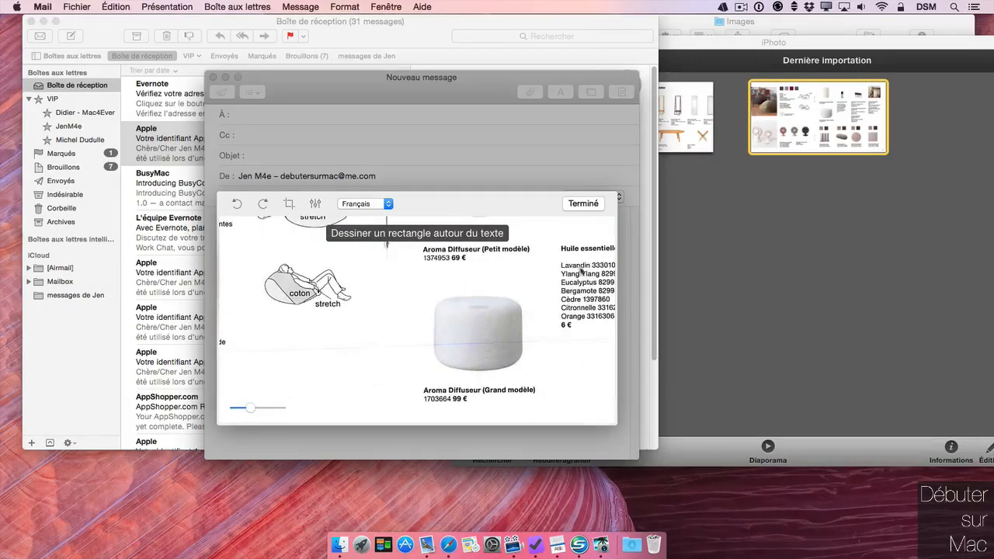
mouse_move(556, 239)
left_mouse_down()
mouse_move(564, 318)
mouse_move(602, 355)
mouse_move(622, 353)
left_mouse_up()
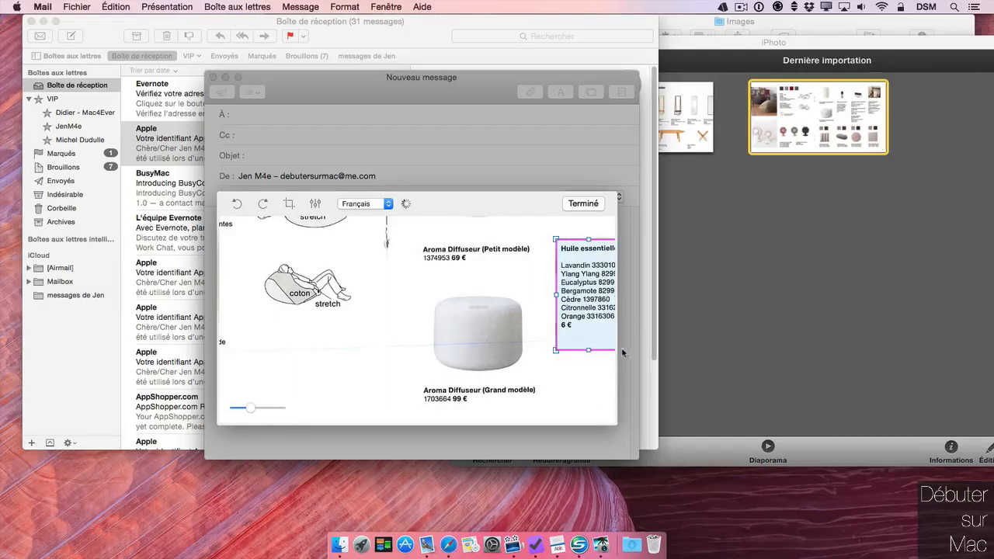
Step: Move the recognition area to the Aroma Diffuseur (Grand modèle) caption and recognise its text
mouse_move(423, 219)
left_mouse_down()
mouse_move(554, 297)
mouse_move(553, 287)
left_mouse_up()
mouse_move(508, 246)
left_mouse_down()
mouse_move(506, 271)
mouse_move(499, 258)
mouse_move(364, 292)
mouse_move(236, 288)
mouse_move(247, 294)
left_mouse_up()
mouse_move(327, 288)
left_mouse_down()
mouse_move(410, 359)
mouse_move(502, 377)
left_mouse_up()
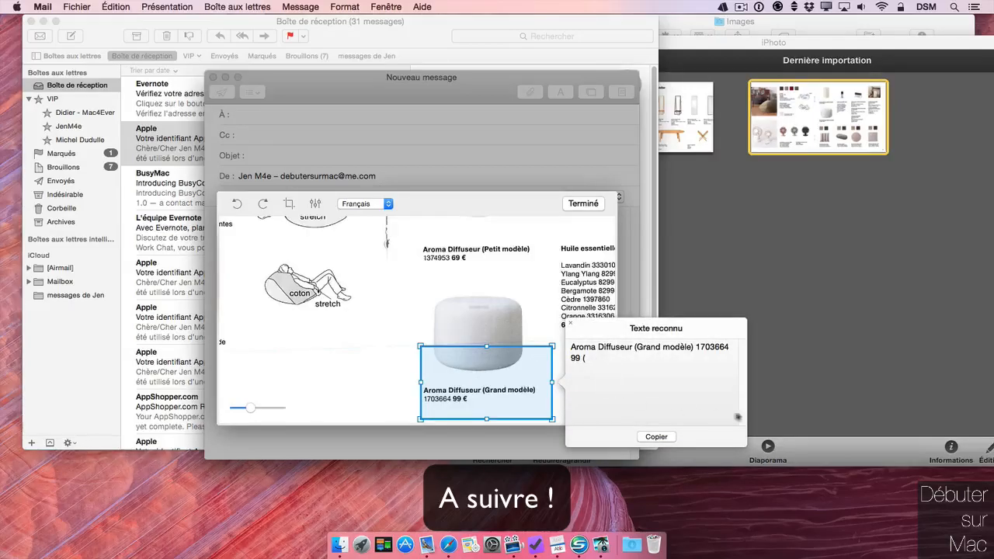